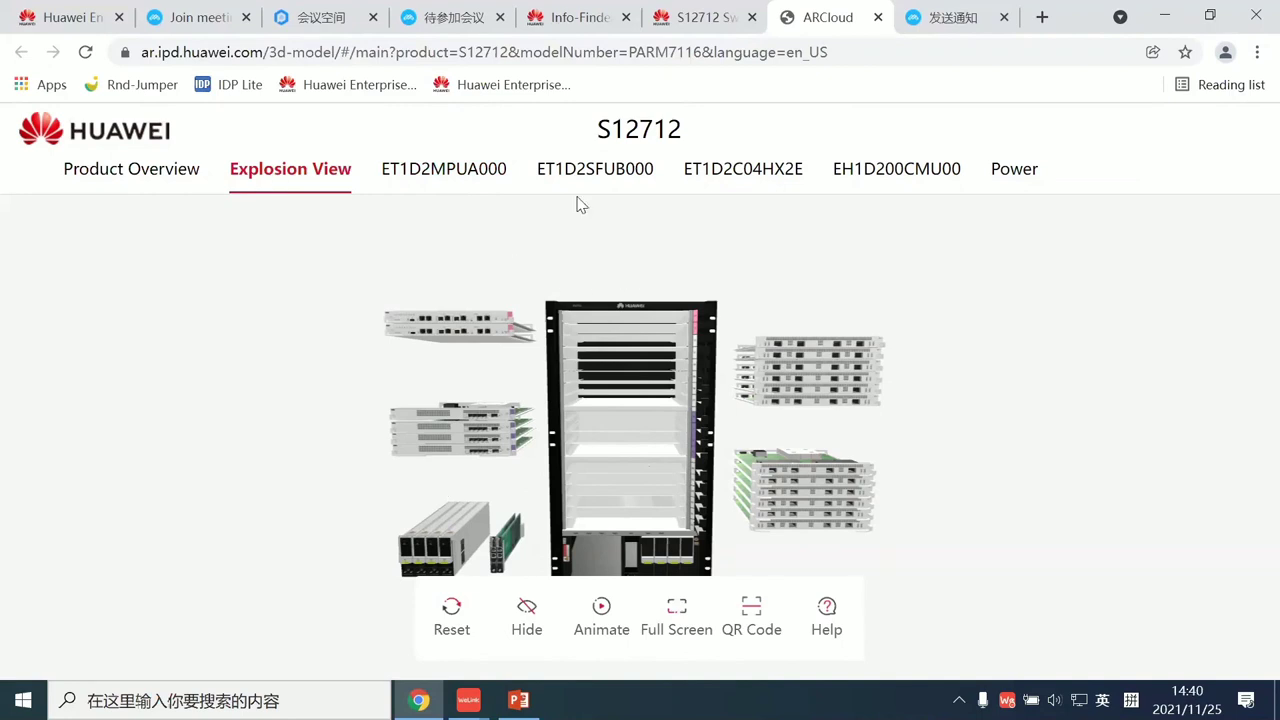
- Display the 3D model of the ET1D2MPUA000 board without its description and show its QR code
{"action": "left_click", "coordinate": [480, 176]}
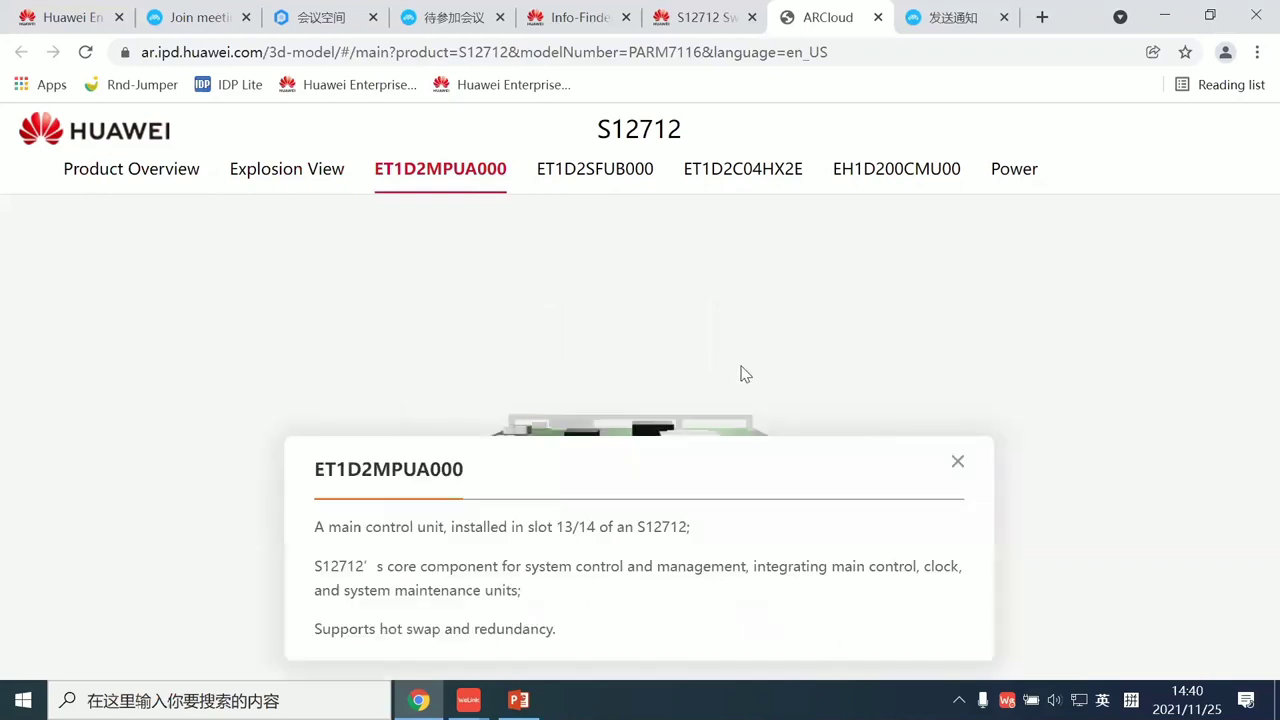
{"action": "left_click", "coordinate": [958, 465]}
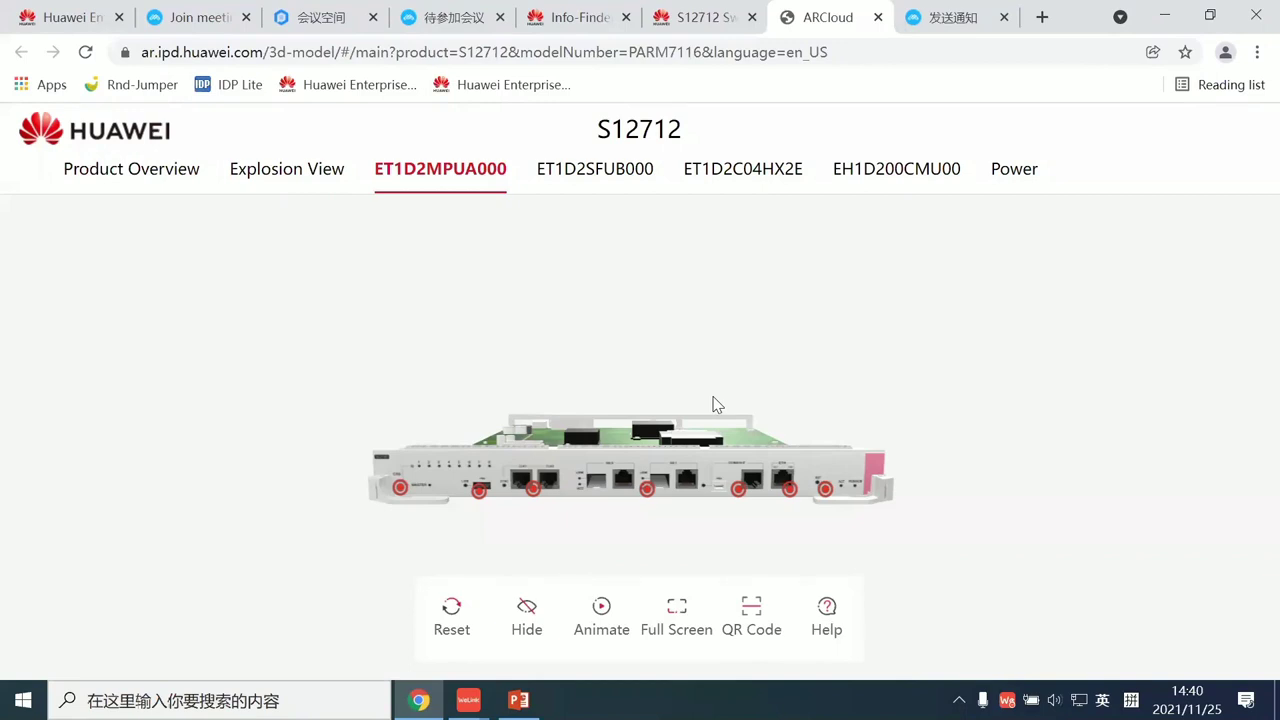
{"action": "left_click", "coordinate": [751, 614]}
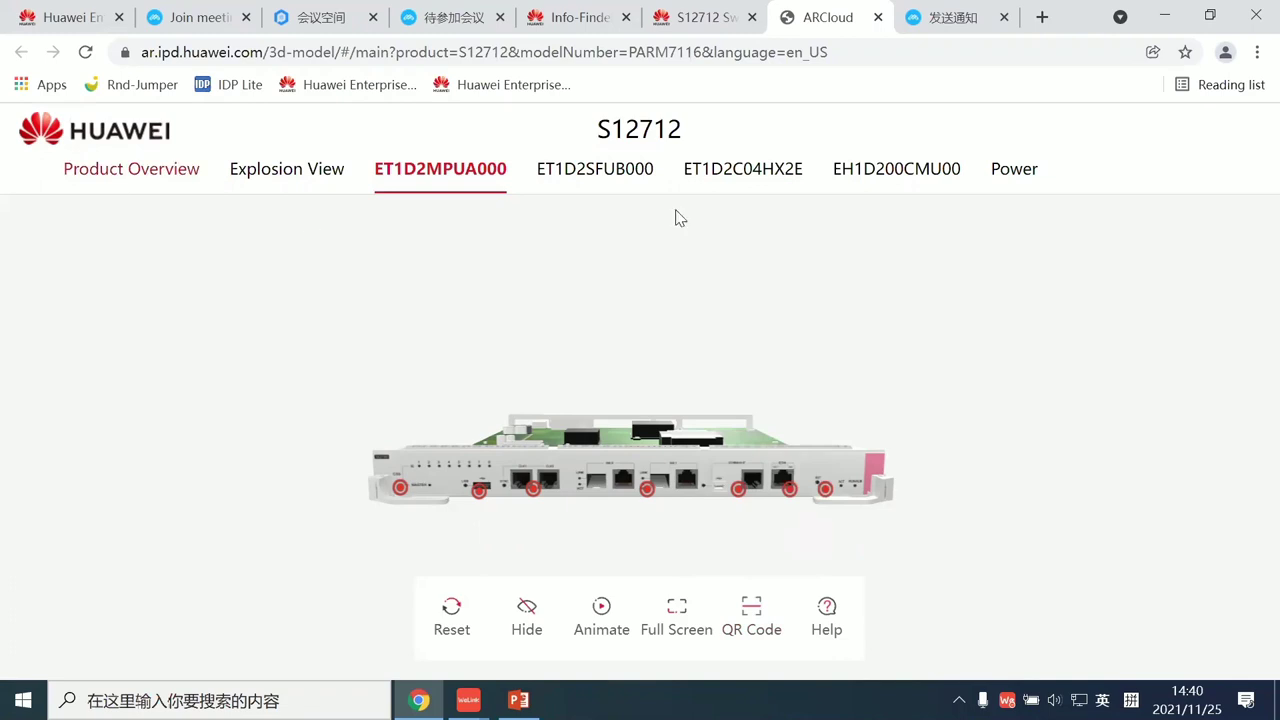
- Return to the S12712 product page and open its Specifications at 75% page zoom
{"action": "left_click", "coordinate": [685, 28]}
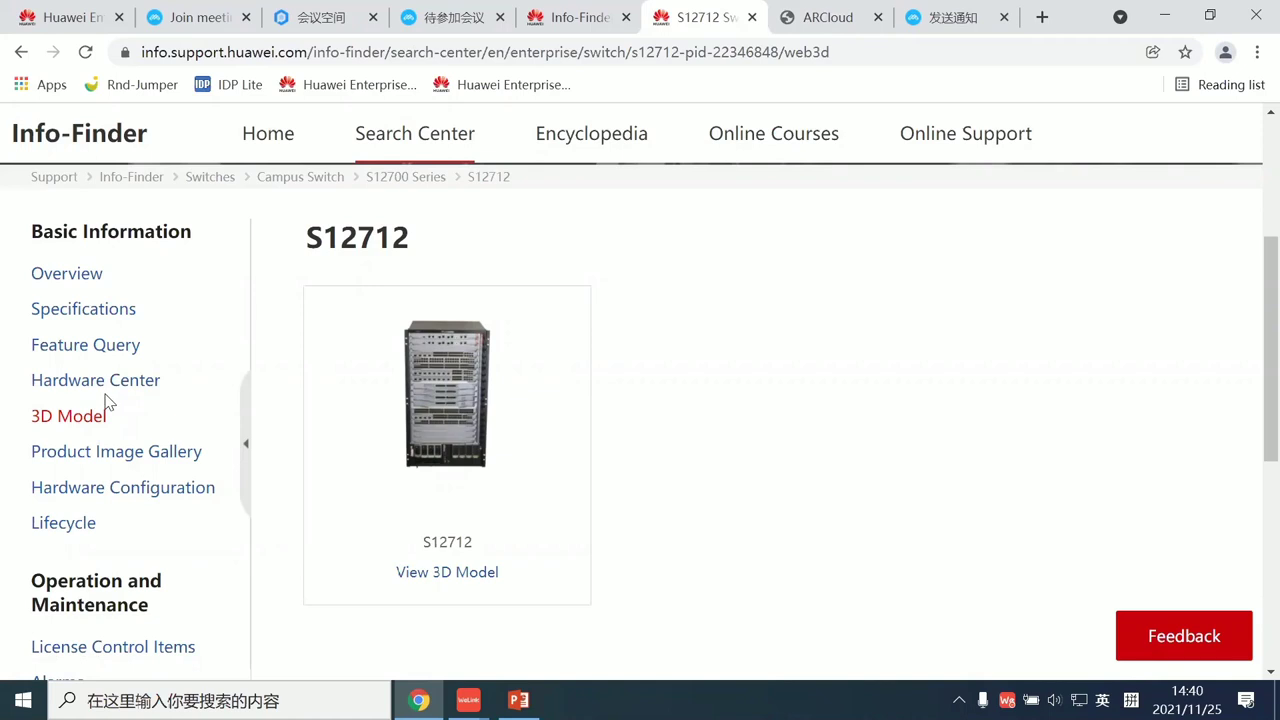
{"action": "left_click", "coordinate": [90, 312]}
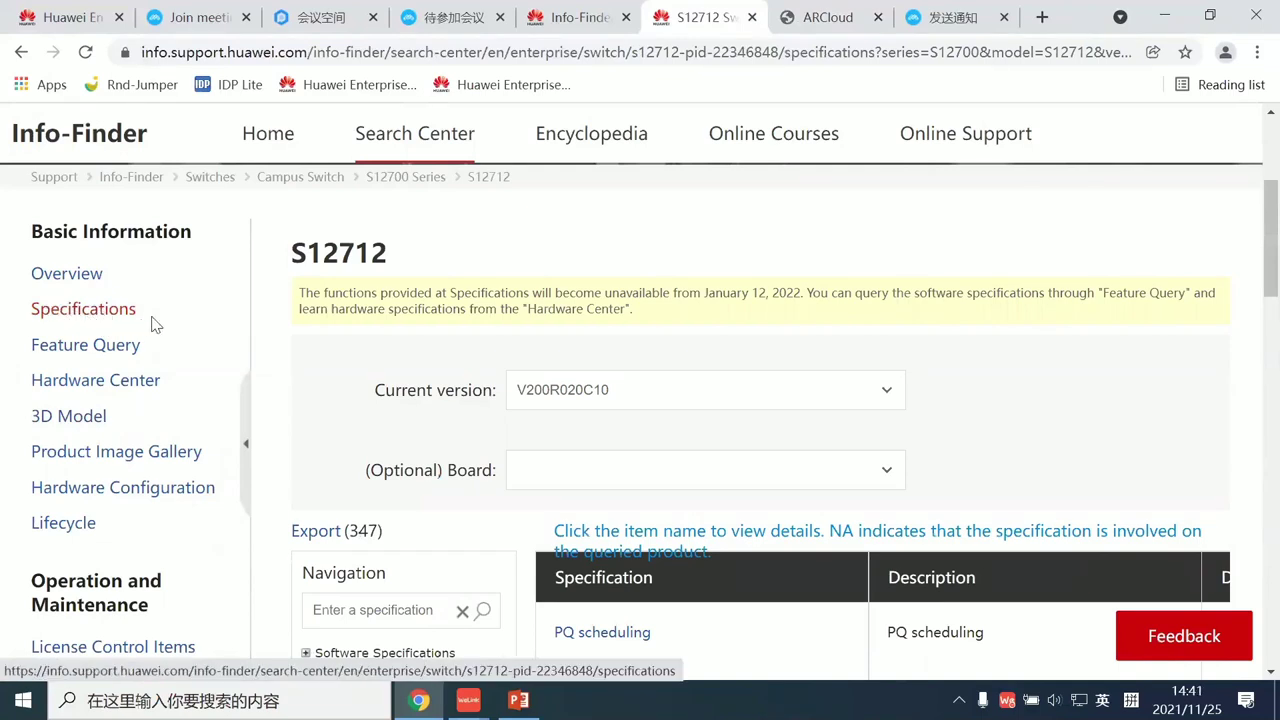
{"action": "scroll", "coordinate": [258, 372], "scroll_direction": "down", "scroll_amount": 3}
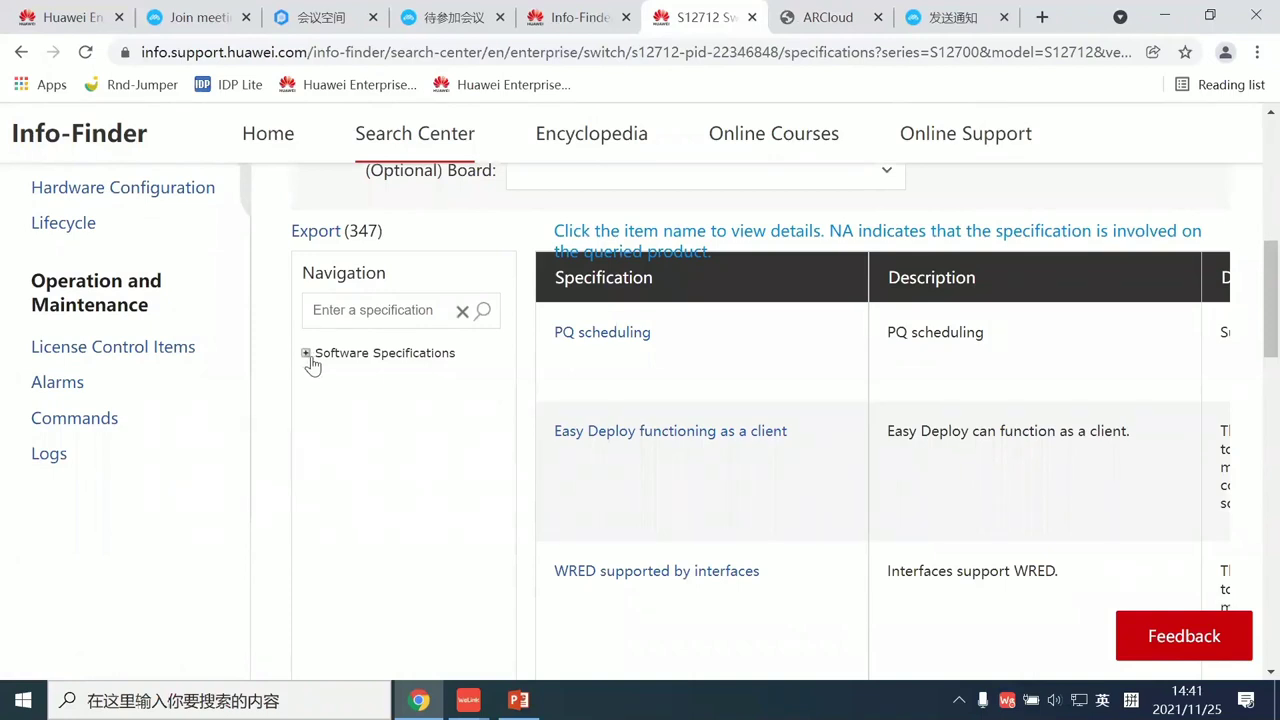
{"action": "key", "text": "ctrl+minus"}
{"action": "key", "text": "ctrl+minus"}
{"action": "key", "text": "ctrl+minus"}
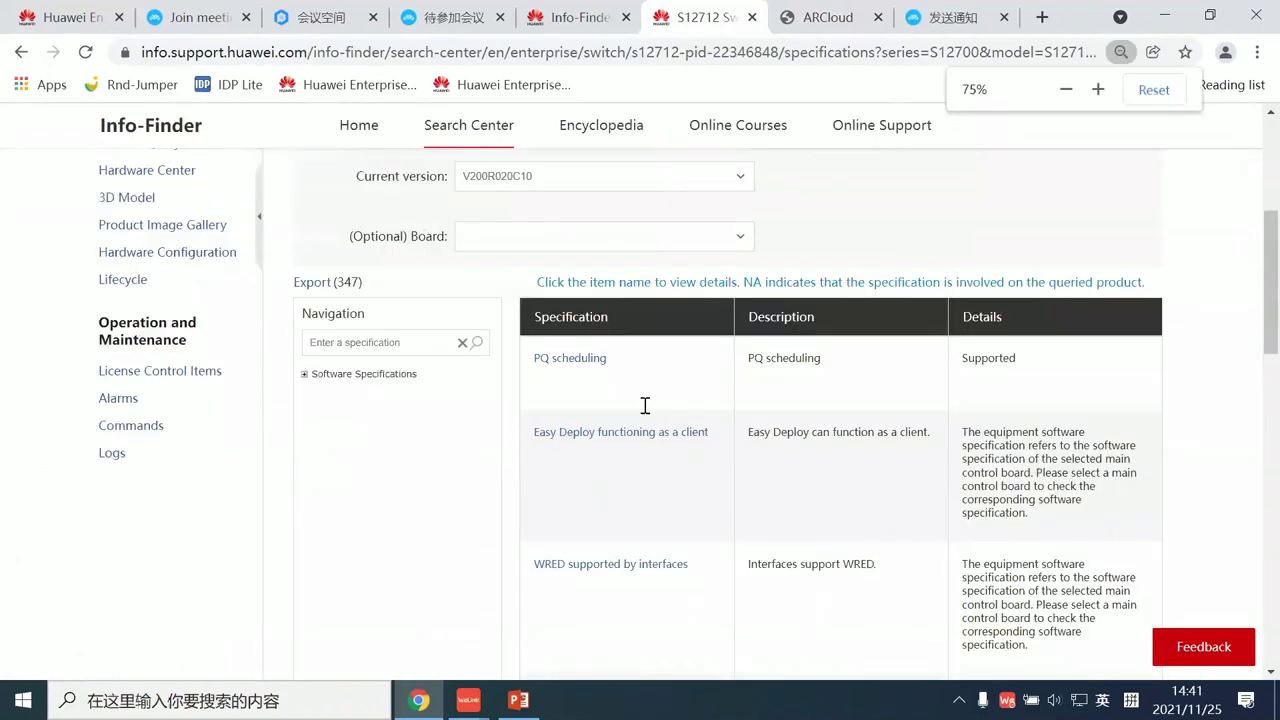
- Set the current version of the S12712 specifications to V200R020C00
{"action": "scroll", "coordinate": [645, 407], "scroll_direction": "up", "scroll_amount": 2}
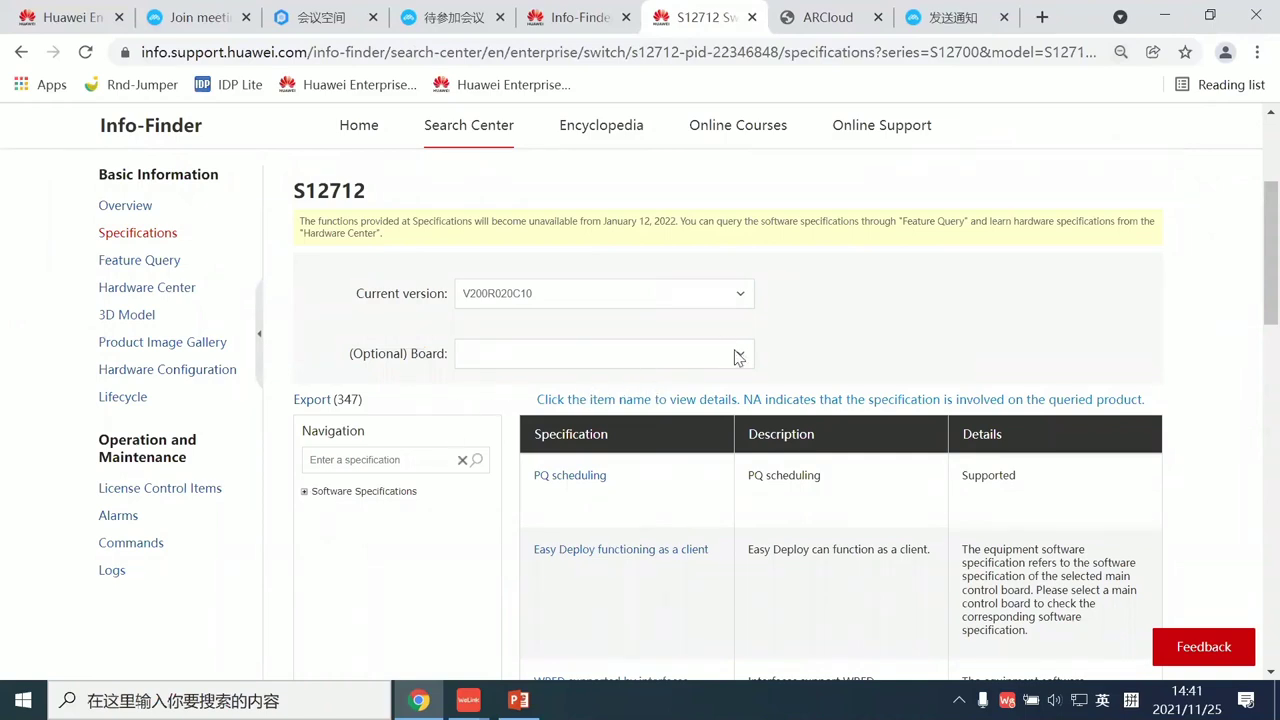
{"action": "left_click", "coordinate": [740, 297]}
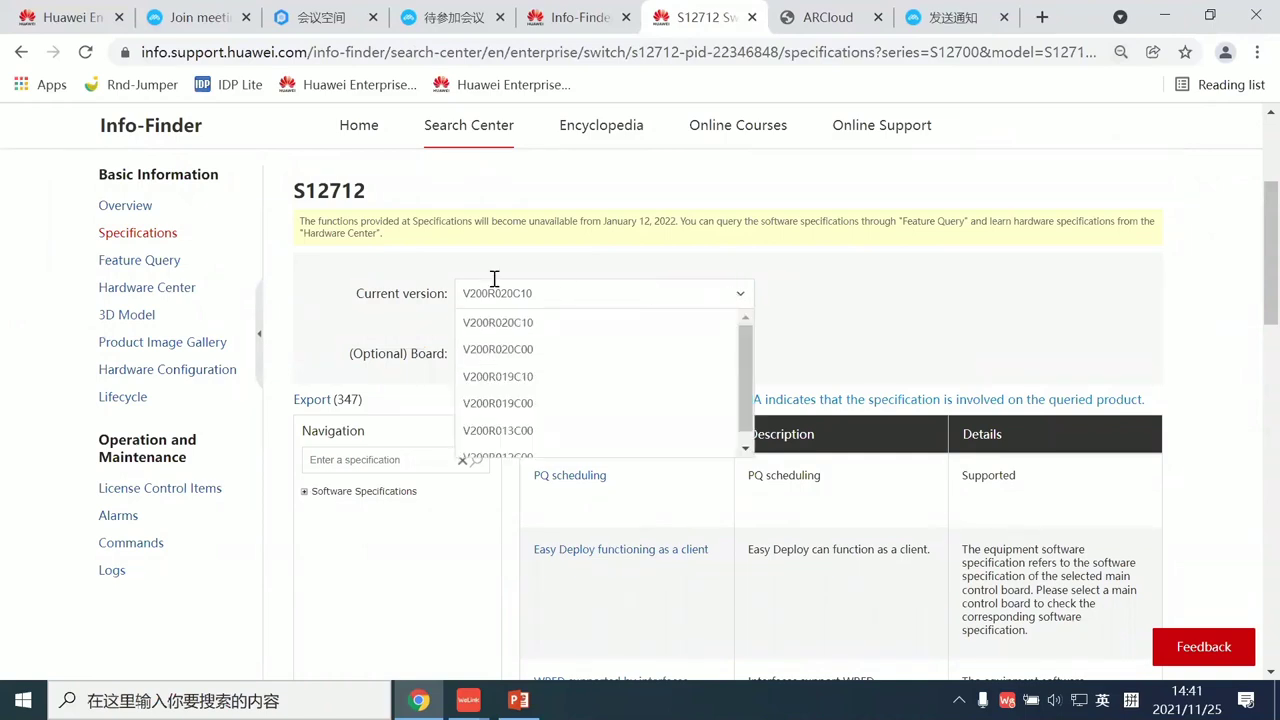
{"action": "left_click", "coordinate": [517, 349]}
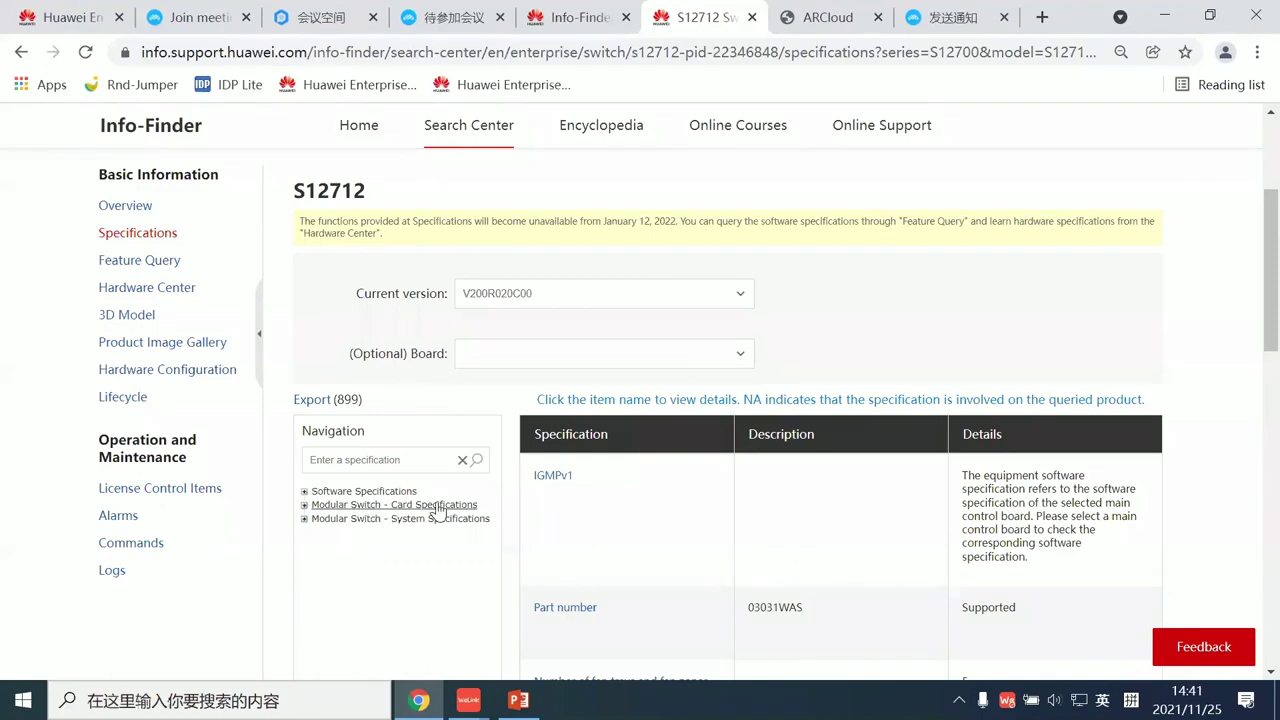
- Browse the S12700 Cards entries under Modular Switch - Card Specifications and expand the Software Specifications category
{"action": "left_click", "coordinate": [304, 506]}
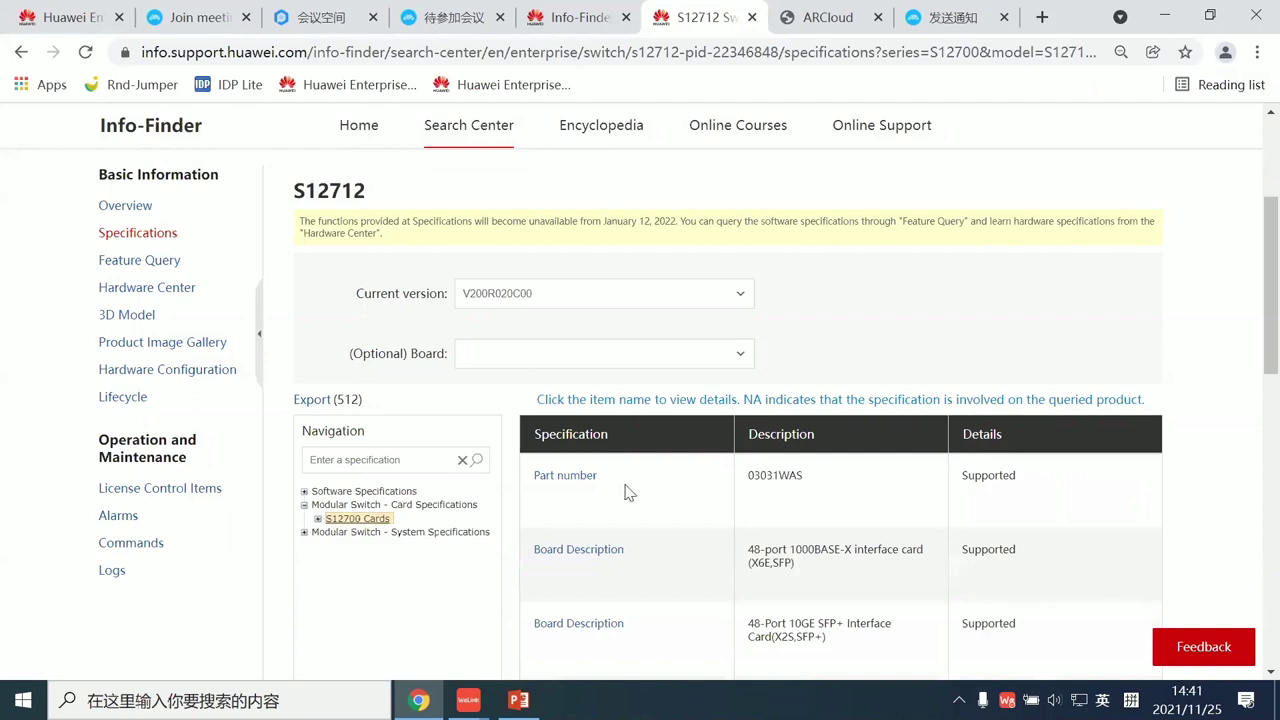
{"action": "scroll", "coordinate": [634, 471], "scroll_direction": "down", "scroll_amount": 2}
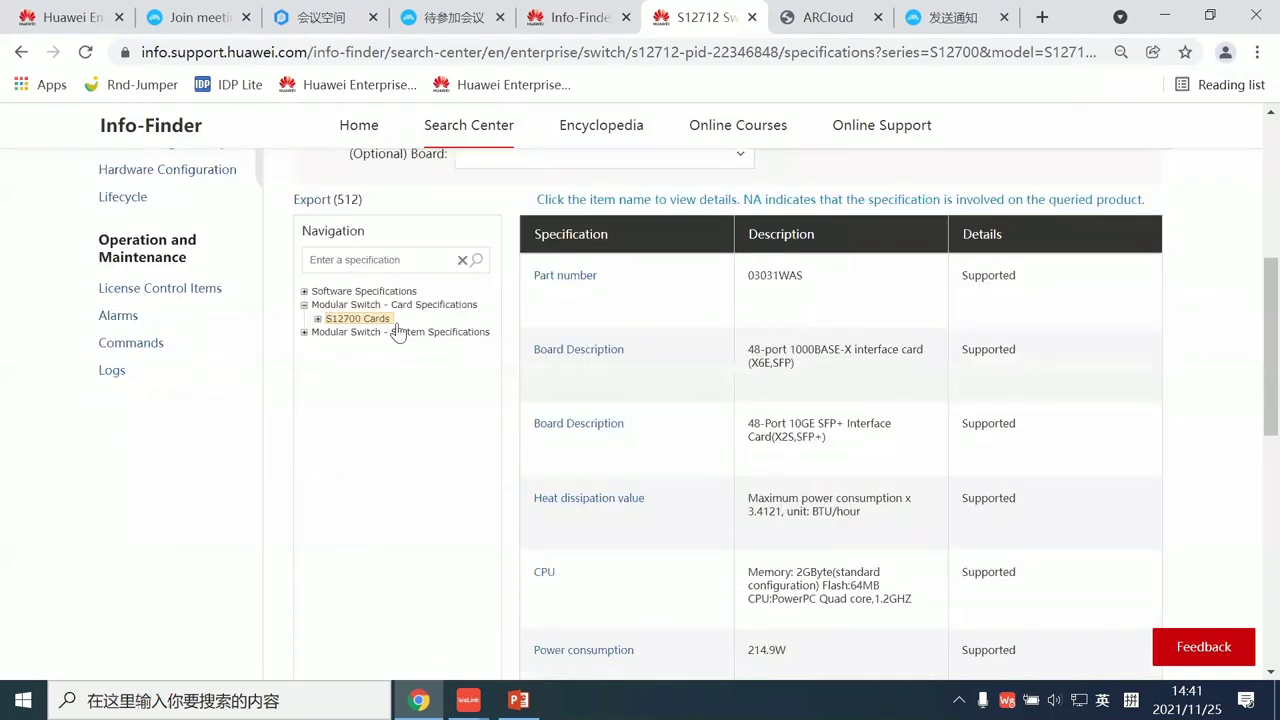
{"action": "scroll", "coordinate": [717, 449], "scroll_direction": "down", "scroll_amount": 1}
{"action": "scroll", "coordinate": [560, 390], "scroll_direction": "up", "scroll_amount": 1}
{"action": "scroll", "coordinate": [385, 298], "scroll_direction": "up", "scroll_amount": 5}
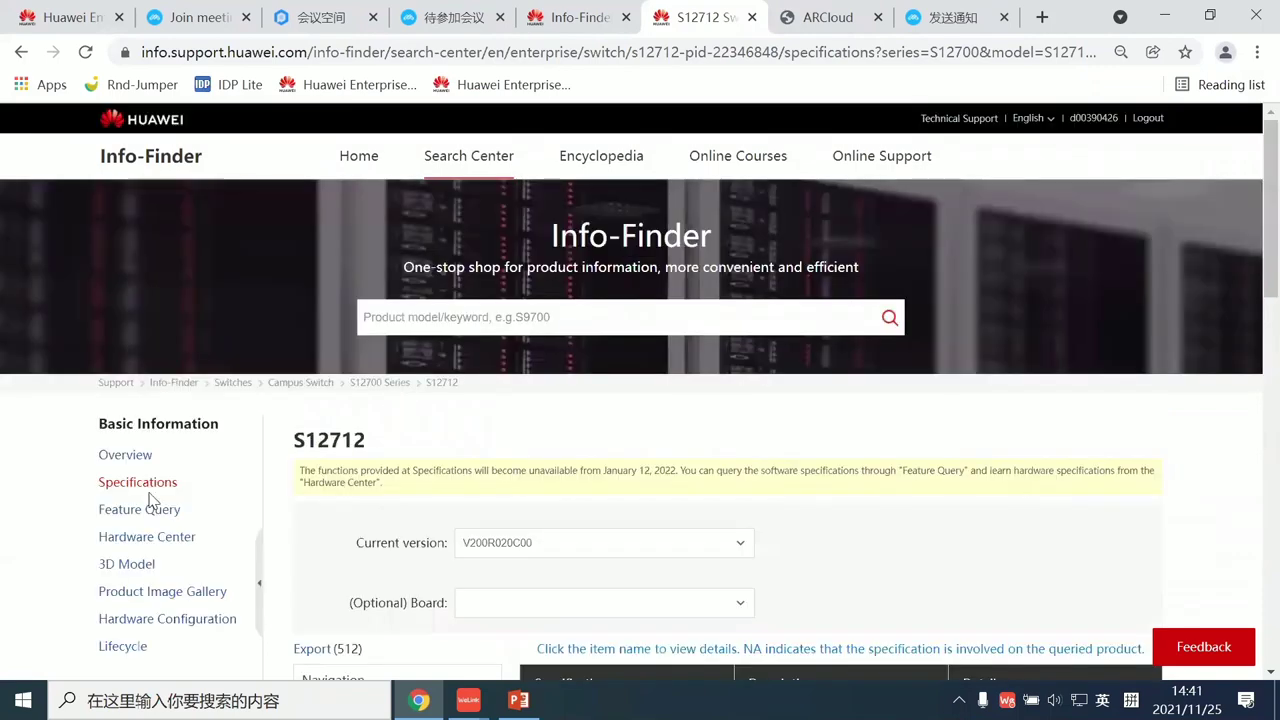
{"action": "scroll", "coordinate": [240, 518], "scroll_direction": "down", "scroll_amount": 3}
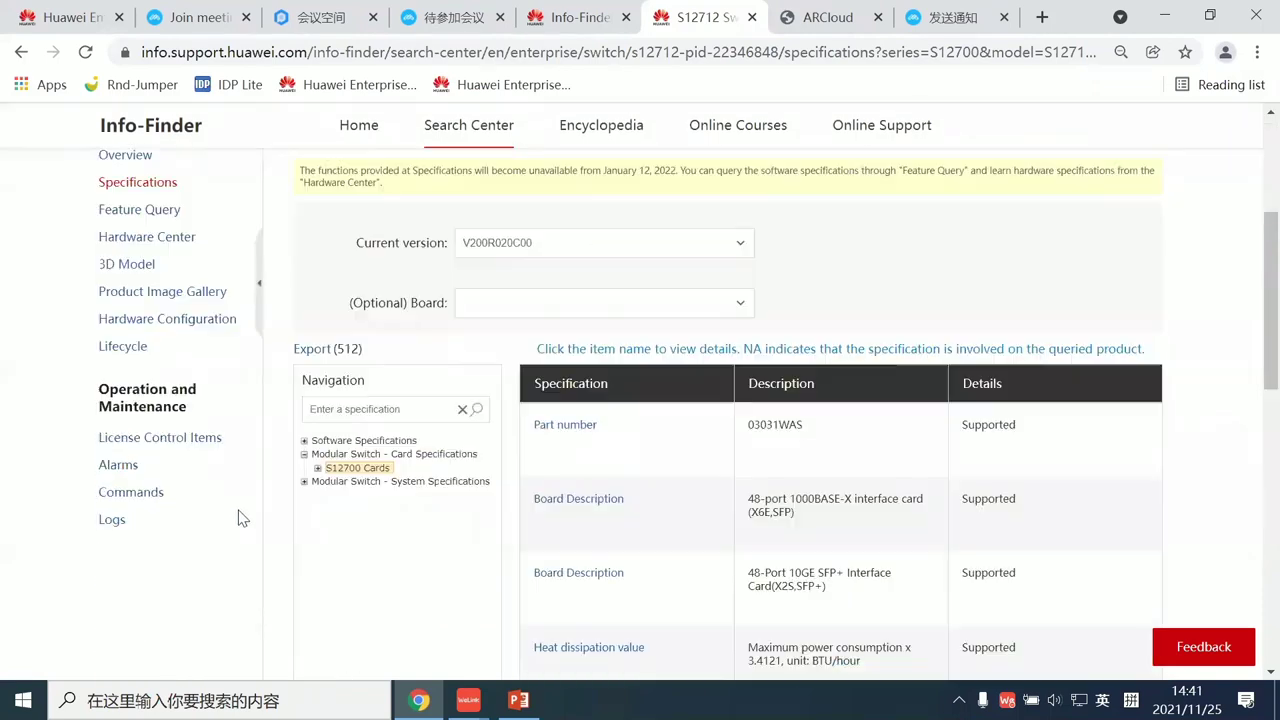
{"action": "left_click", "coordinate": [352, 443]}
{"action": "left_click", "coordinate": [306, 442]}
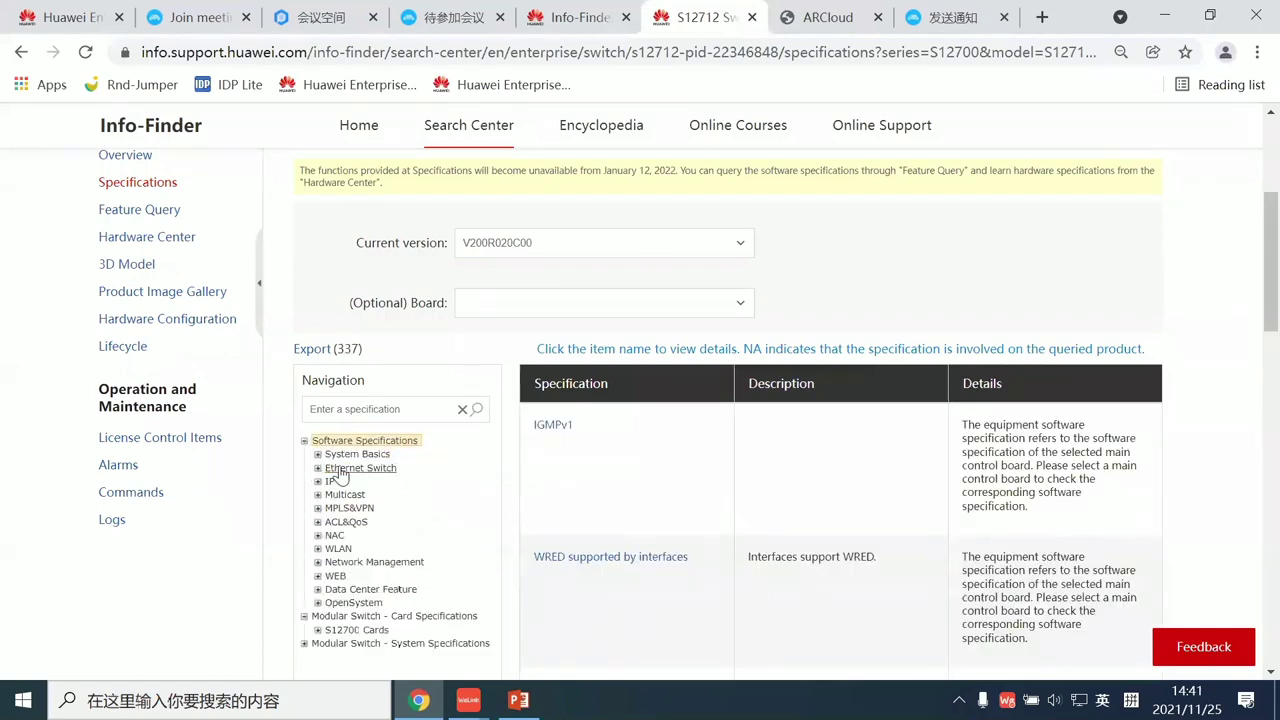
- Open the S12712 Feature Query and view its Specification Comparison
{"action": "left_click", "coordinate": [170, 212]}
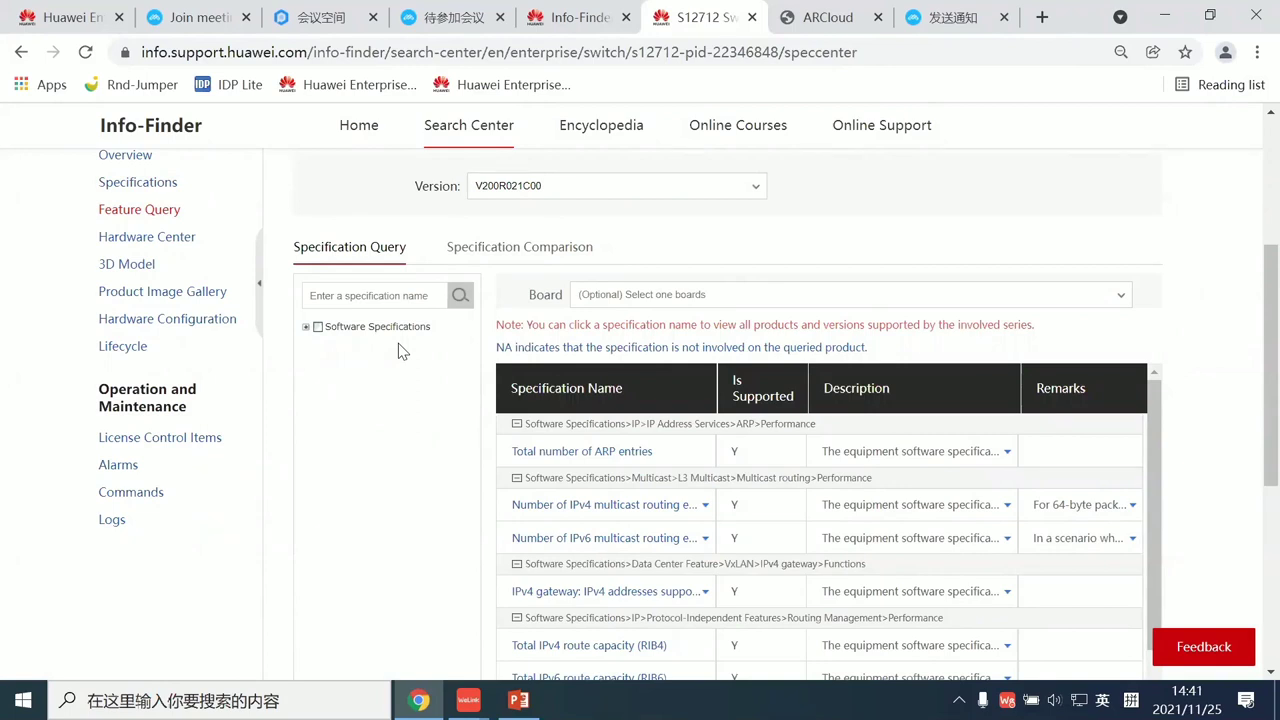
{"action": "left_click", "coordinate": [506, 256]}
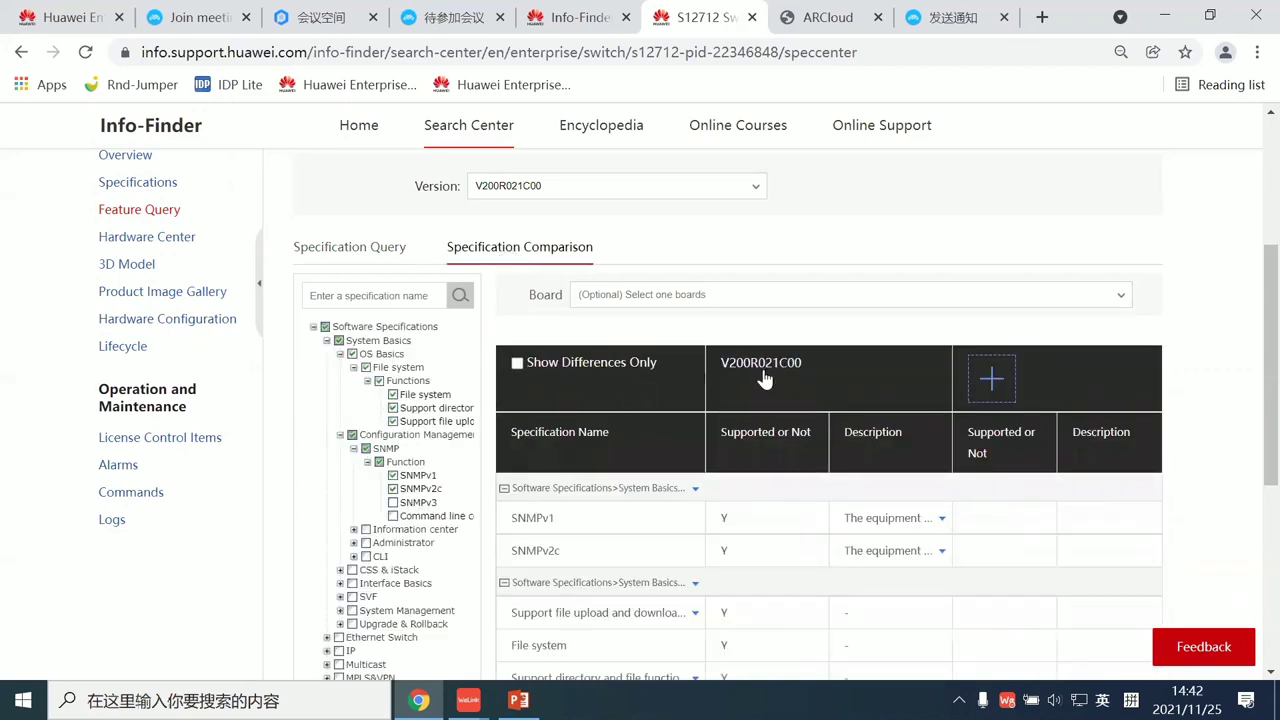
{"action": "scroll", "coordinate": [766, 371], "scroll_direction": "down", "scroll_amount": 1}
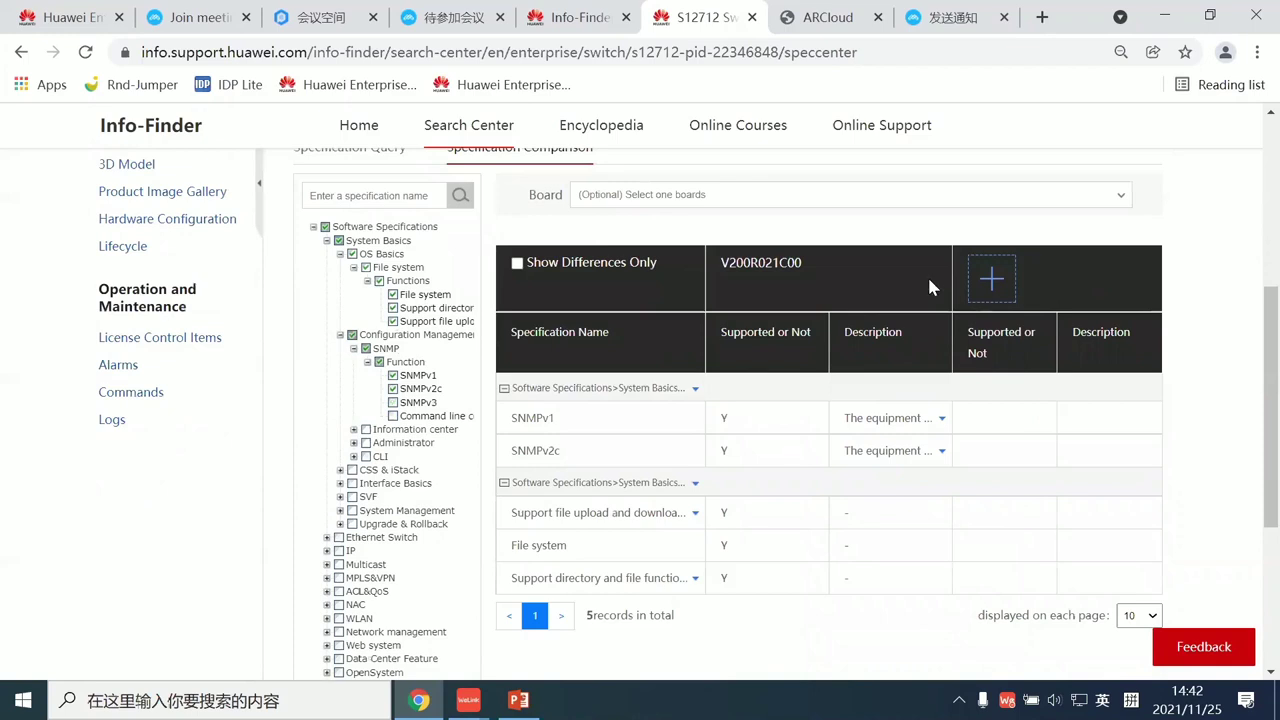
- Try to add another software version as a comparison item beside V200R021C00
{"action": "left_click", "coordinate": [1007, 285]}
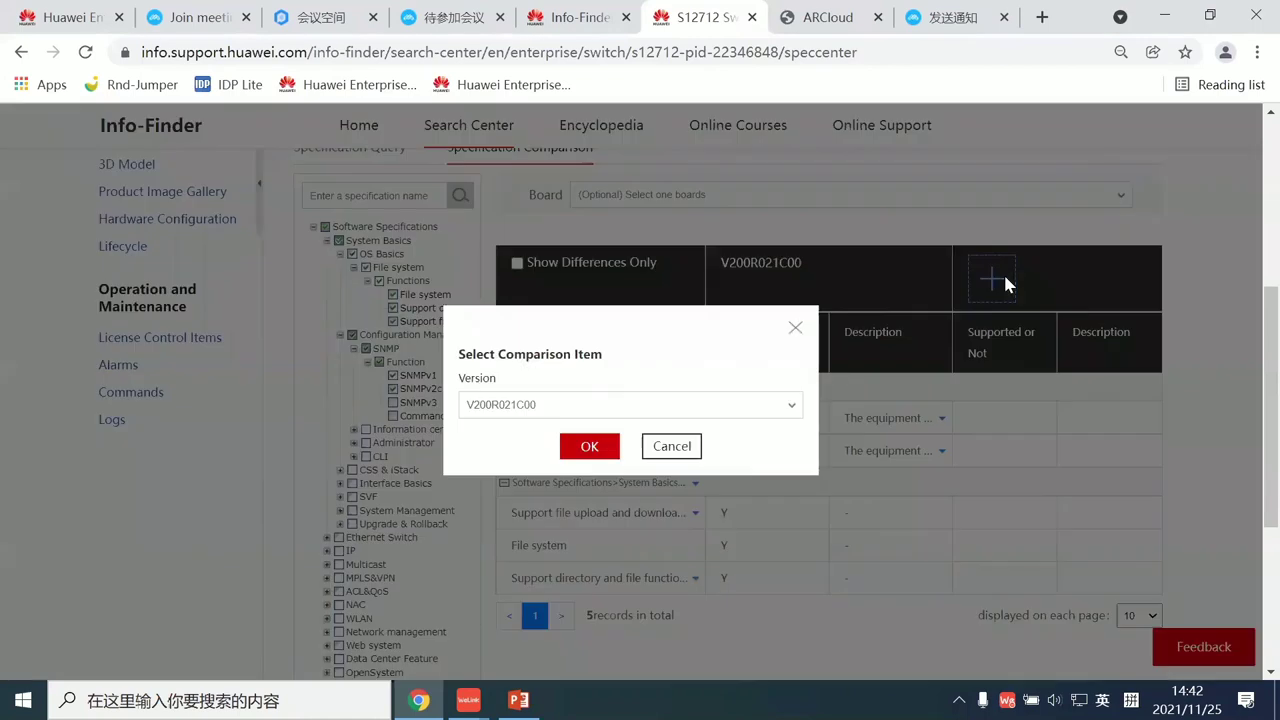
{"action": "left_click", "coordinate": [686, 405]}
{"action": "left_click", "coordinate": [525, 458]}
{"action": "left_click", "coordinate": [587, 452]}
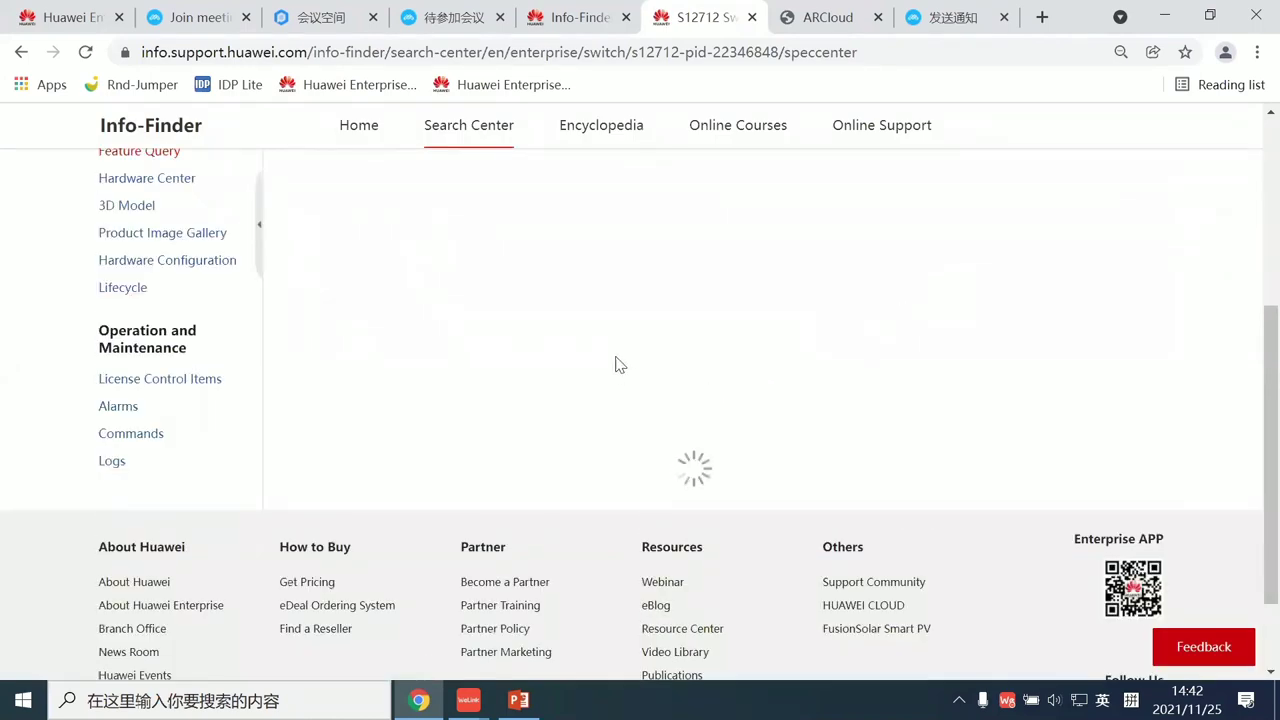
- Review the Specification Query table and its feature maturity options for version V200R021C00
{"action": "scroll", "coordinate": [640, 410], "scroll_direction": "down", "scroll_amount": 2}
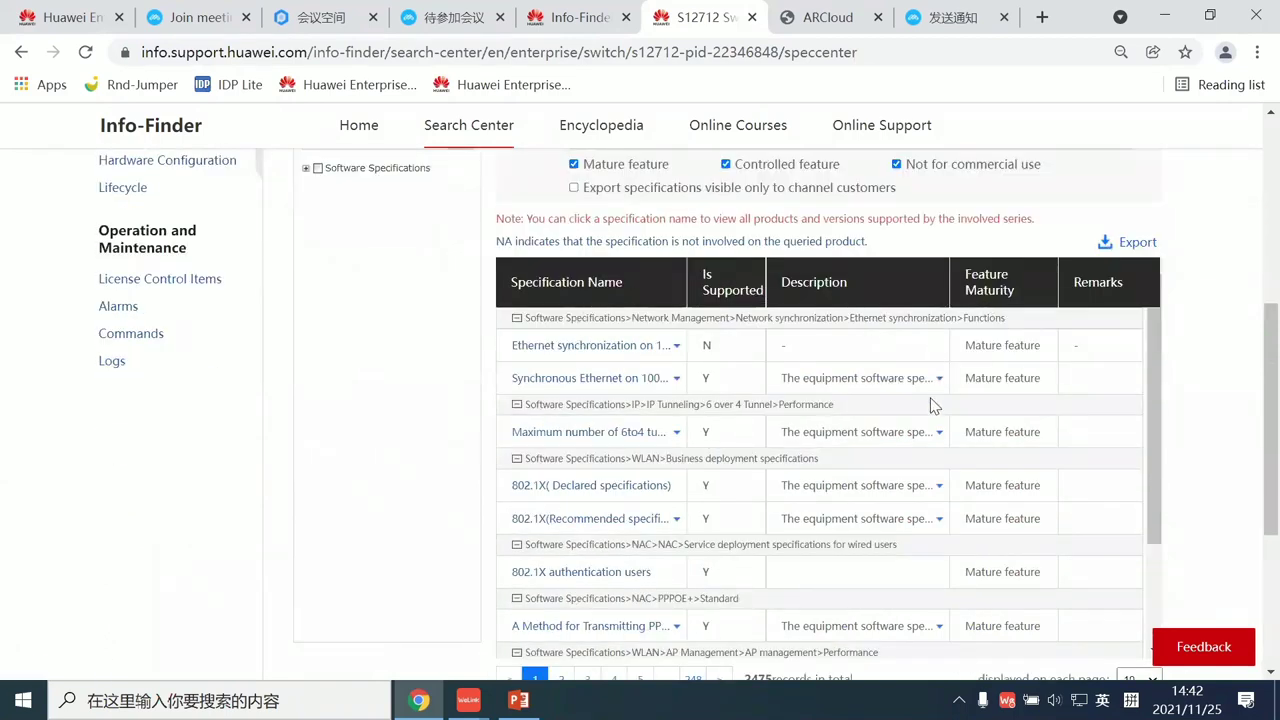
{"action": "scroll", "coordinate": [930, 405], "scroll_direction": "up", "scroll_amount": 1}
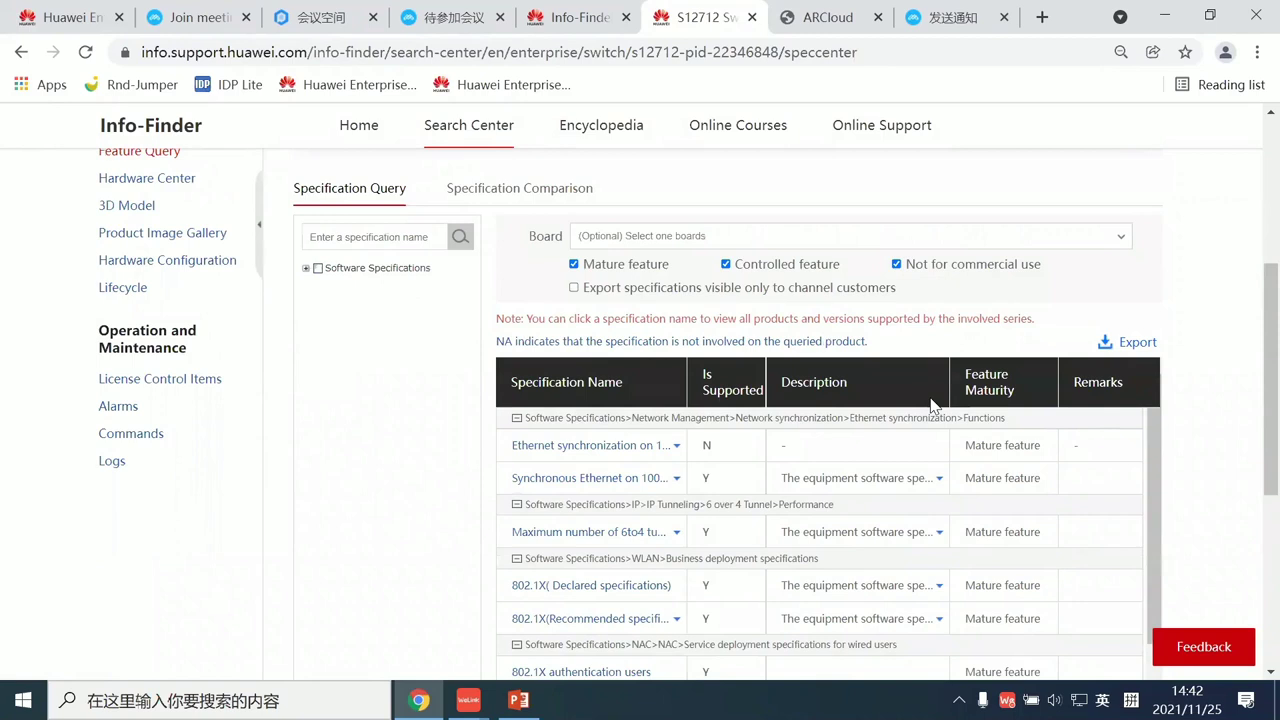
{"action": "scroll", "coordinate": [890, 425], "scroll_direction": "up", "scroll_amount": 1}
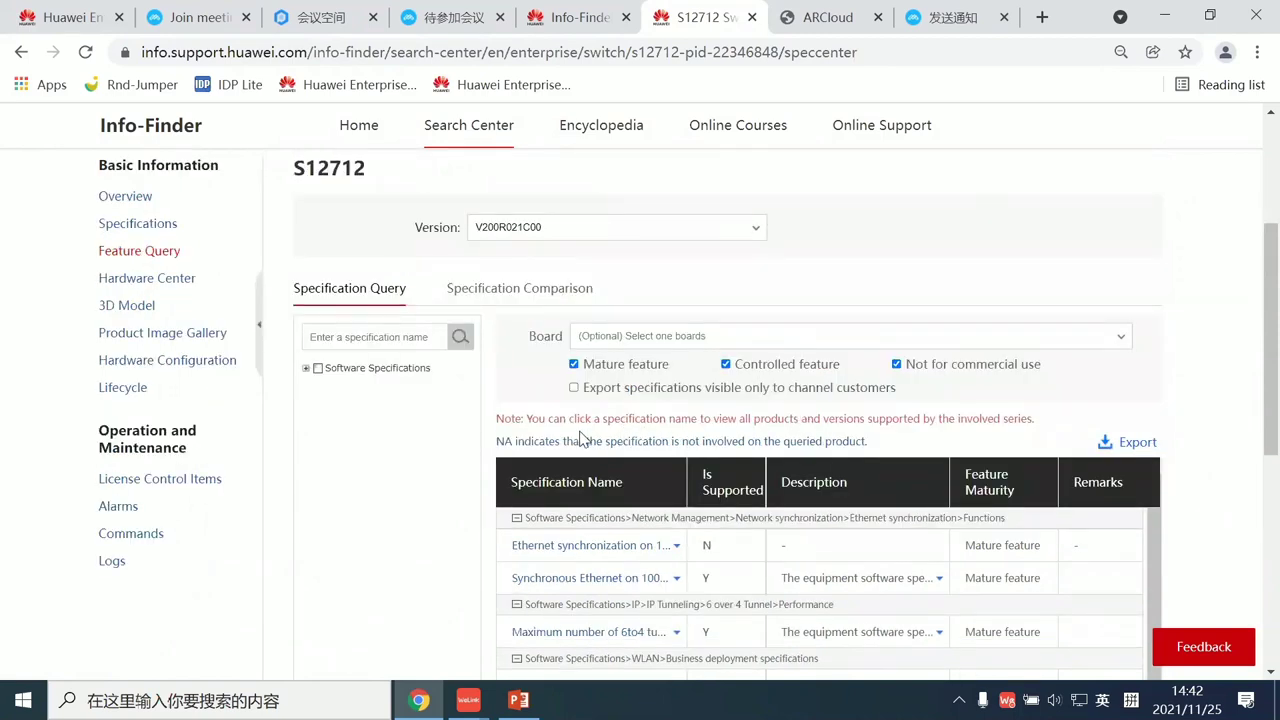
{"action": "scroll", "coordinate": [583, 440], "scroll_direction": "down", "scroll_amount": 1}
{"action": "scroll", "coordinate": [583, 435], "scroll_direction": "down", "scroll_amount": 3}
{"action": "scroll", "coordinate": [560, 300], "scroll_direction": "up", "scroll_amount": 2}
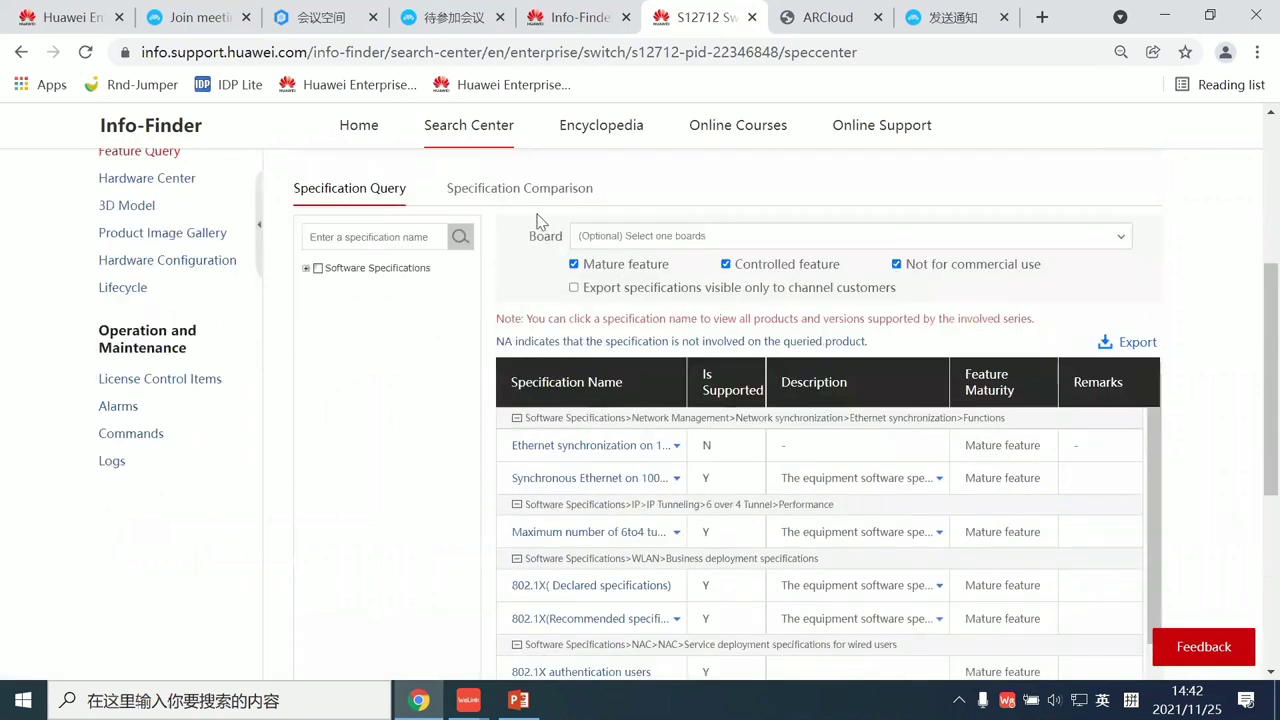
- Compare the S12712 specifications of V200R021C00 with V200R020C10 in Specification Comparison
{"action": "left_click", "coordinate": [533, 188]}
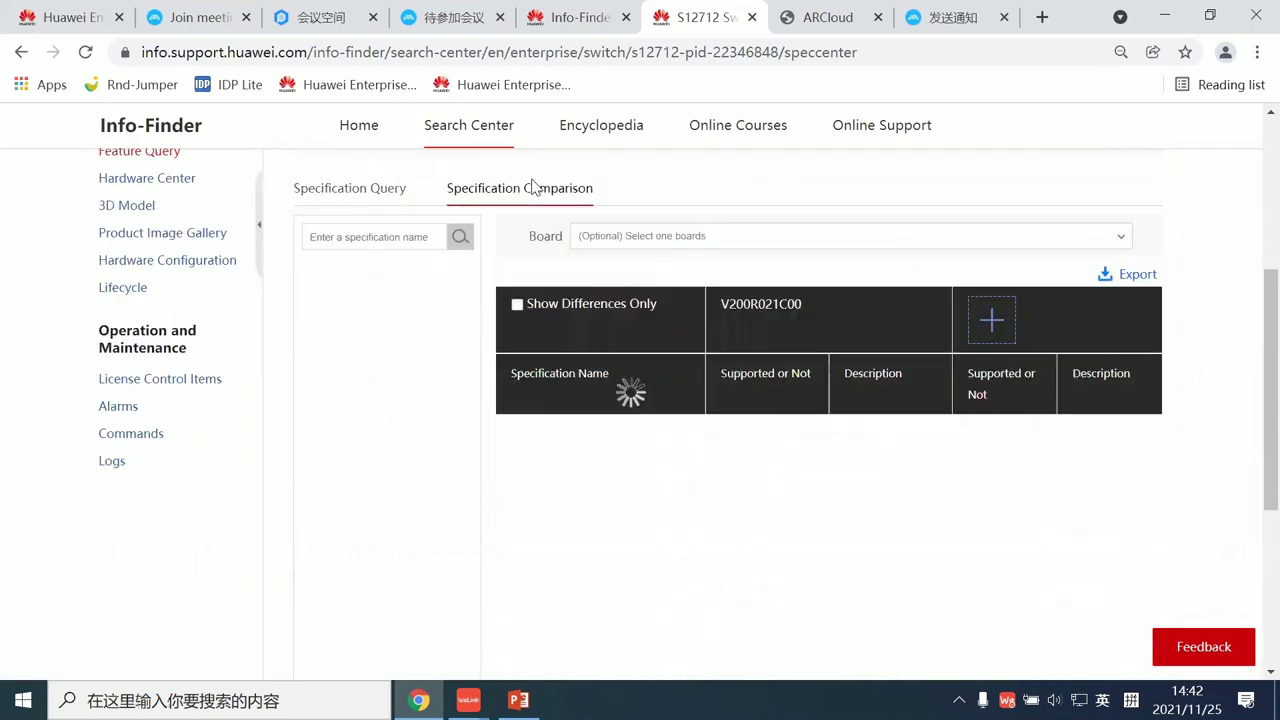
{"action": "left_click", "coordinate": [999, 330]}
{"action": "left_click", "coordinate": [619, 412]}
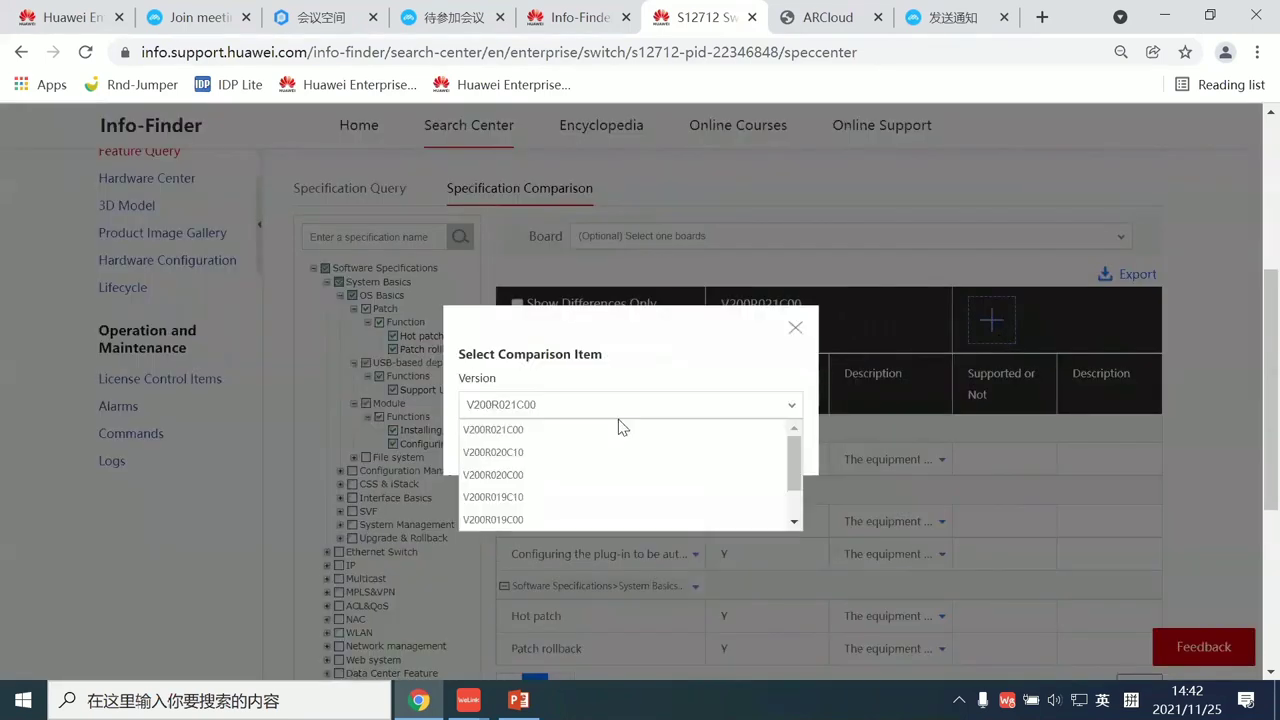
{"action": "left_click", "coordinate": [565, 452]}
{"action": "left_click", "coordinate": [607, 448]}
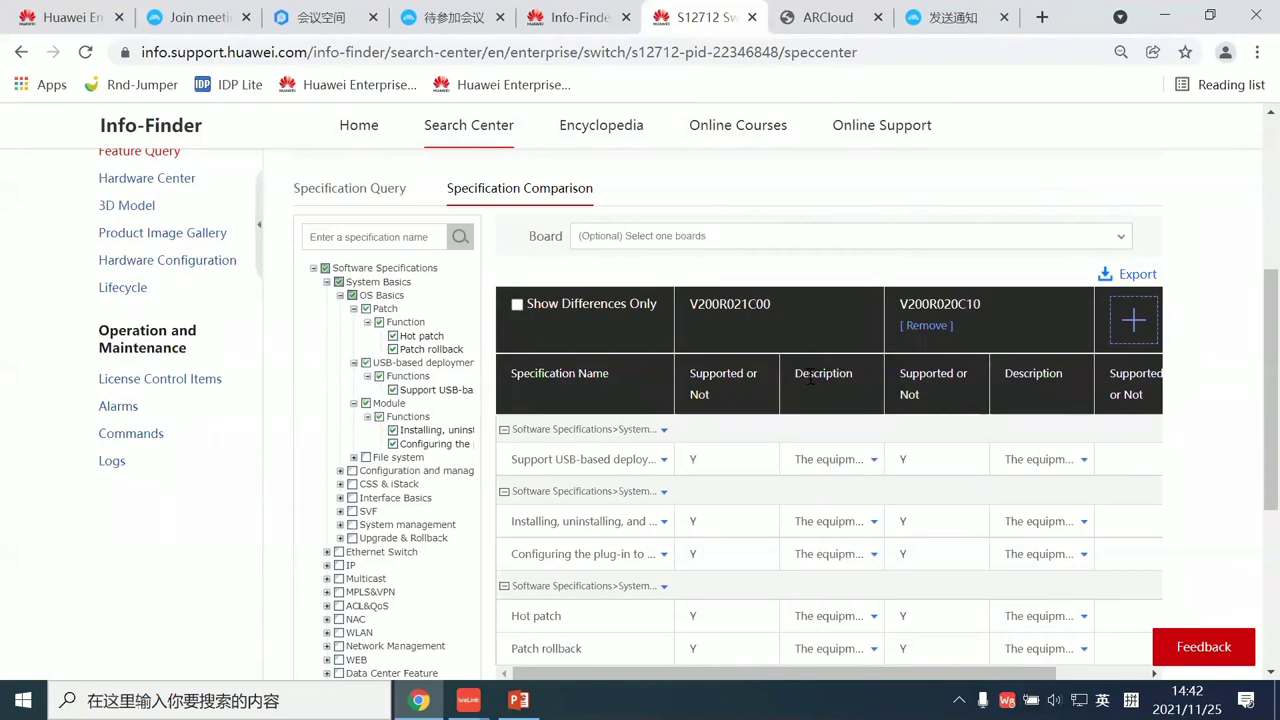
- Open the Hardware Center and examine the Hardware Mapping table of parts supported by the S12712
{"action": "scroll", "coordinate": [740, 400], "scroll_direction": "up", "scroll_amount": 2}
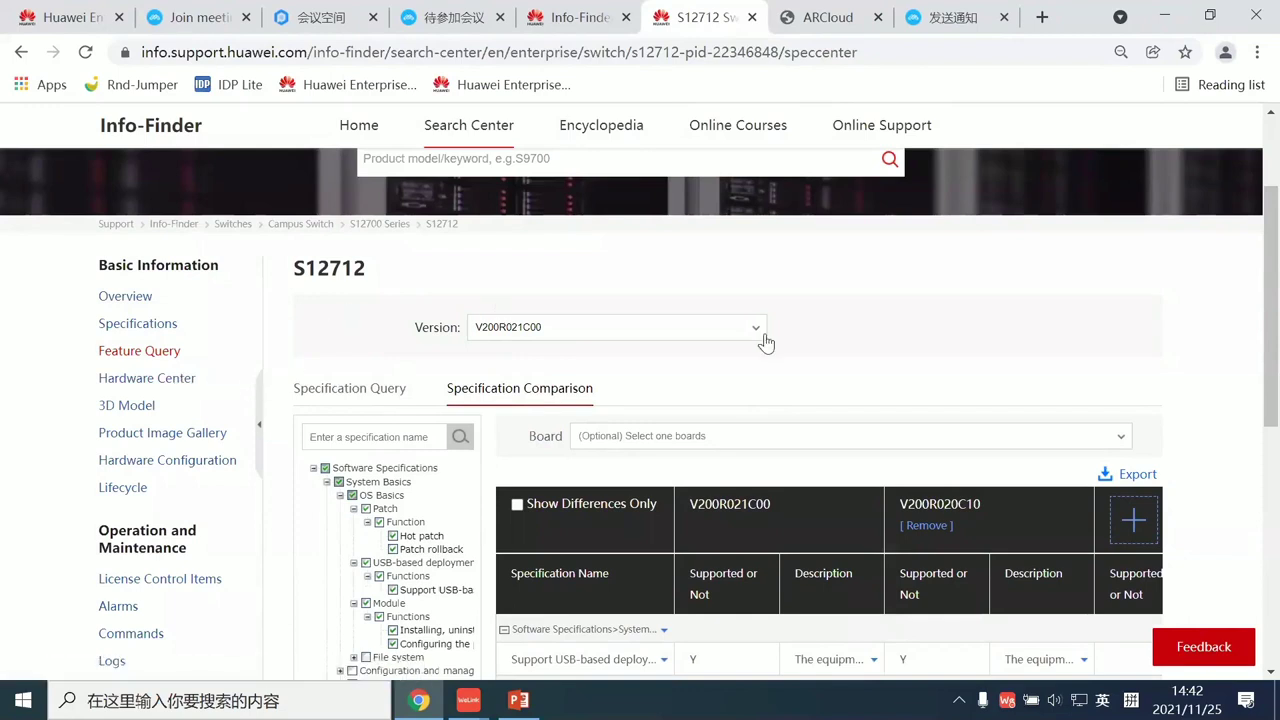
{"action": "left_click", "coordinate": [174, 386]}
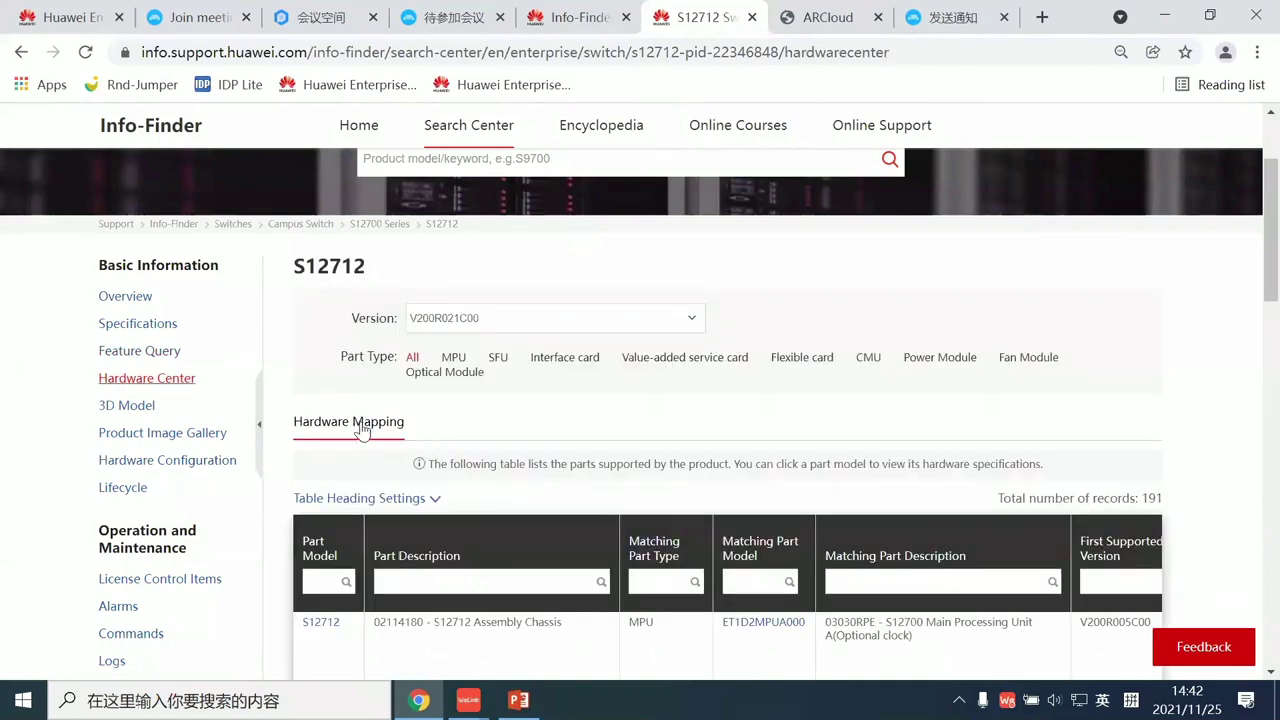
{"action": "scroll", "coordinate": [500, 457], "scroll_direction": "down", "scroll_amount": 2}
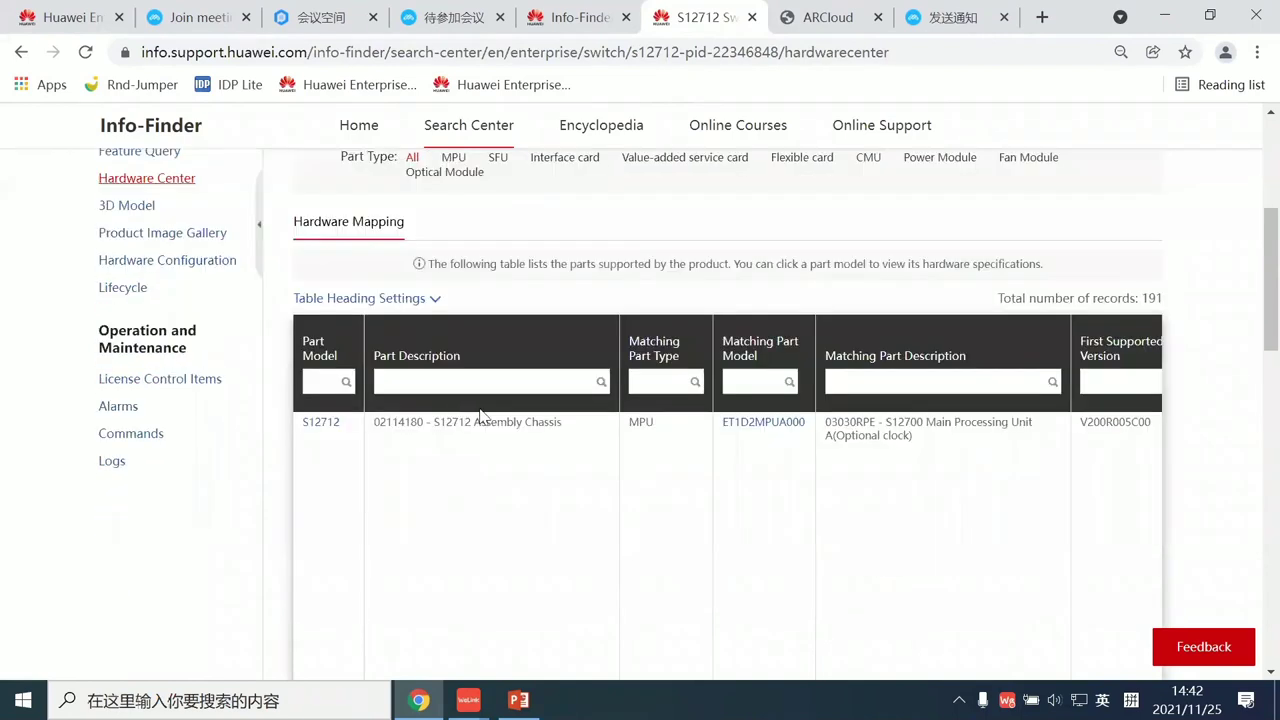
{"action": "scroll", "coordinate": [480, 420], "scroll_direction": "up", "scroll_amount": 2}
{"action": "scroll", "coordinate": [486, 423], "scroll_direction": "down", "scroll_amount": 2}
{"action": "scroll", "coordinate": [592, 440], "scroll_direction": "up", "scroll_amount": 1}
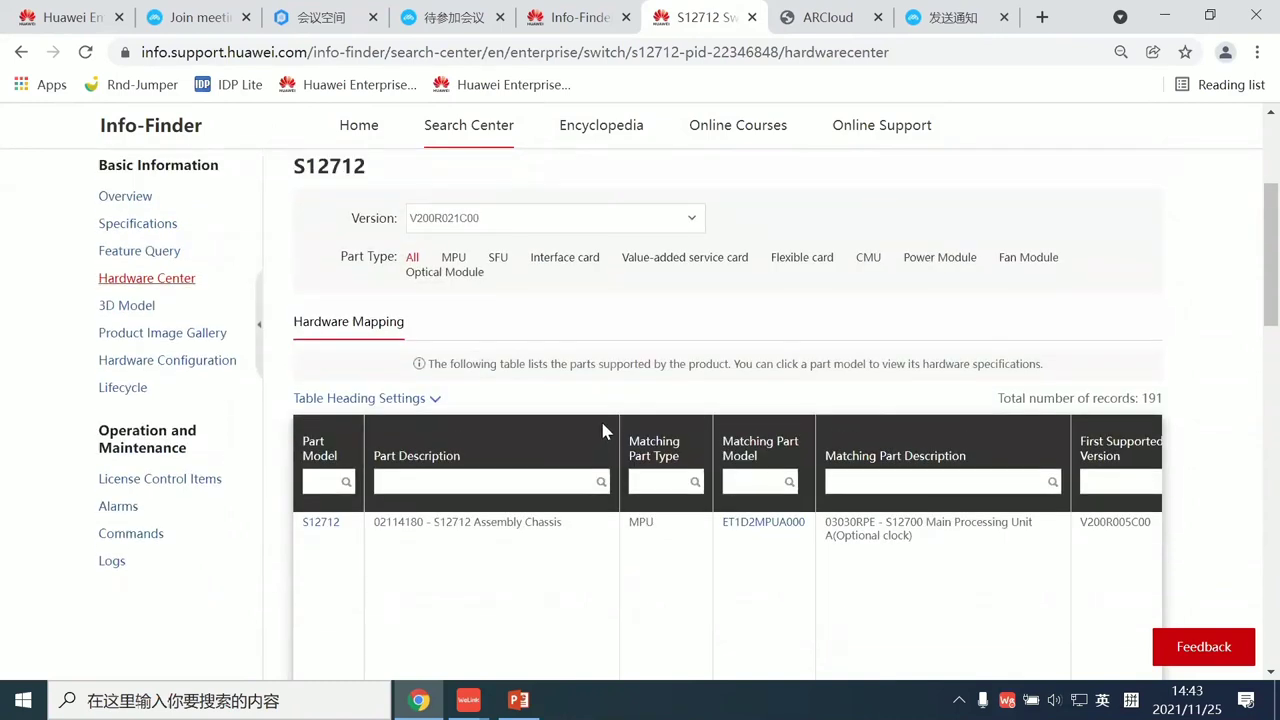
- Open the S12712 Hardware Configuration and choose ET1D2MPUA000 for the MPU slots in batch mode
{"action": "left_click", "coordinate": [183, 366]}
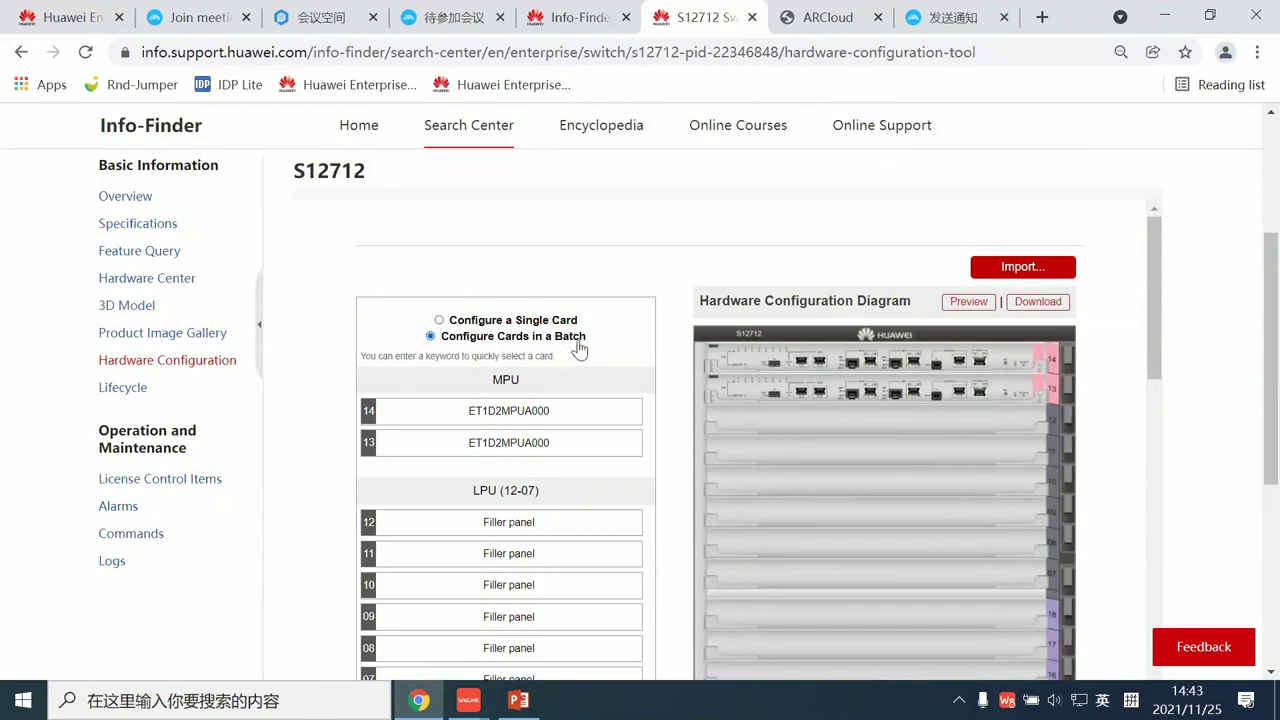
{"action": "left_click", "coordinate": [519, 418]}
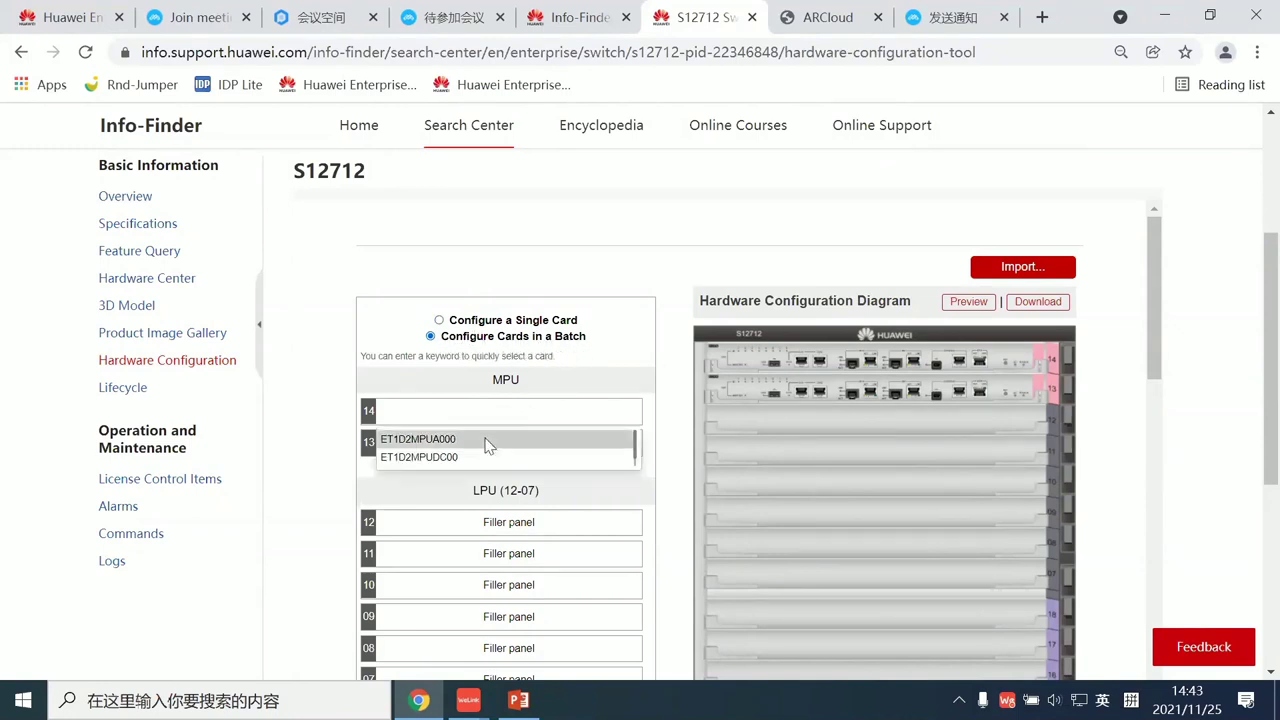
{"action": "left_click", "coordinate": [466, 439]}
- Fill LPU slots 12 to 07 with ET1D2G24SEC0 cards in batch mode
{"action": "scroll", "coordinate": [509, 430], "scroll_direction": "down", "scroll_amount": 2}
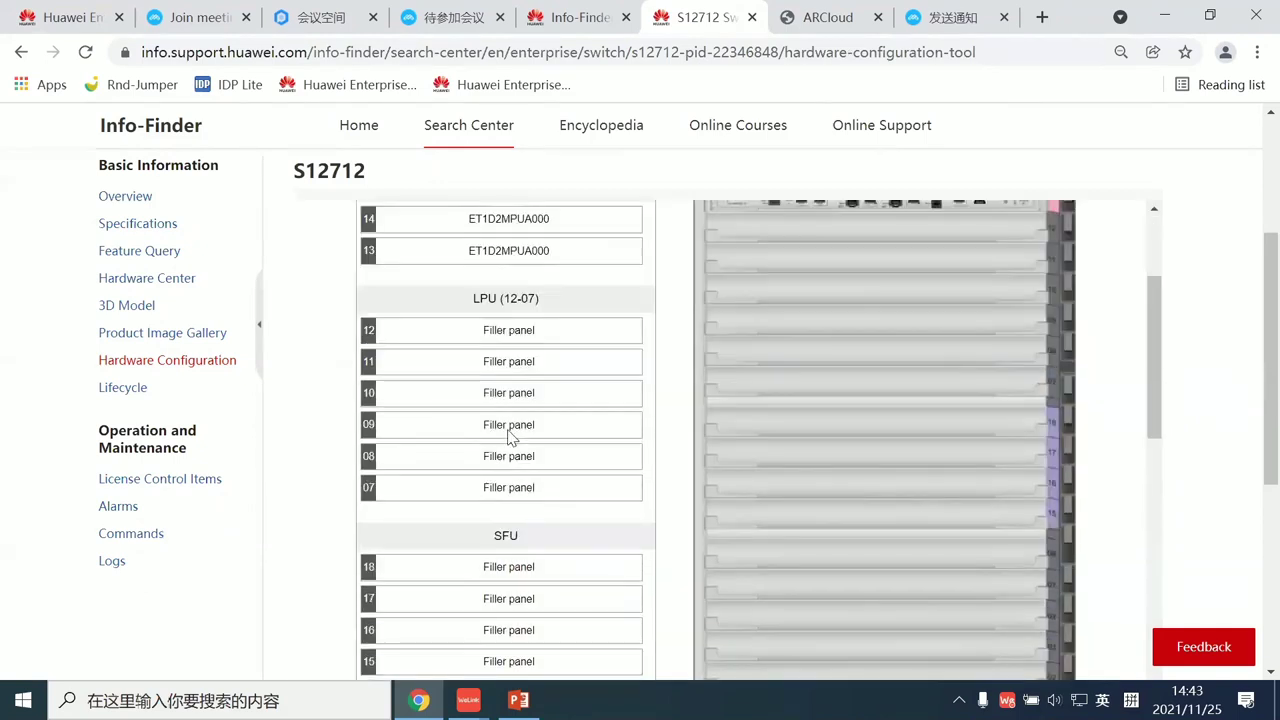
{"action": "left_click", "coordinate": [527, 327]}
{"action": "left_click", "coordinate": [478, 387]}
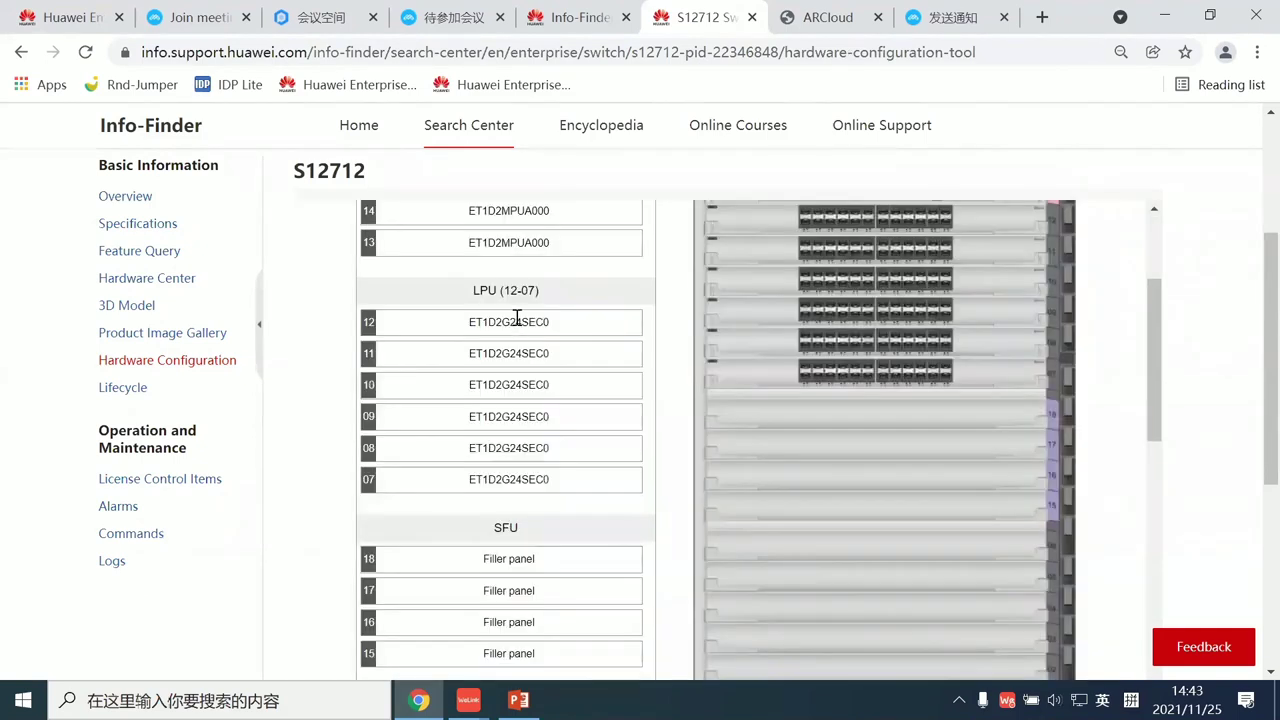
- Set SFU slots 18 to 15 to ET1D2SFUD000 and LPU slots 06 to 01 to ET1D2G24SEC0 in batch mode
{"action": "left_click", "coordinate": [502, 552]}
{"action": "left_click", "coordinate": [463, 621]}
{"action": "scroll", "coordinate": [502, 584], "scroll_direction": "down", "scroll_amount": 2}
{"action": "left_click", "coordinate": [511, 532]}
{"action": "left_click", "coordinate": [491, 594]}
- Set power slots P1 to P6 to PDC-2200WF modules in batch mode
{"action": "scroll", "coordinate": [490, 590], "scroll_direction": "down", "scroll_amount": 3}
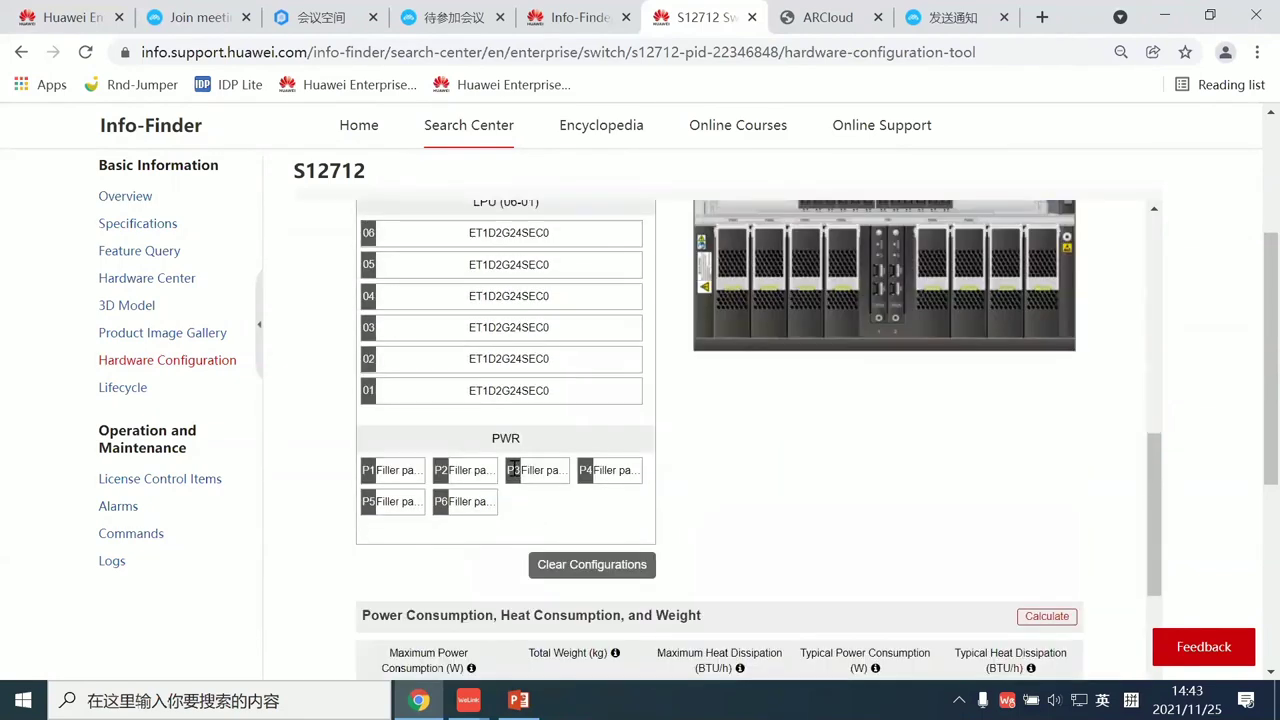
{"action": "left_click", "coordinate": [402, 470]}
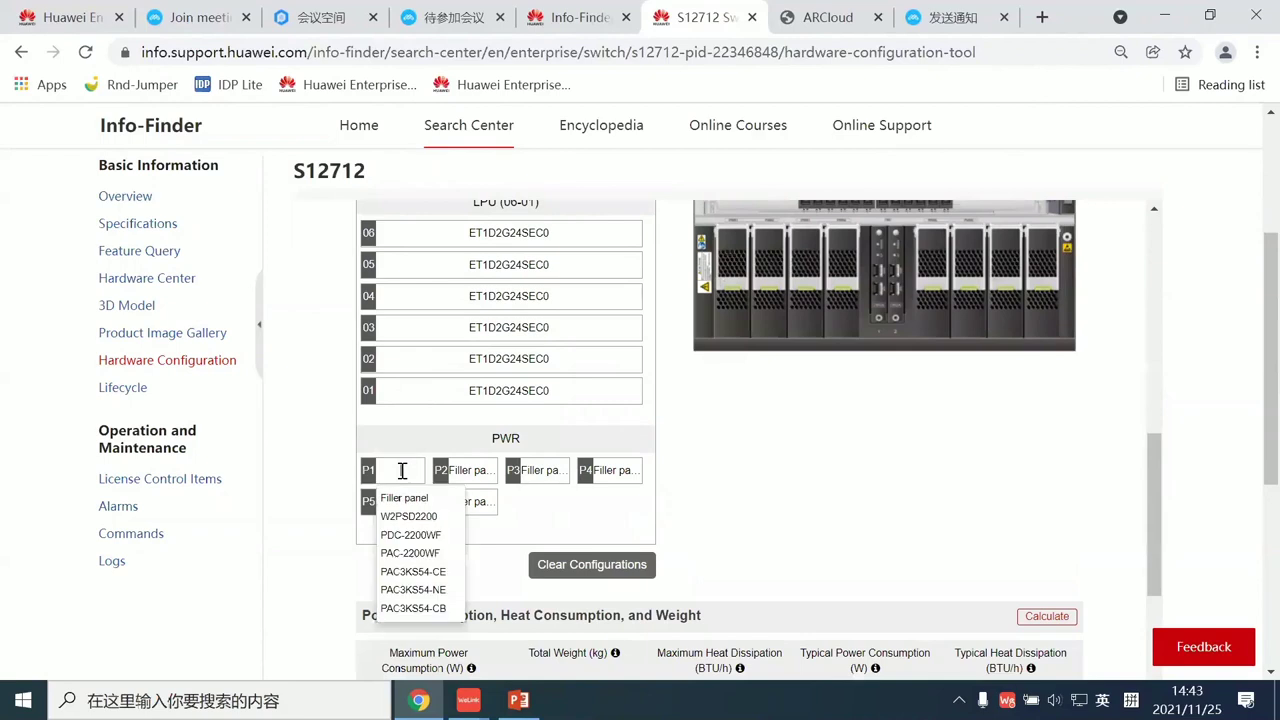
{"action": "left_click", "coordinate": [405, 545]}
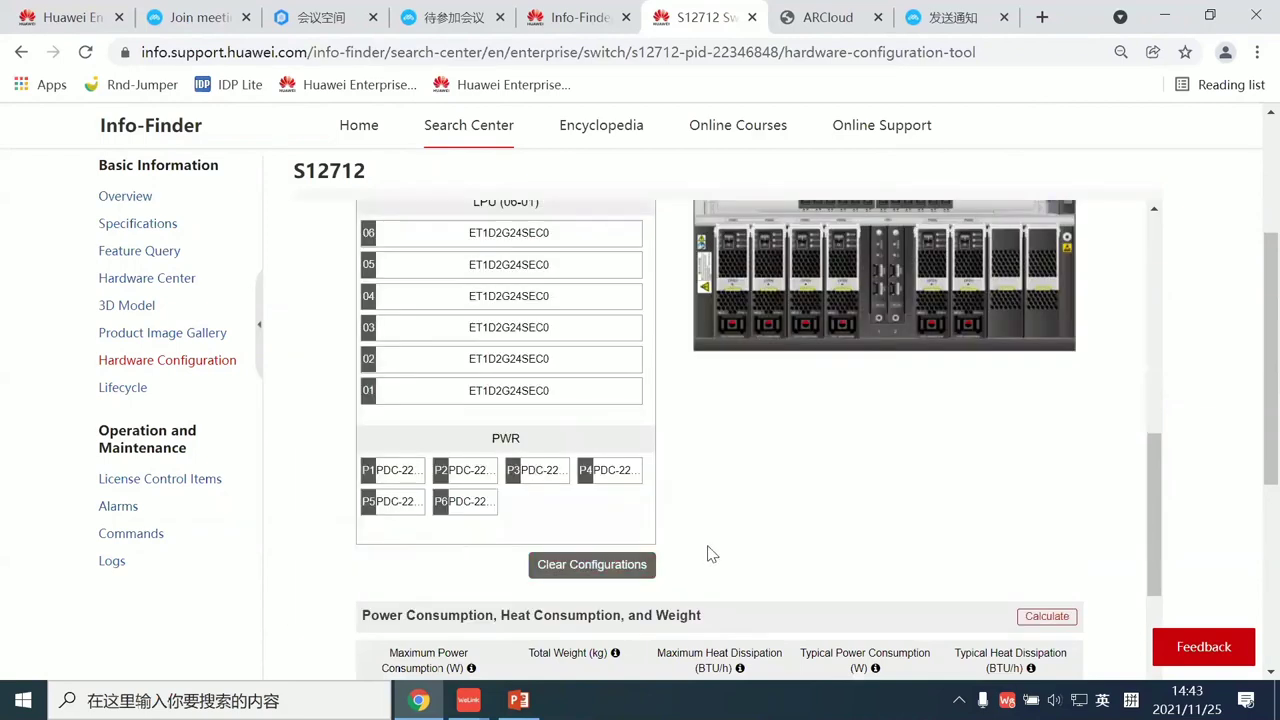
- Preview the S12712 hardware configuration diagram, examine it from the MPU slots down to the power modules, and return to the configuration page
{"action": "scroll", "coordinate": [835, 522], "scroll_direction": "up", "scroll_amount": 3}
{"action": "scroll", "coordinate": [835, 522], "scroll_direction": "up", "scroll_amount": 4}
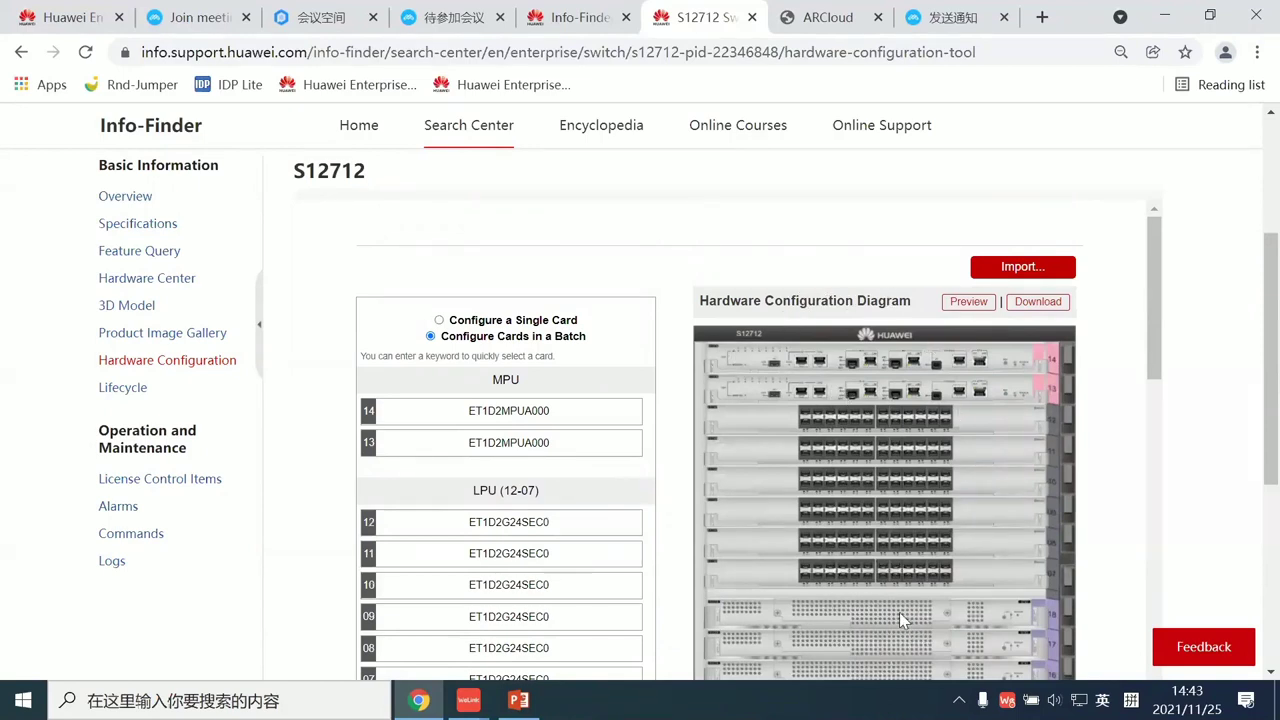
{"action": "left_click", "coordinate": [968, 301]}
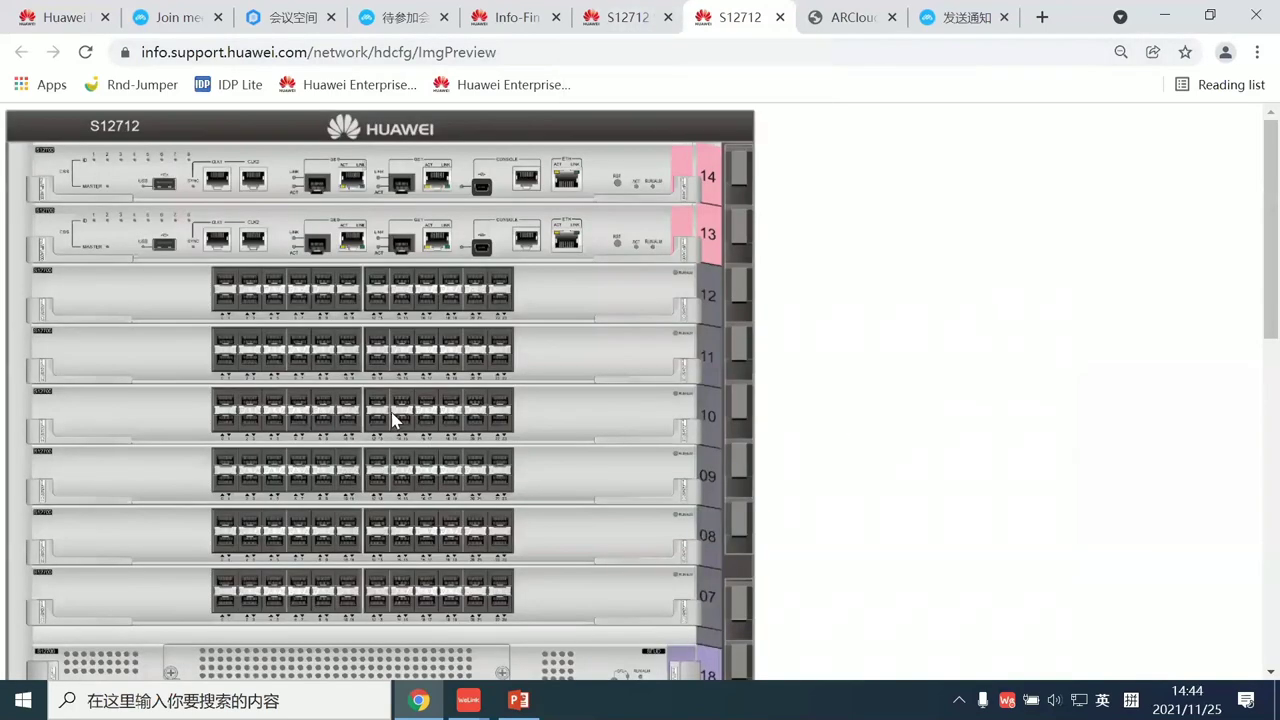
{"action": "scroll", "coordinate": [397, 380], "scroll_direction": "down", "scroll_amount": 5}
{"action": "scroll", "coordinate": [400, 360], "scroll_direction": "down", "scroll_amount": 4}
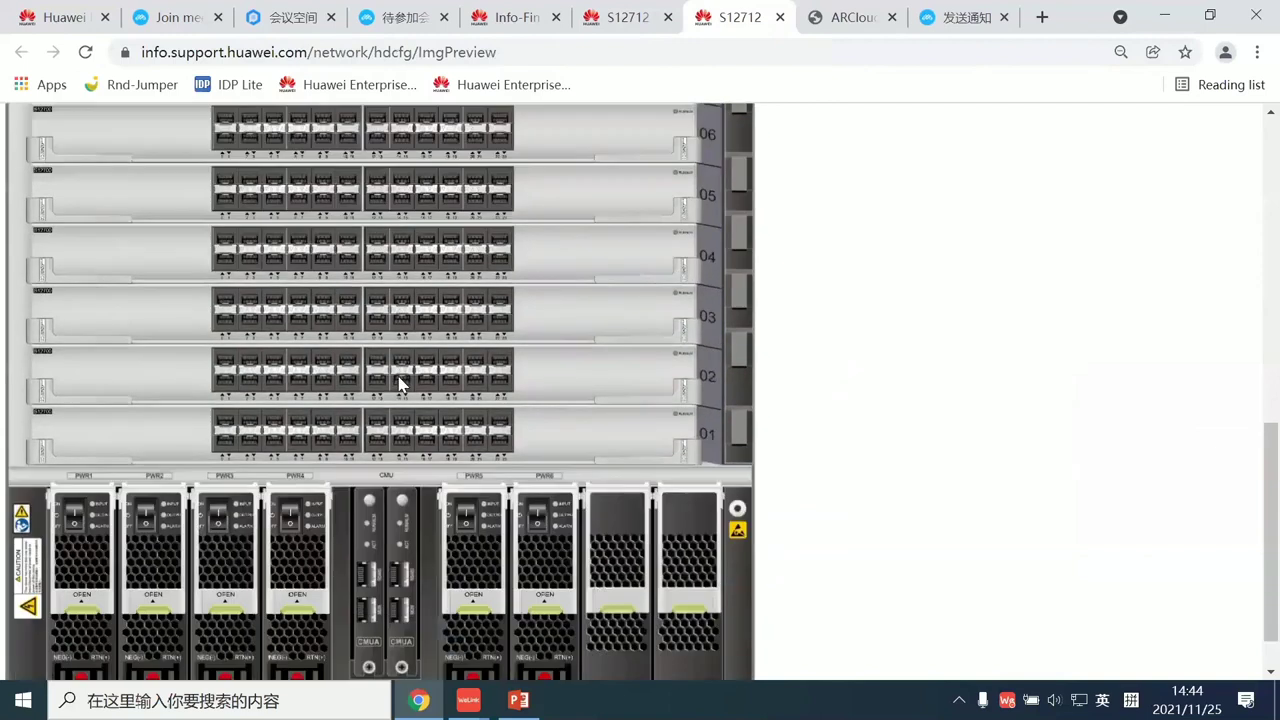
{"action": "scroll", "coordinate": [418, 434], "scroll_direction": "up", "scroll_amount": 2}
{"action": "scroll", "coordinate": [422, 428], "scroll_direction": "up", "scroll_amount": 7}
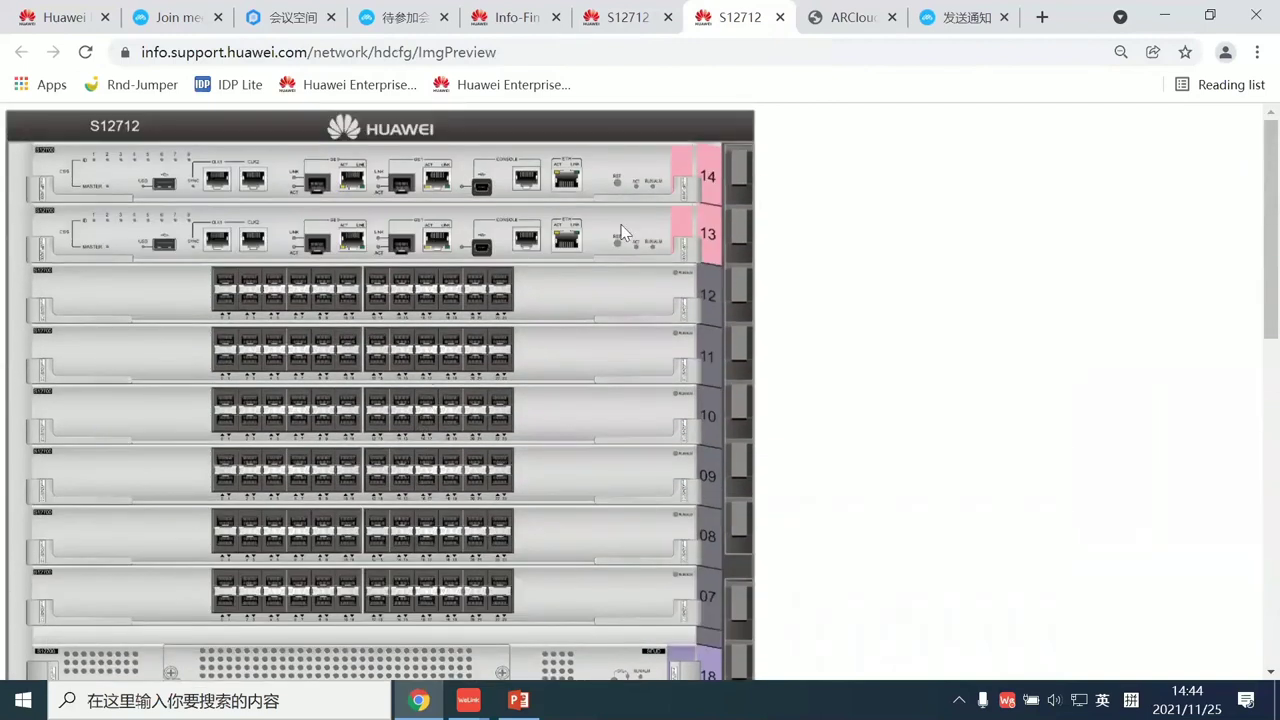
{"action": "left_click", "coordinate": [602, 28]}
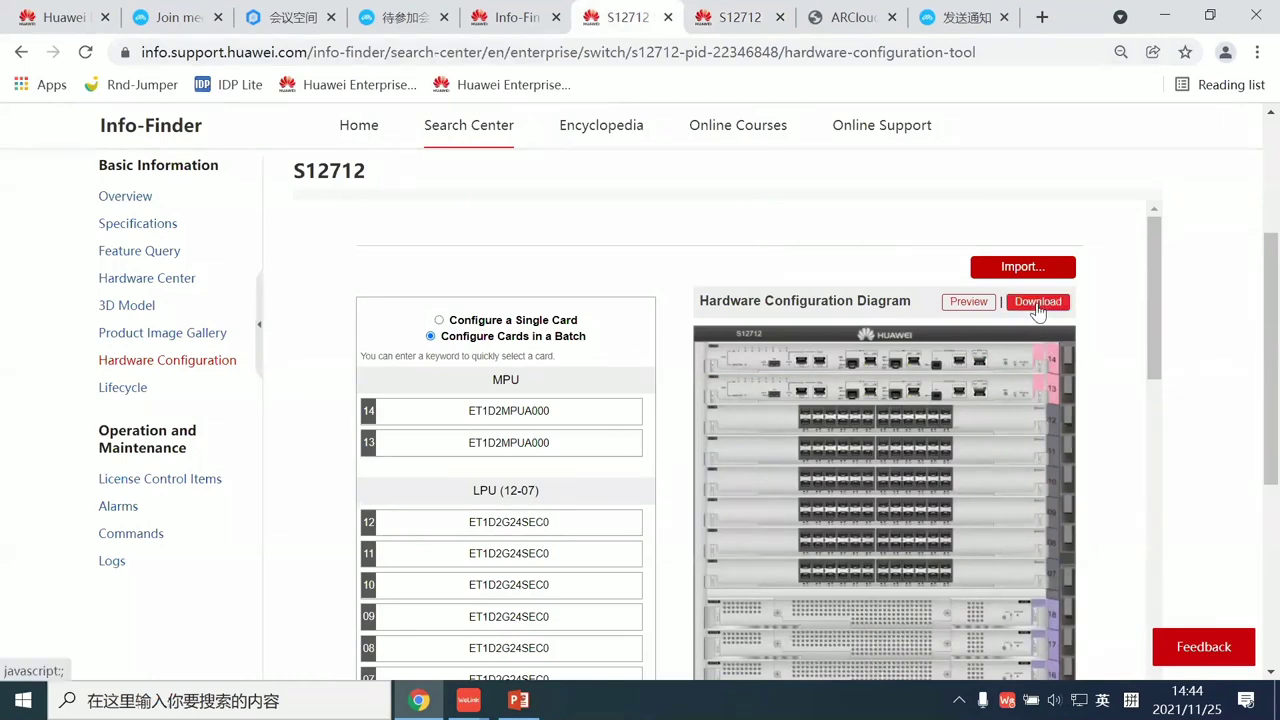
- Calculate the configuration's power consumption, heat dissipation and weight, and export the results
{"action": "scroll", "coordinate": [1002, 336], "scroll_direction": "down", "scroll_amount": 2}
{"action": "scroll", "coordinate": [980, 360], "scroll_direction": "up", "scroll_amount": 2}
{"action": "scroll", "coordinate": [962, 395], "scroll_direction": "down", "scroll_amount": 5}
{"action": "scroll", "coordinate": [962, 395], "scroll_direction": "down", "scroll_amount": 4}
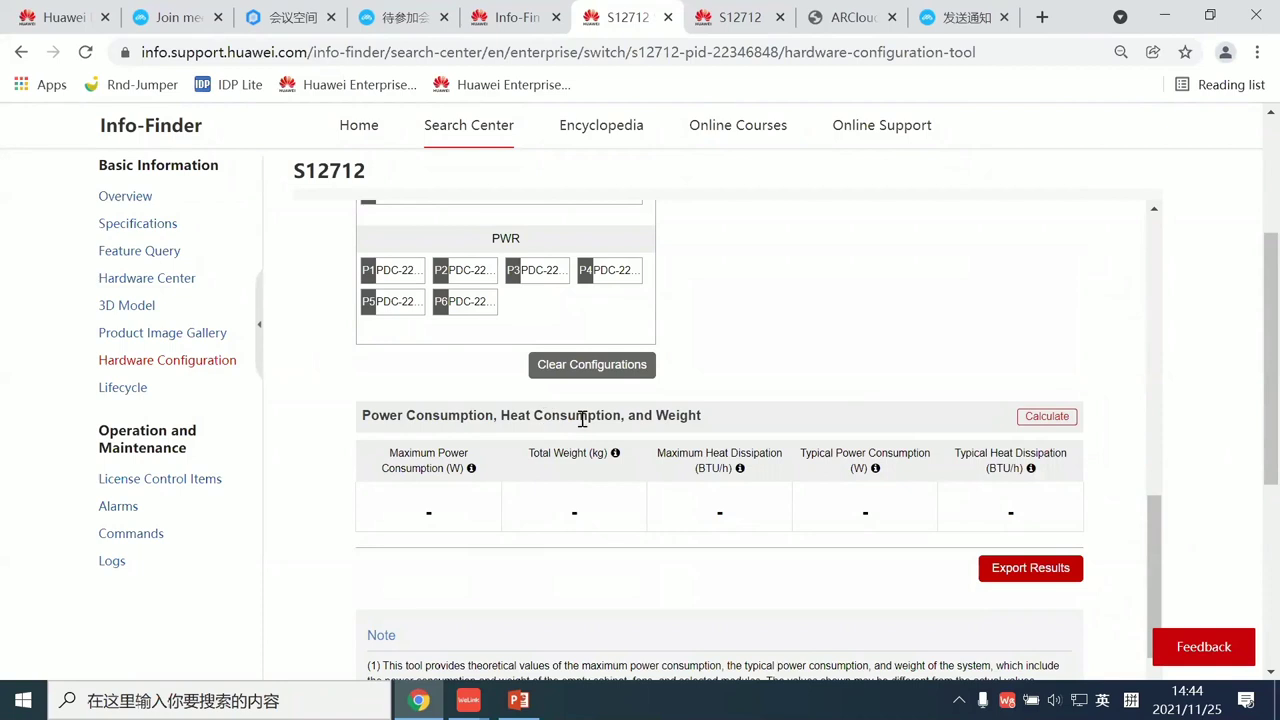
{"action": "left_click", "coordinate": [1047, 420]}
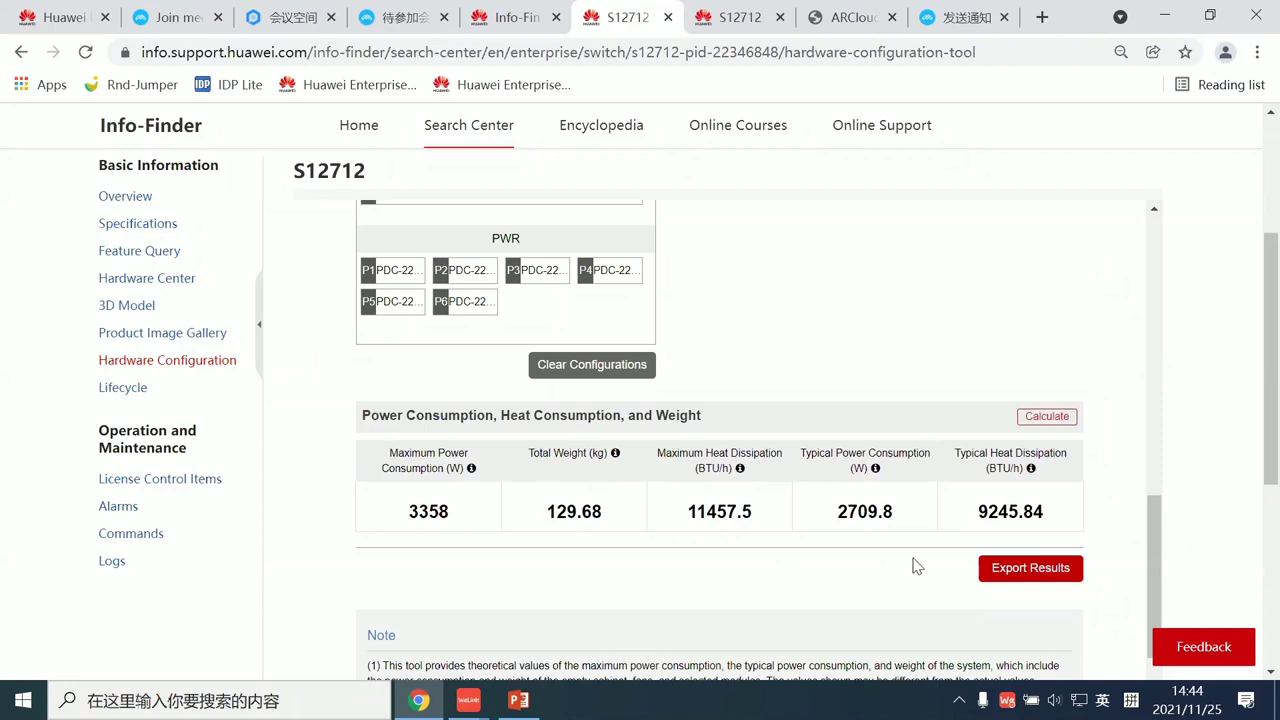
{"action": "left_click", "coordinate": [1041, 576]}
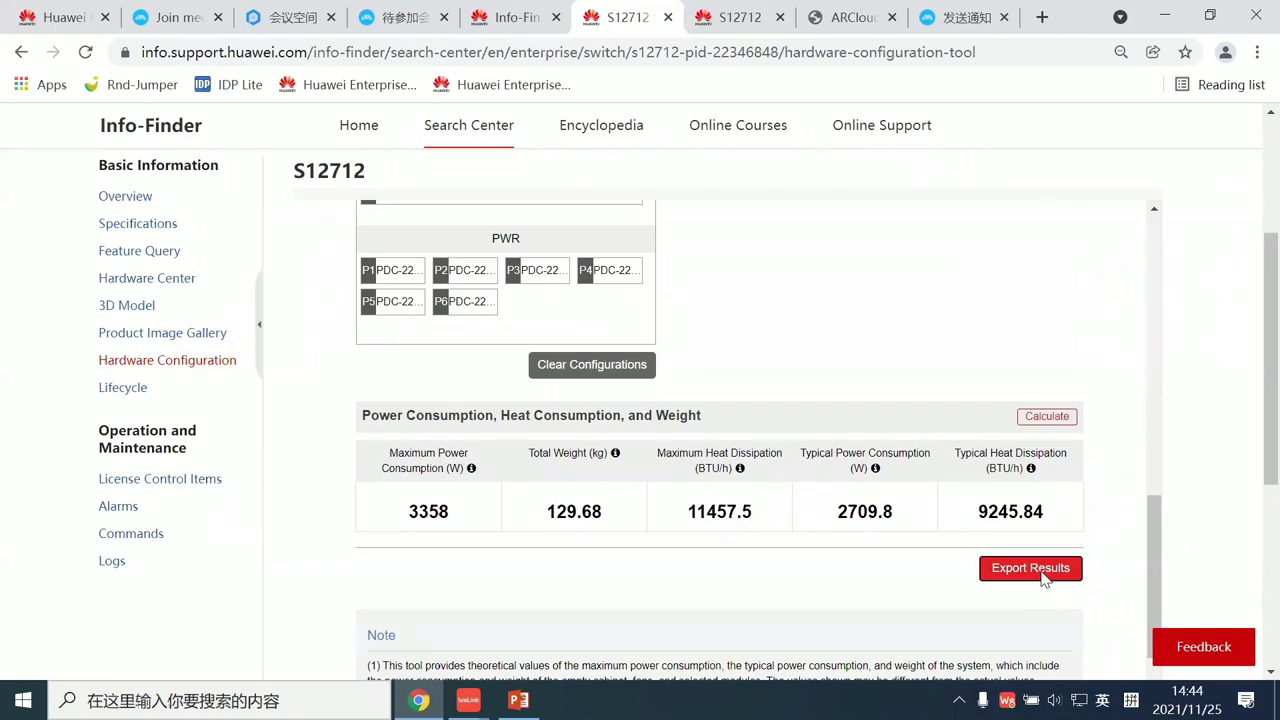
{"action": "left_click", "coordinate": [1039, 558]}
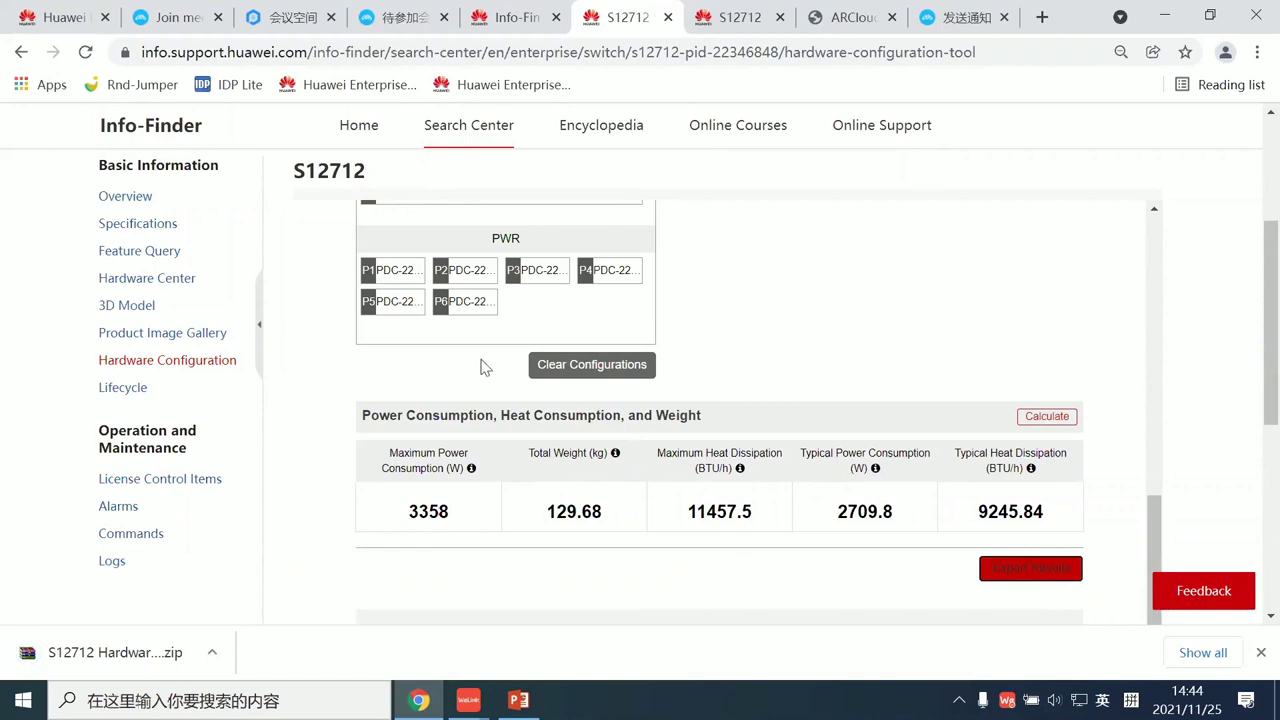
- Open the S12712 Hardware configuration report workbook from the exported ZIP archive
{"action": "scroll", "coordinate": [395, 277], "scroll_direction": "up", "scroll_amount": 1}
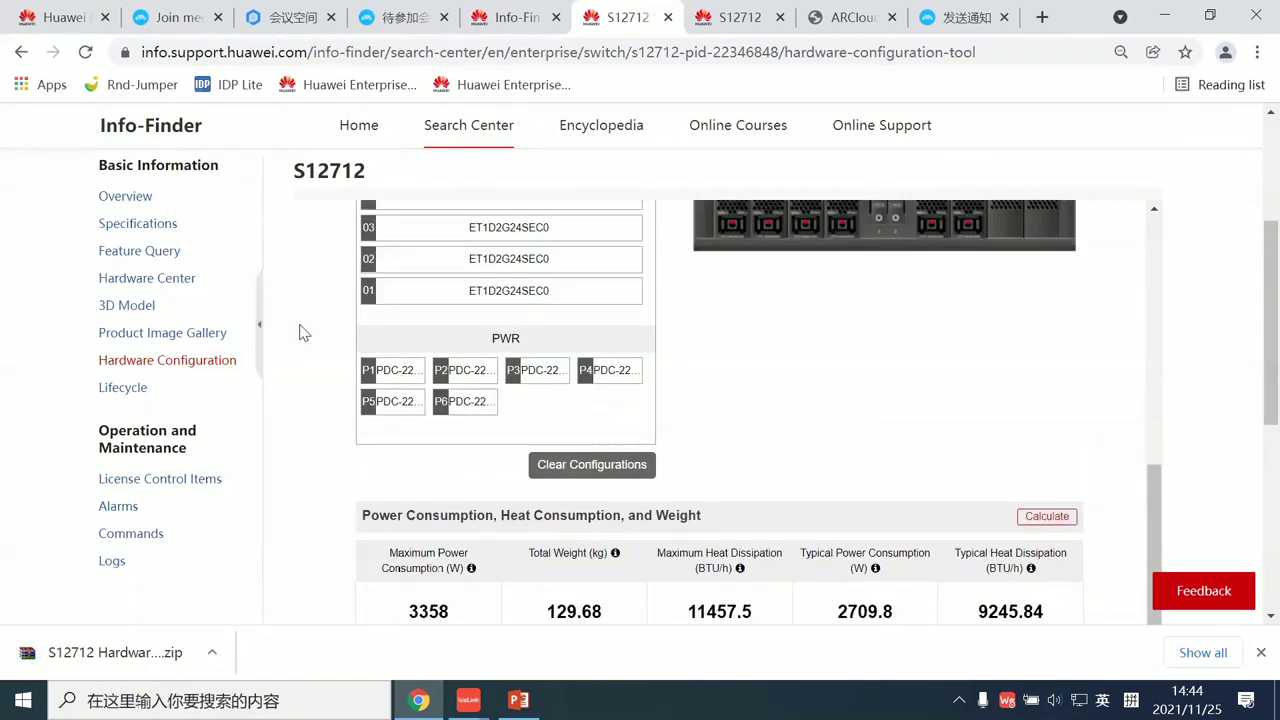
{"action": "scroll", "coordinate": [302, 333], "scroll_direction": "up", "scroll_amount": 3}
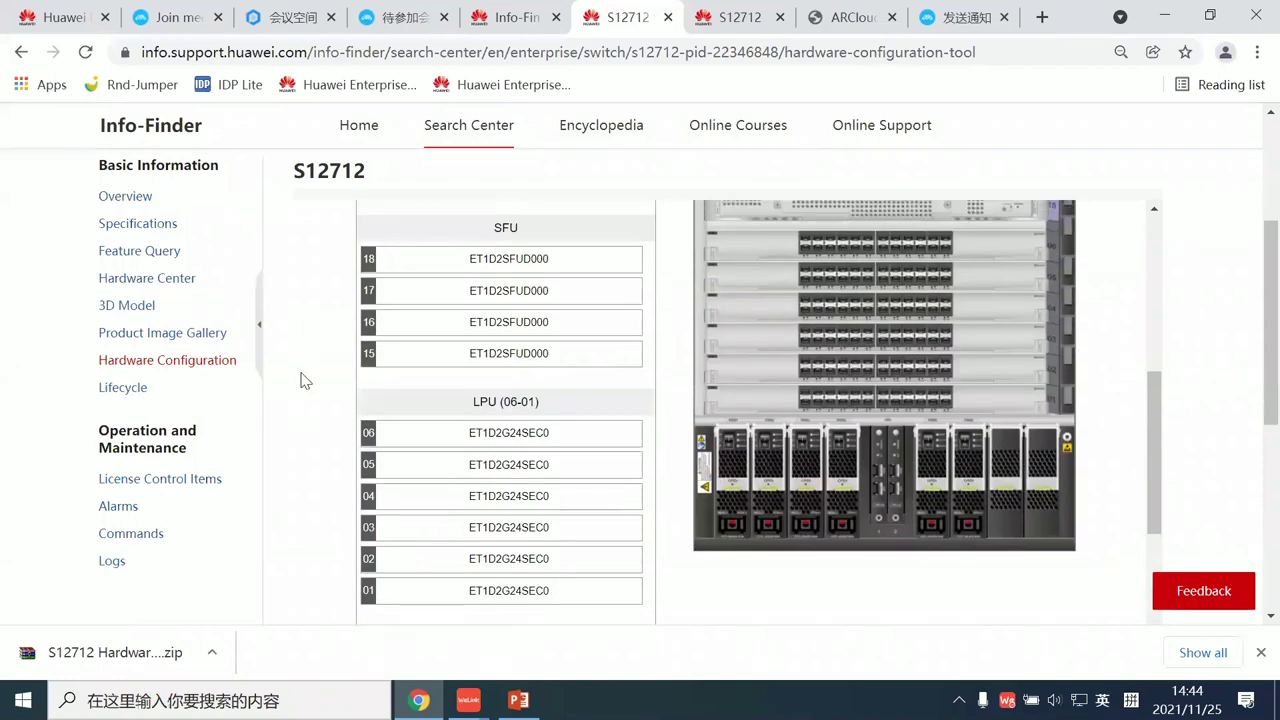
{"action": "left_click", "coordinate": [112, 660]}
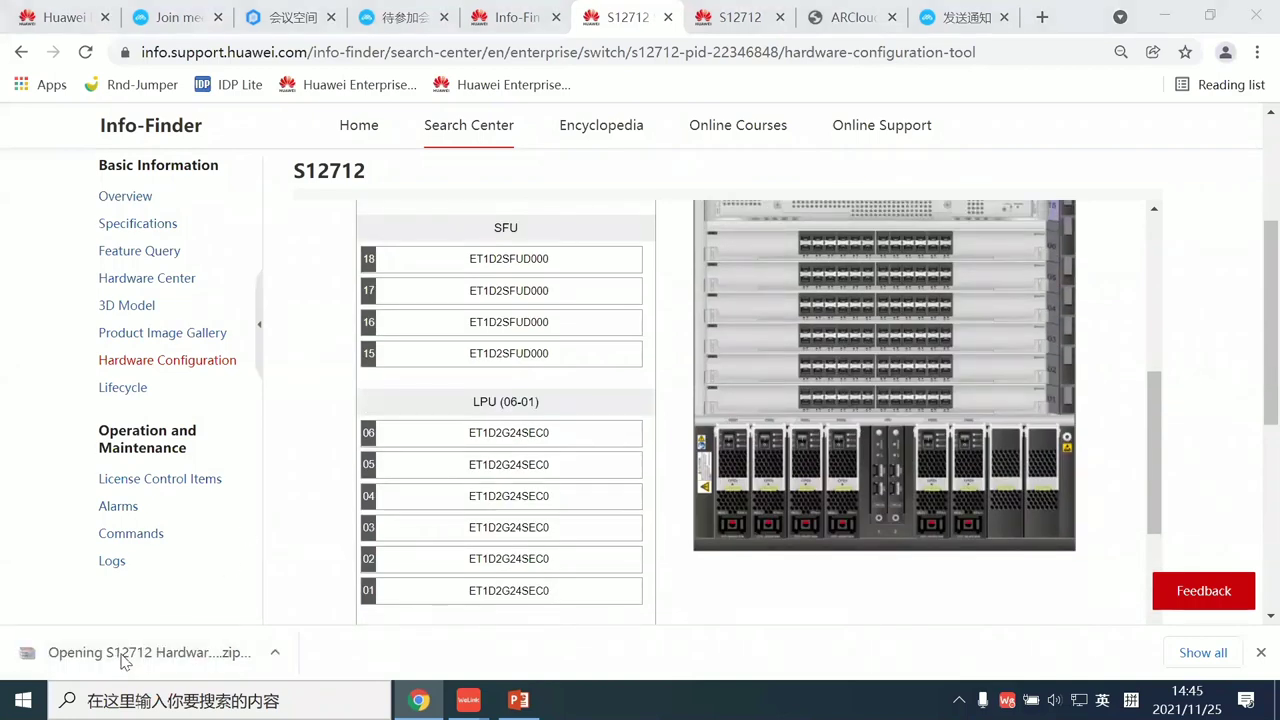
{"action": "double_click", "coordinate": [230, 290]}
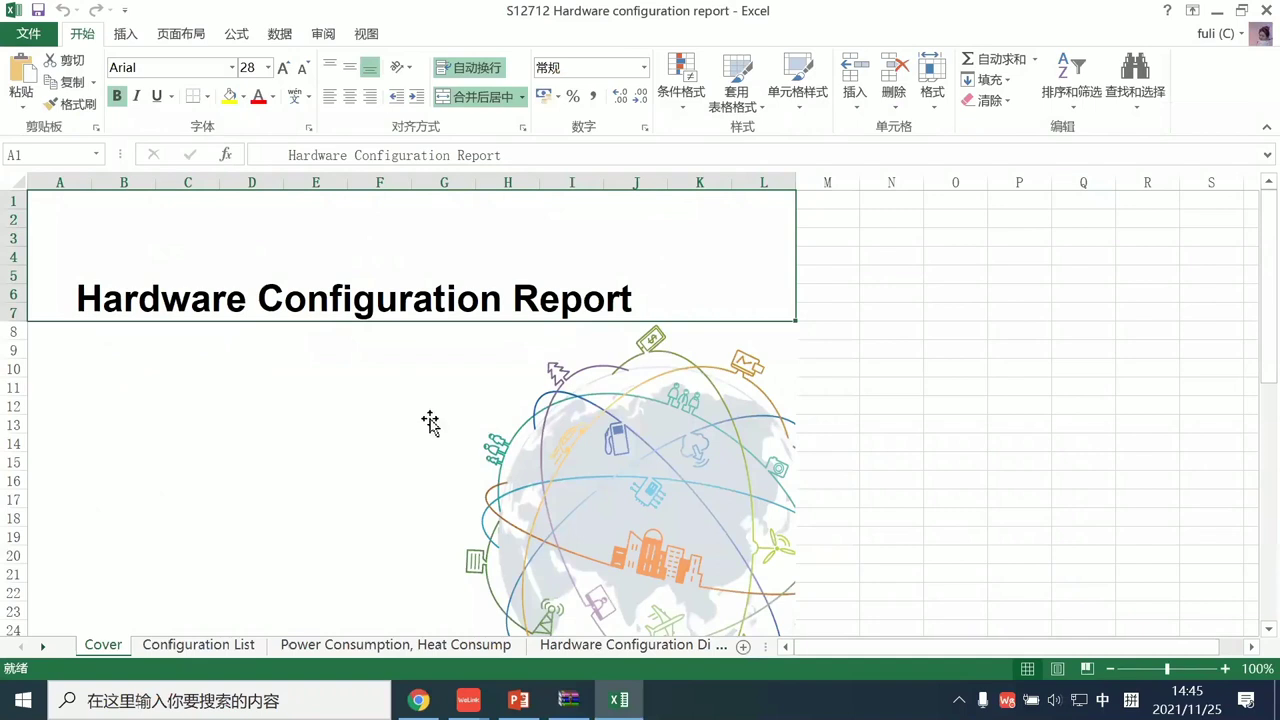
- Examine the report's Configuration List, power and heat consumption, and Hardware Configuration Diagram sheets, and close the workbook and archive
{"action": "left_click", "coordinate": [200, 648]}
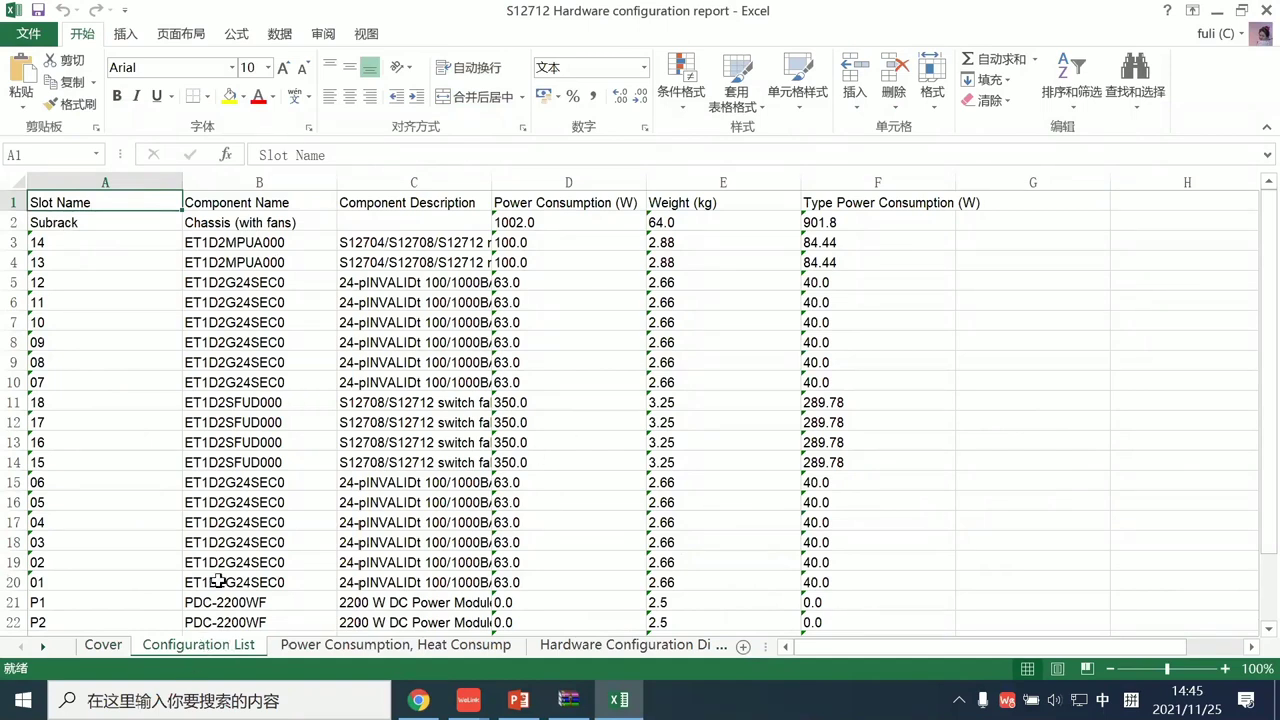
{"action": "left_click", "coordinate": [363, 647]}
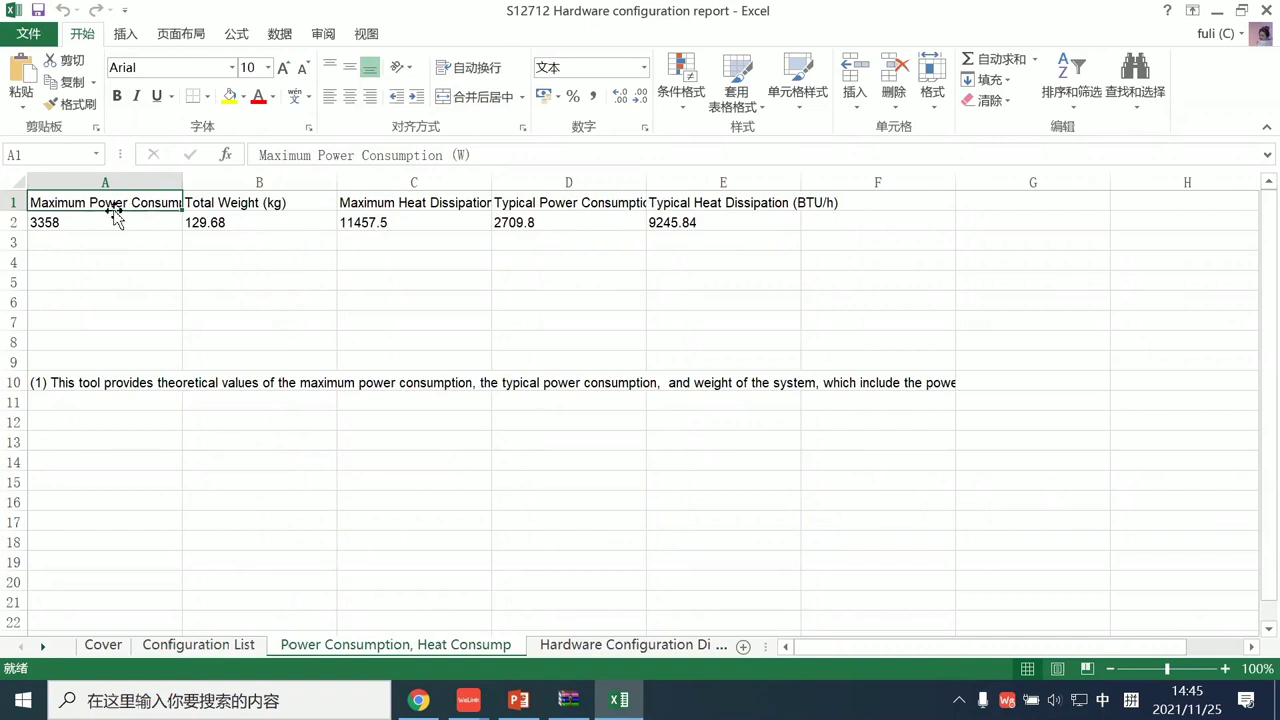
{"action": "left_click", "coordinate": [630, 645]}
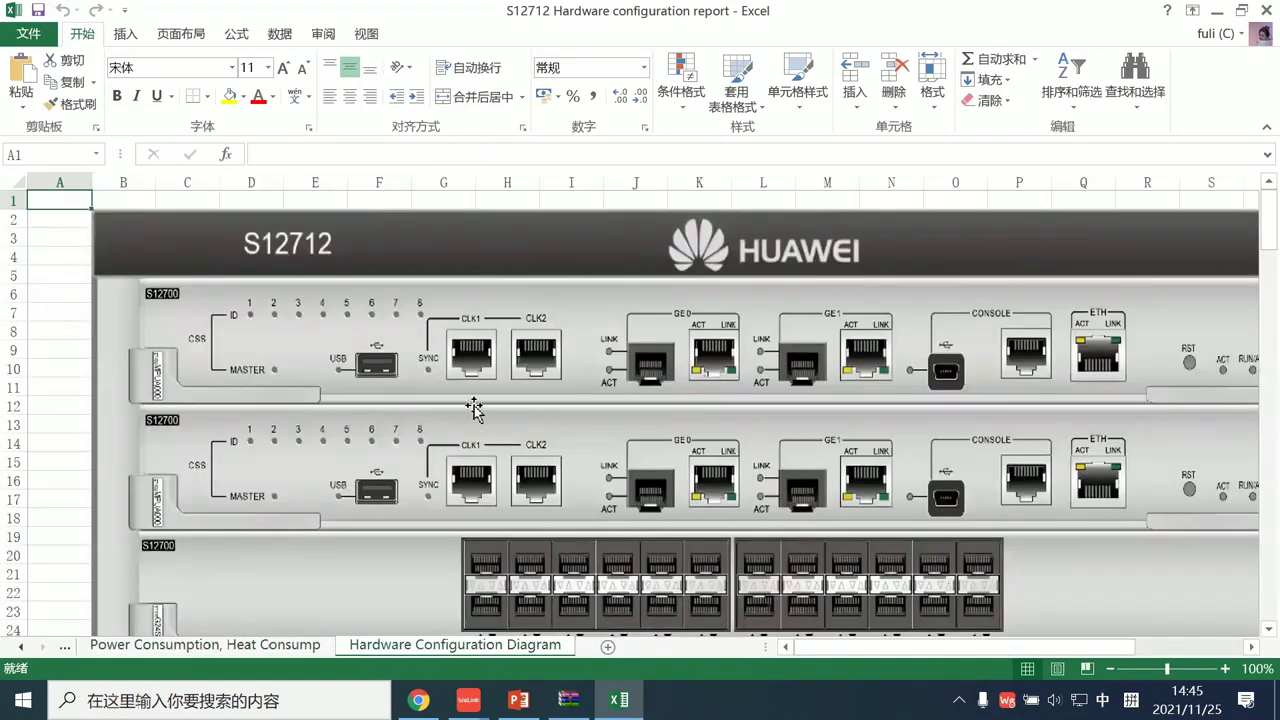
{"action": "scroll", "coordinate": [660, 428], "scroll_direction": "down", "scroll_amount": 20}
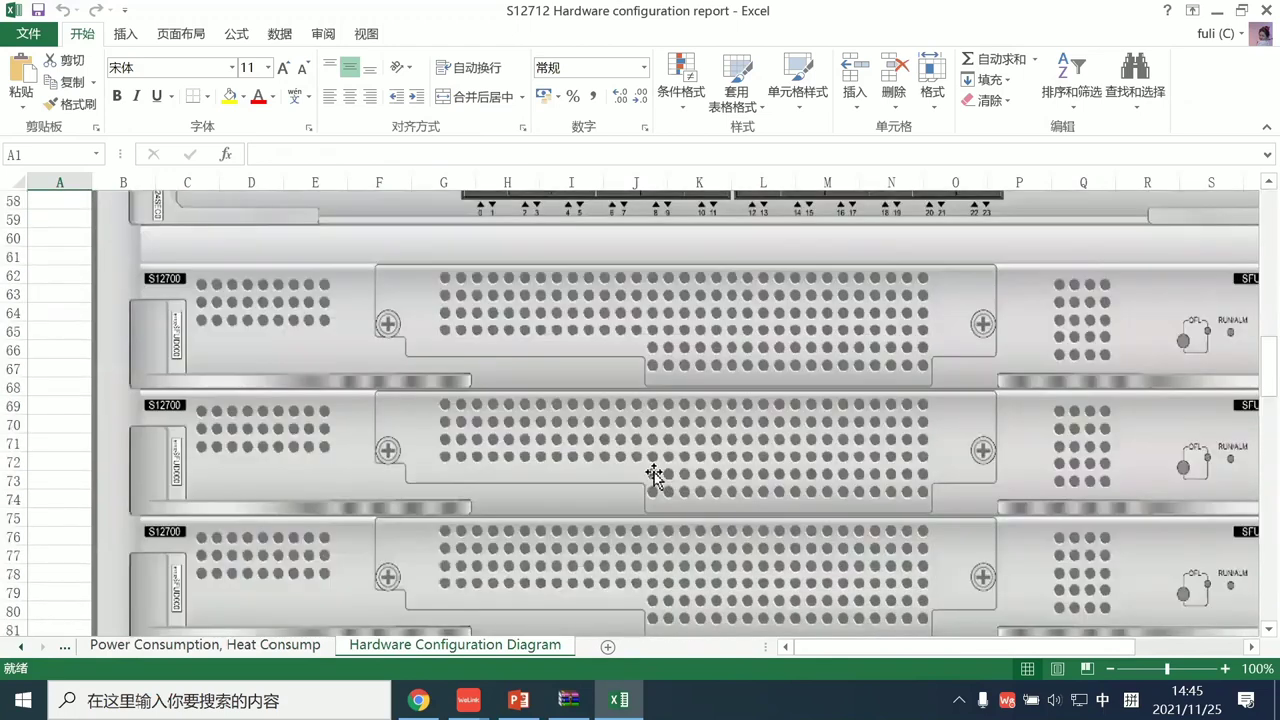
{"action": "scroll", "coordinate": [652, 475], "scroll_direction": "down", "scroll_amount": 11}
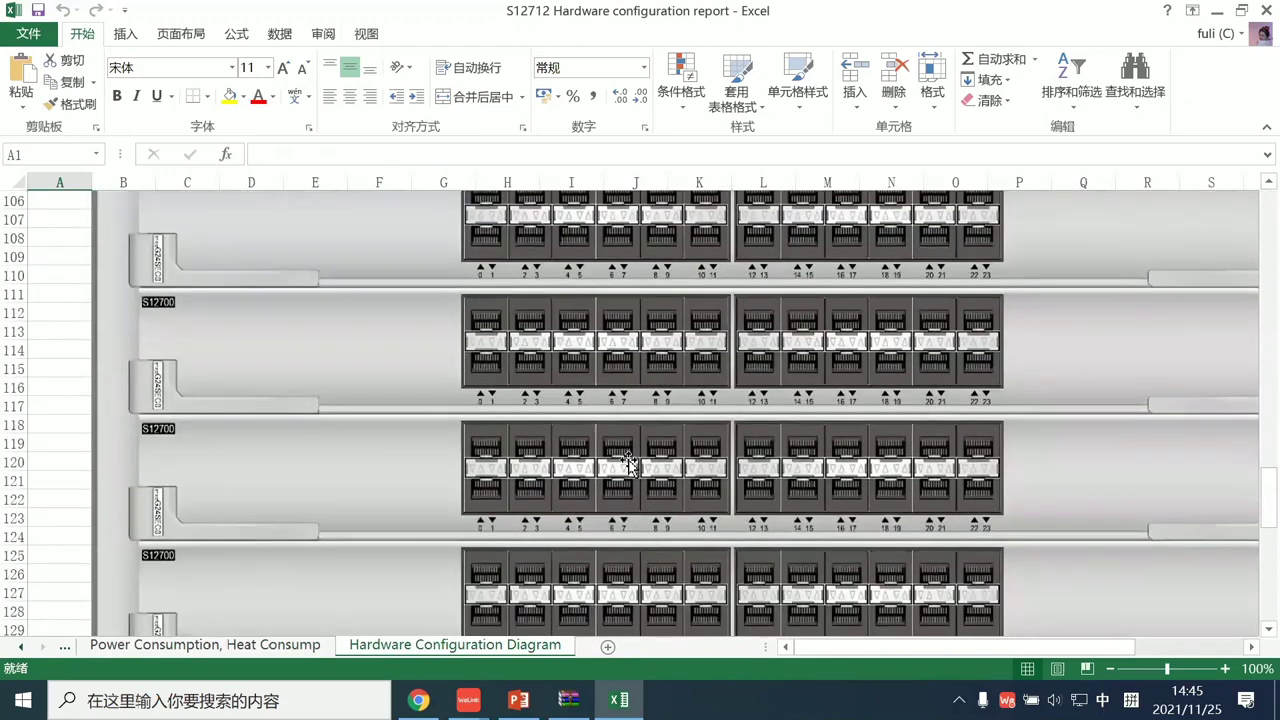
{"action": "left_click", "coordinate": [1265, 10]}
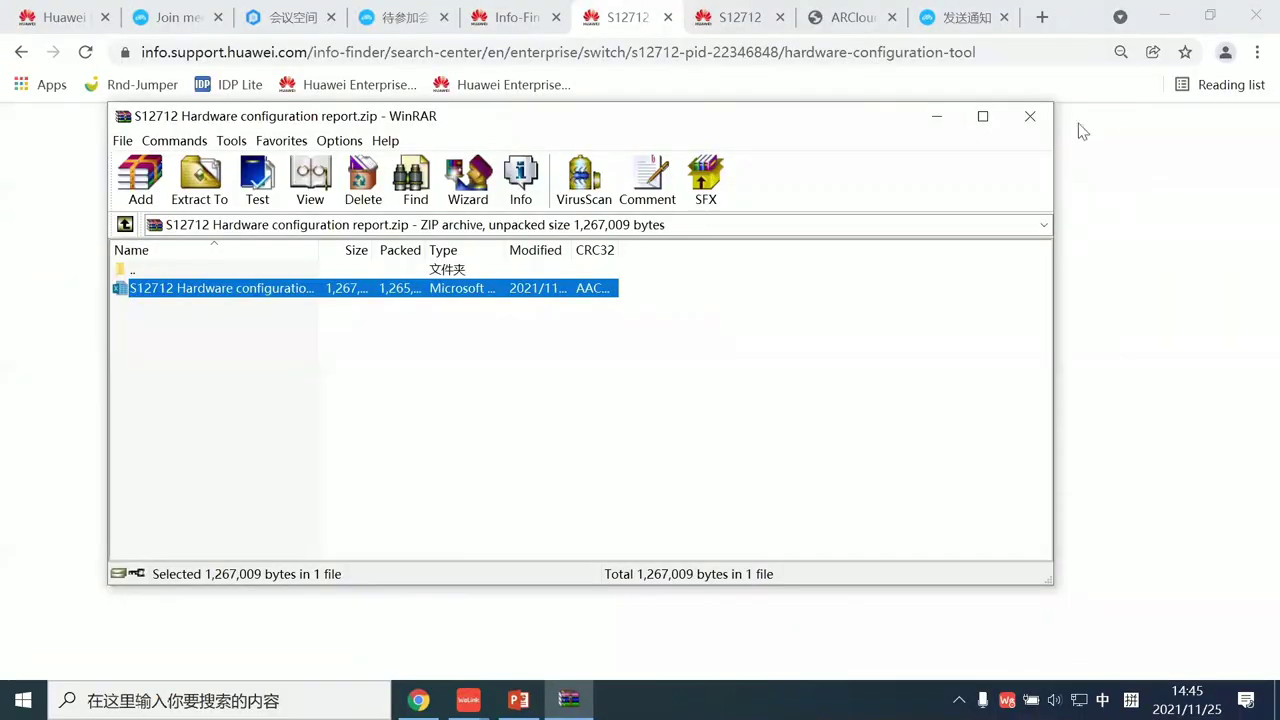
{"action": "left_click", "coordinate": [1030, 117]}
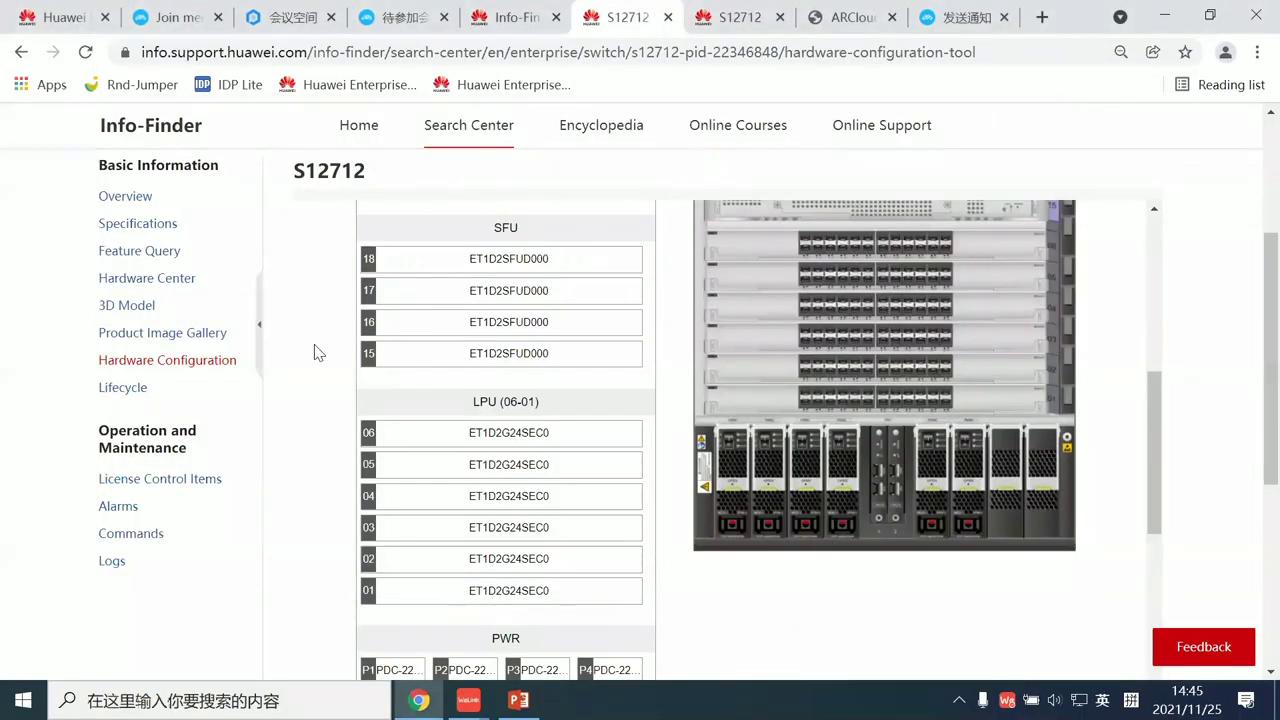
- View the S12712 Lifecycle dates and the Alarms list for S12700 V200R021C00
{"action": "left_click", "coordinate": [116, 393]}
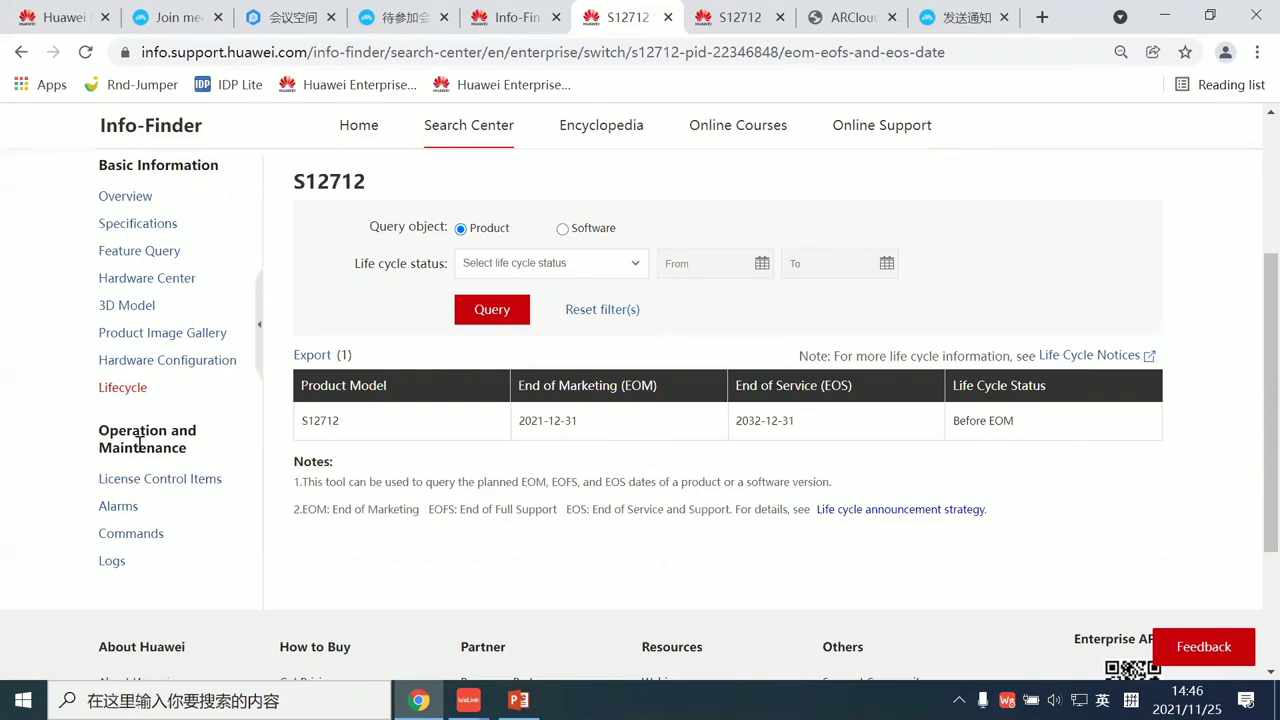
{"action": "left_click", "coordinate": [120, 508]}
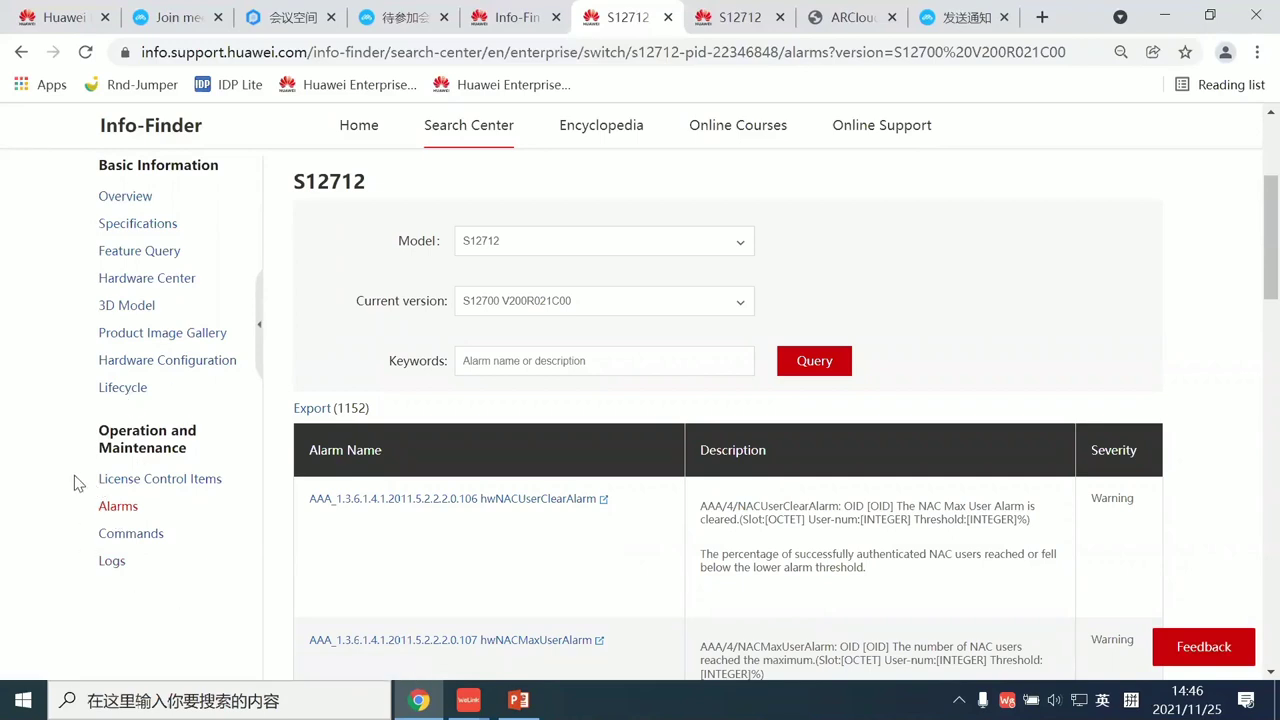
- Open the S12712 Commands page for S12700 V200R021C00 and examine the query filters and the command formats and descriptions
{"action": "left_click", "coordinate": [155, 540]}
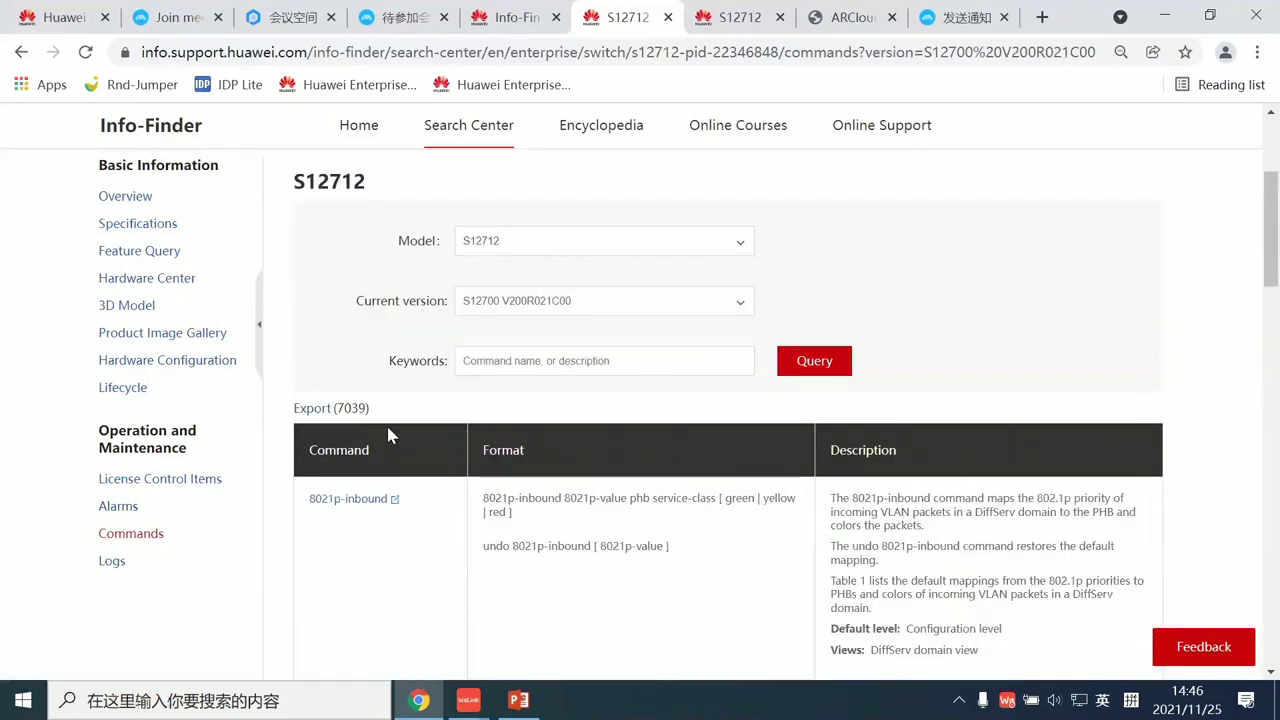
{"action": "scroll", "coordinate": [394, 430], "scroll_direction": "down", "scroll_amount": 1}
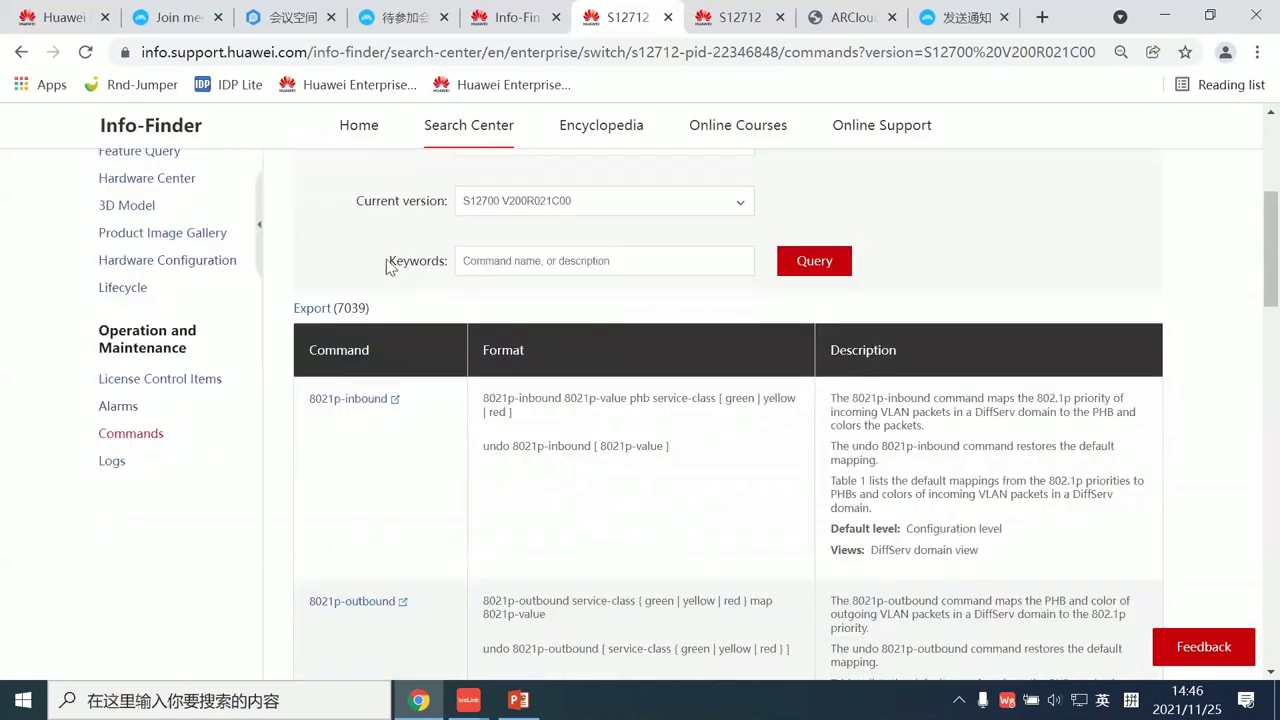
{"action": "scroll", "coordinate": [330, 380], "scroll_direction": "up", "scroll_amount": 3}
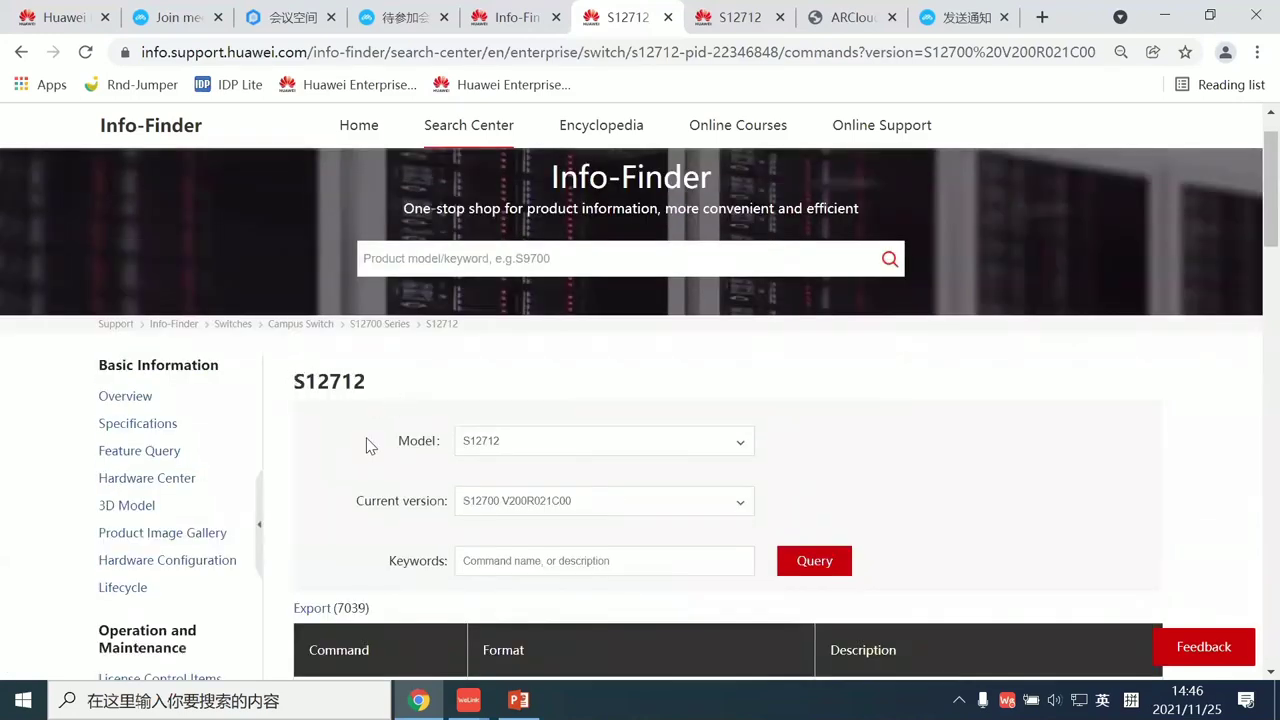
{"action": "scroll", "coordinate": [366, 443], "scroll_direction": "down", "scroll_amount": 3}
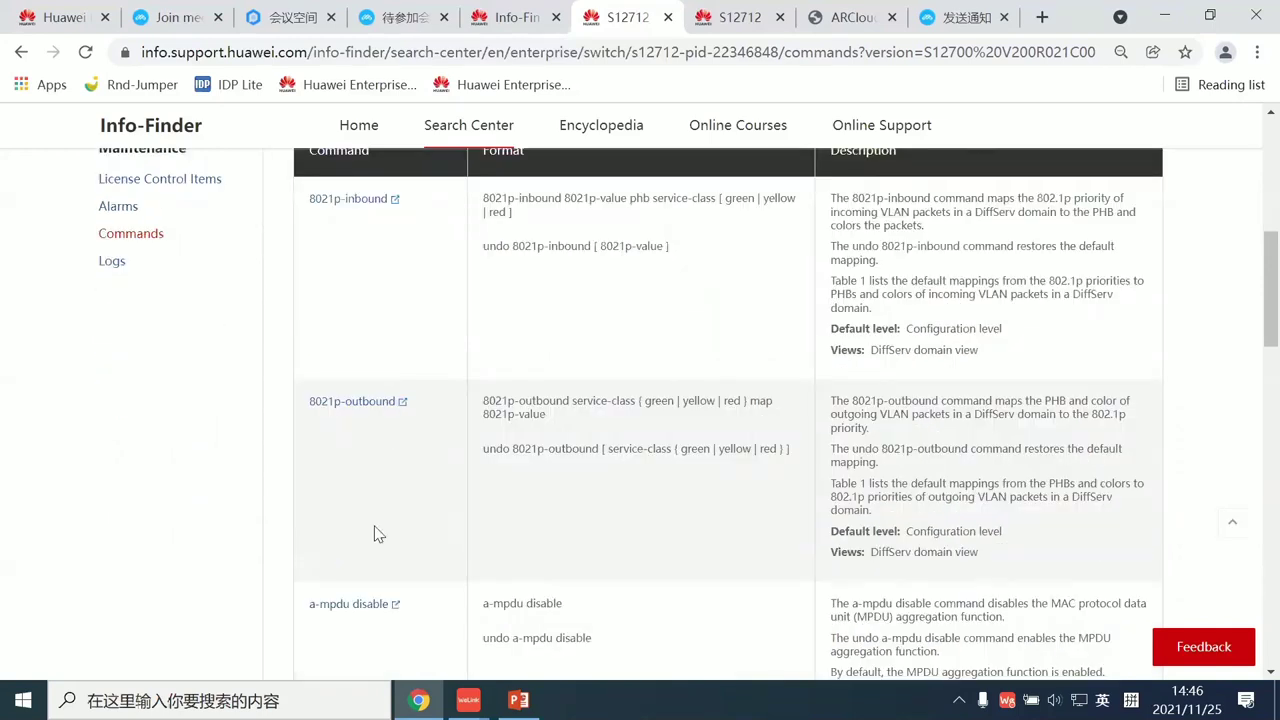
{"action": "scroll", "coordinate": [380, 530], "scroll_direction": "down", "scroll_amount": 1}
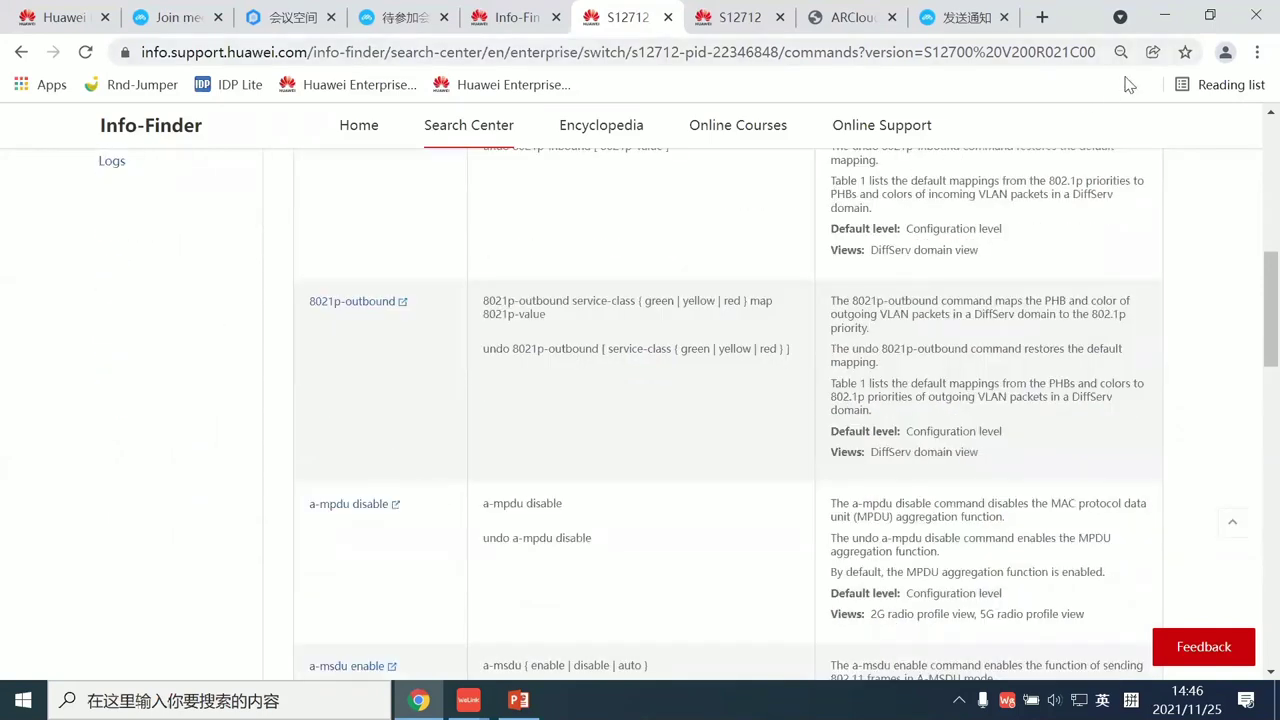
{"action": "scroll", "coordinate": [1005, 398], "scroll_direction": "up", "scroll_amount": 1}
{"action": "scroll", "coordinate": [1005, 398], "scroll_direction": "up", "scroll_amount": 10}
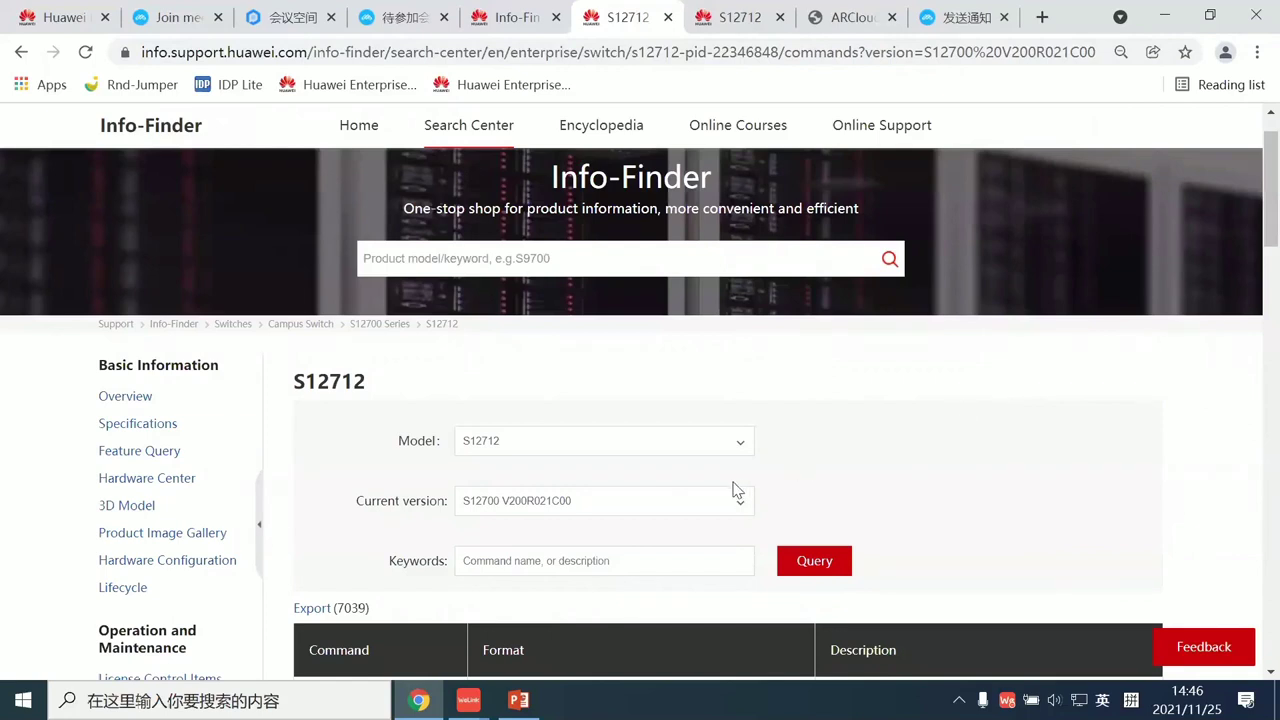
{"action": "scroll", "coordinate": [837, 460], "scroll_direction": "down", "scroll_amount": 2}
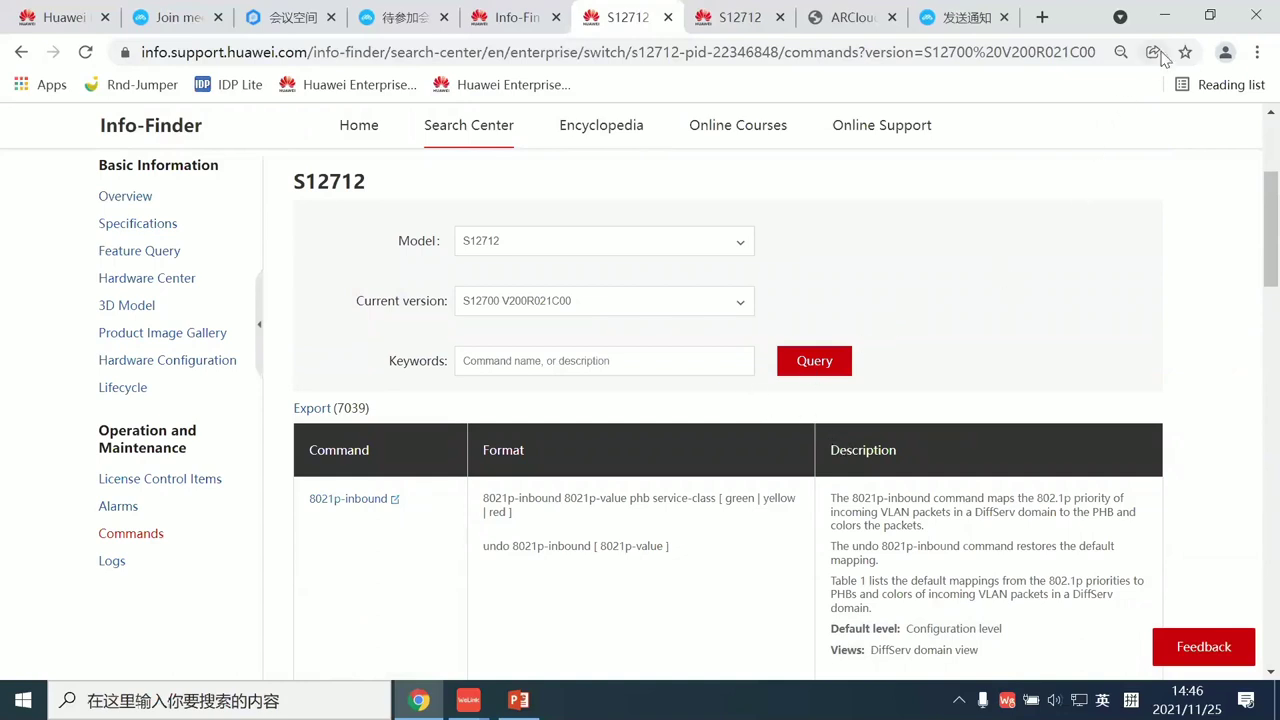
{"action": "left_click", "coordinate": [1165, 20]}
- Go to the enterprise Technical Support home page and look over its Tools entry and Product Support section
{"action": "scroll", "coordinate": [610, 270], "scroll_direction": "up", "scroll_amount": 3}
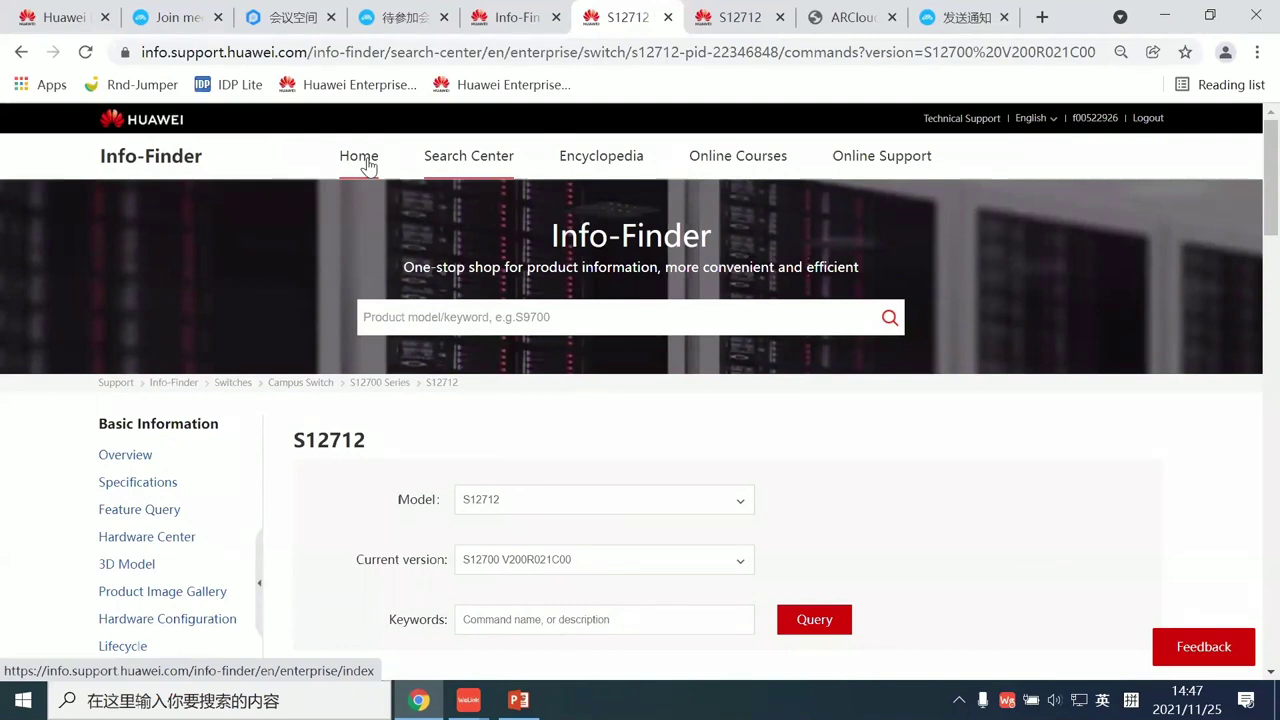
{"action": "left_click", "coordinate": [115, 384]}
{"action": "scroll", "coordinate": [557, 454], "scroll_direction": "down", "scroll_amount": 3}
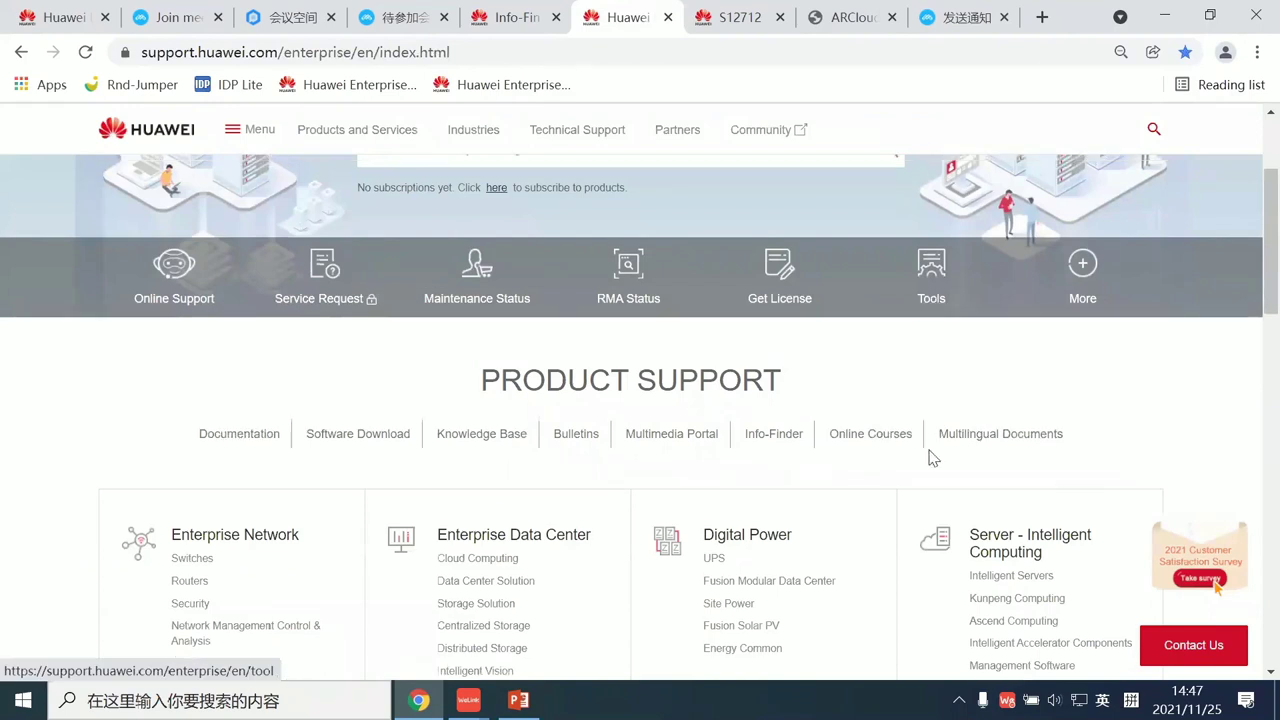
{"action": "scroll", "coordinate": [930, 430], "scroll_direction": "up", "scroll_amount": 1}
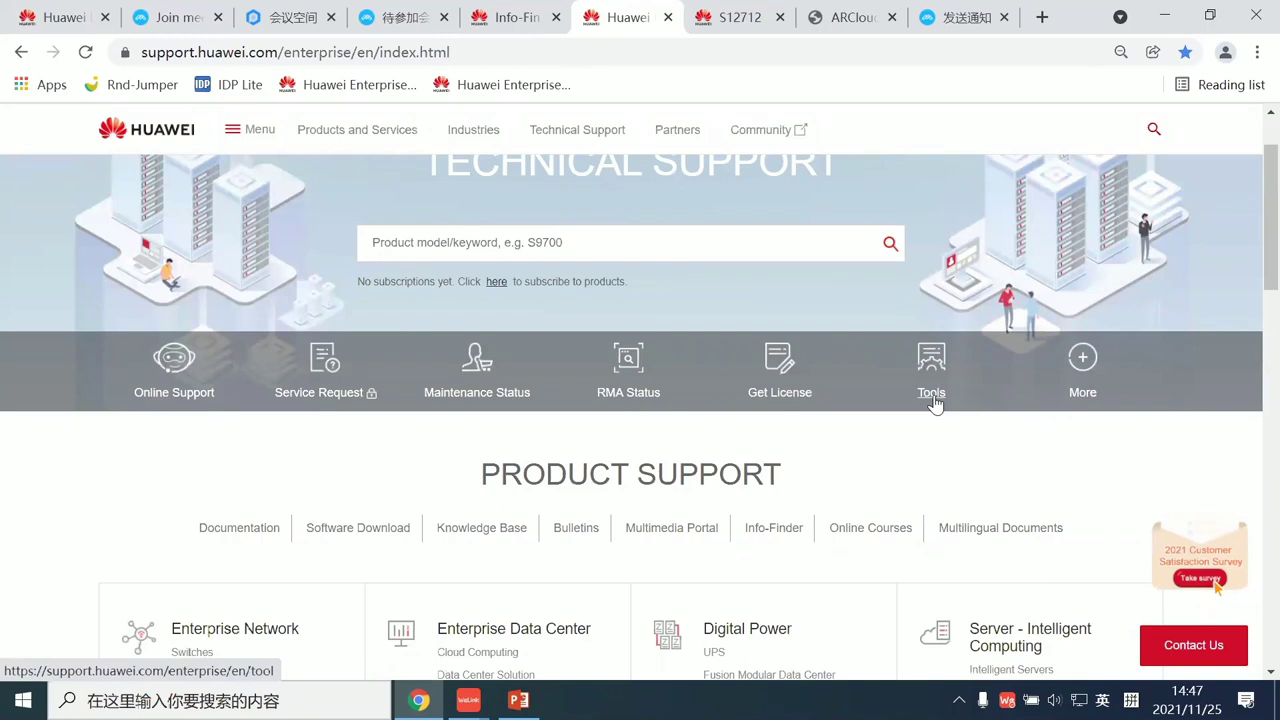
- Open the Tools page, look over its product categories, and view the Digital Power tools
{"action": "left_click", "coordinate": [934, 396]}
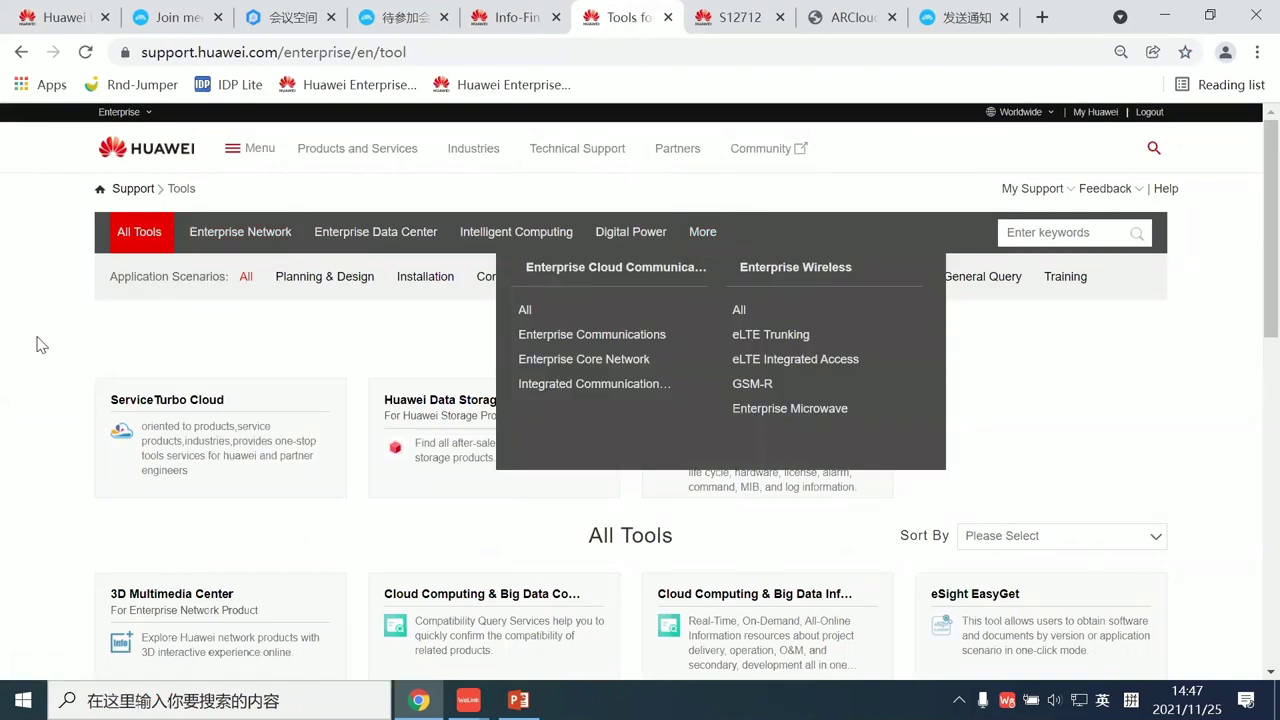
{"action": "mouse_move", "coordinate": [245, 230]}
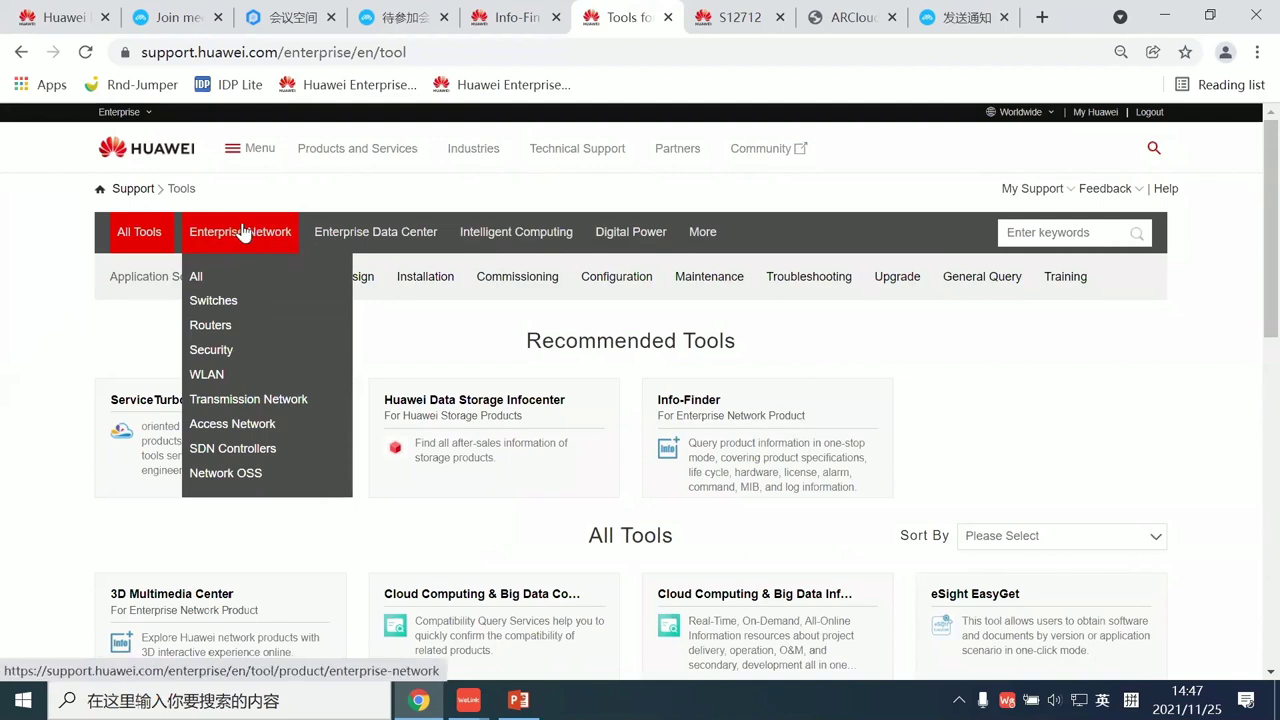
{"action": "mouse_move", "coordinate": [555, 248]}
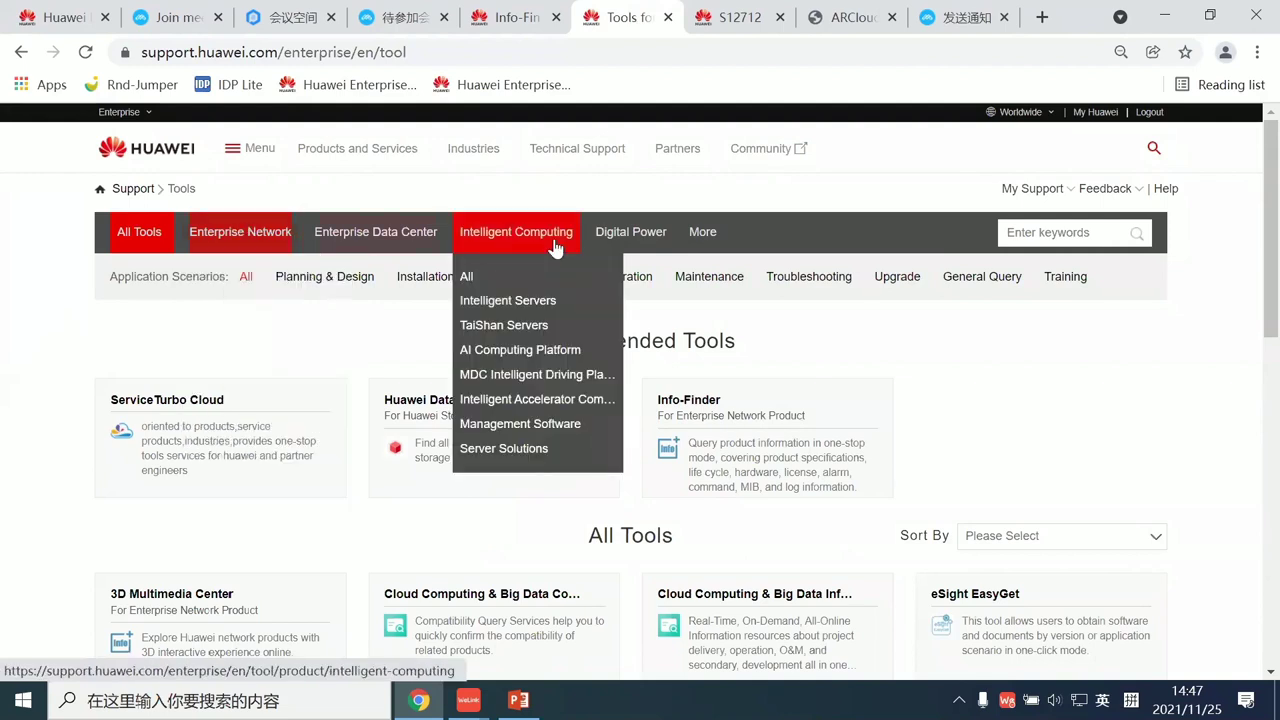
{"action": "left_click", "coordinate": [628, 240]}
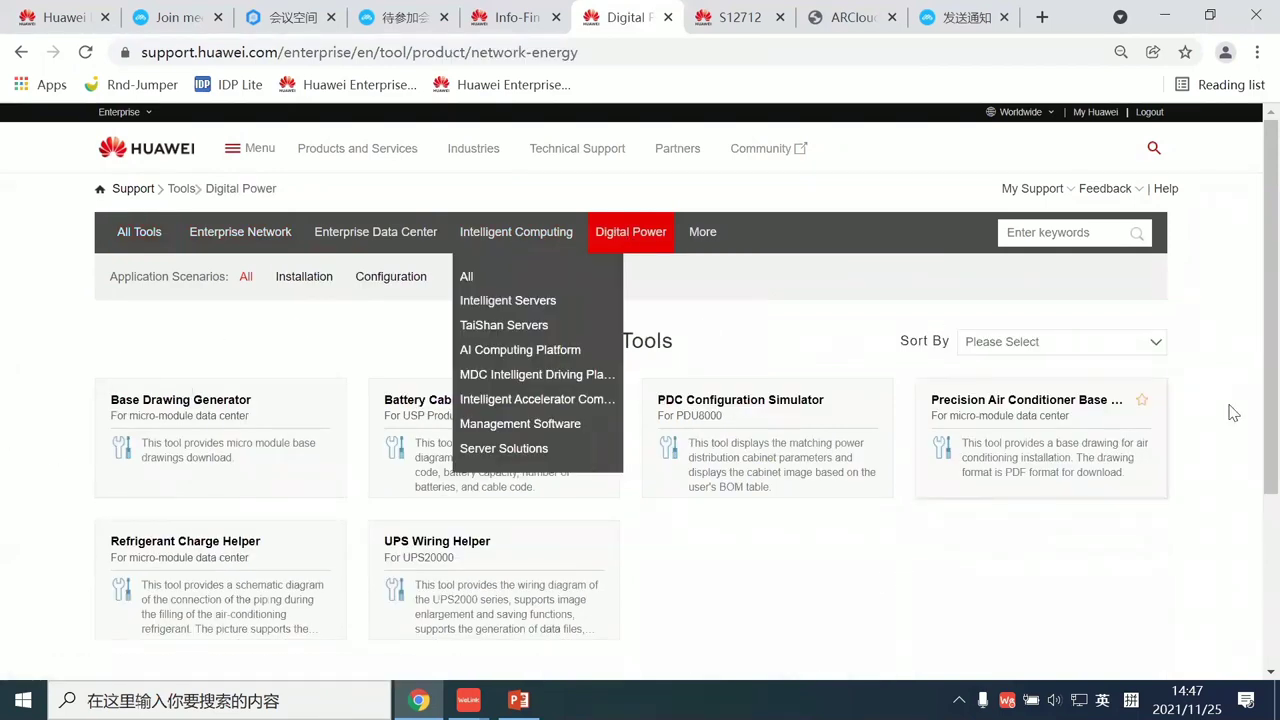
{"action": "scroll", "coordinate": [884, 581], "scroll_direction": "down", "scroll_amount": 2}
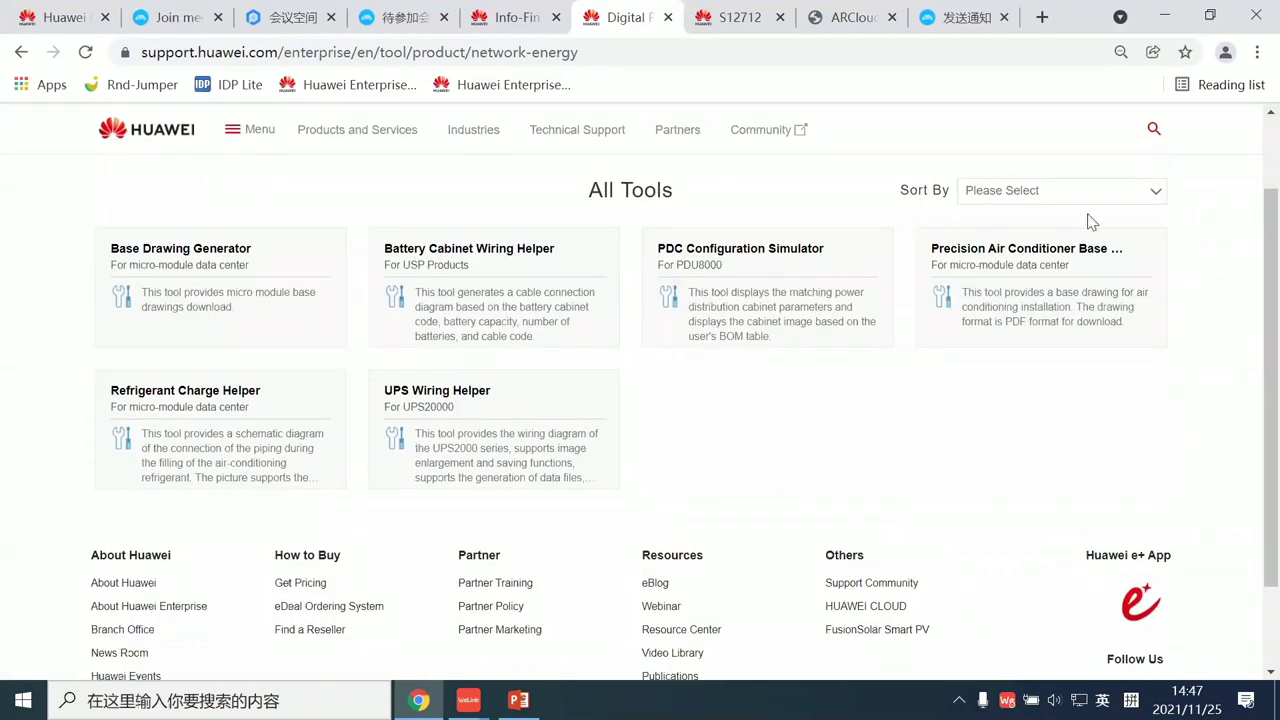
{"action": "scroll", "coordinate": [731, 471], "scroll_direction": "up", "scroll_amount": 2}
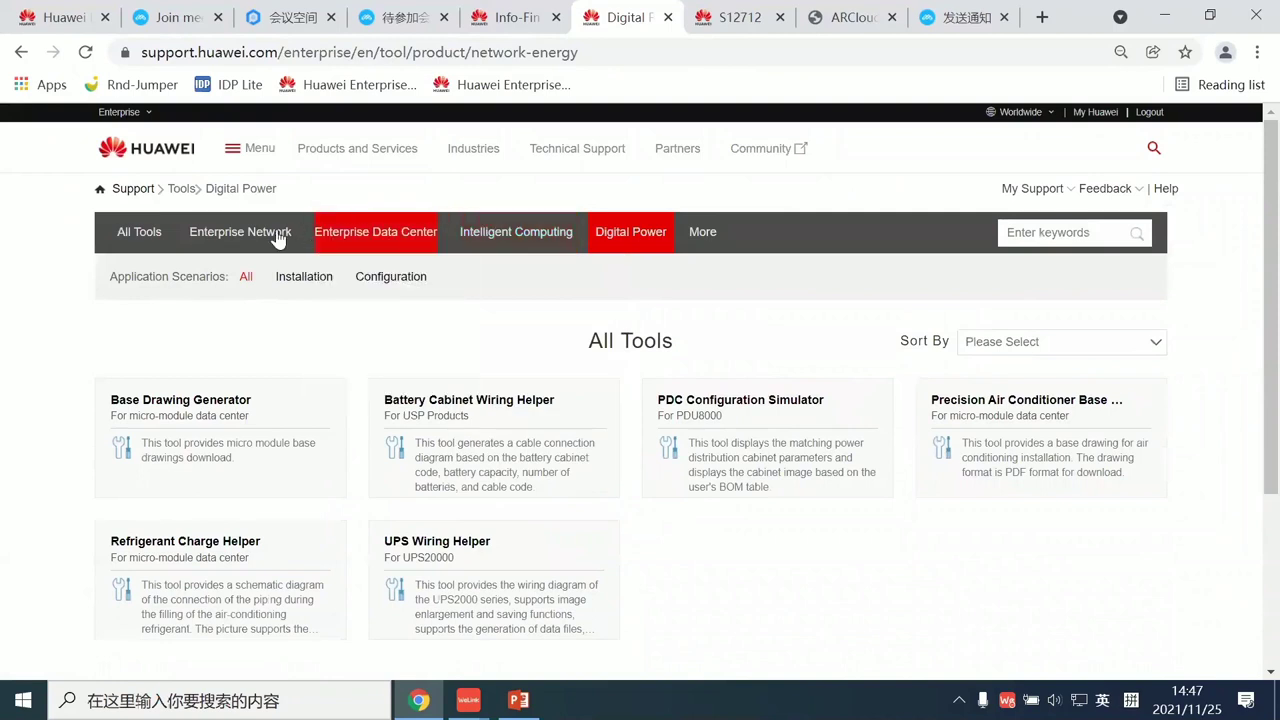
- Show the Enterprise Network tools and sort them by Popularity
{"action": "left_click", "coordinate": [265, 240]}
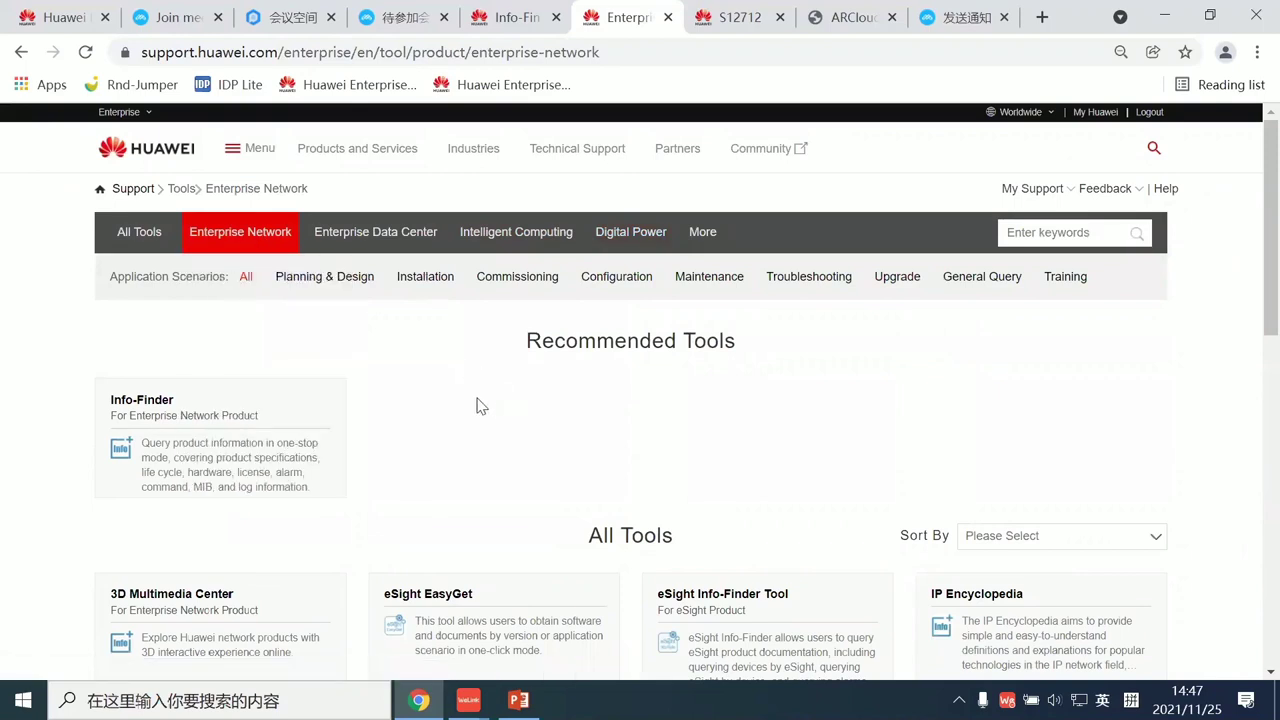
{"action": "left_click", "coordinate": [1157, 537]}
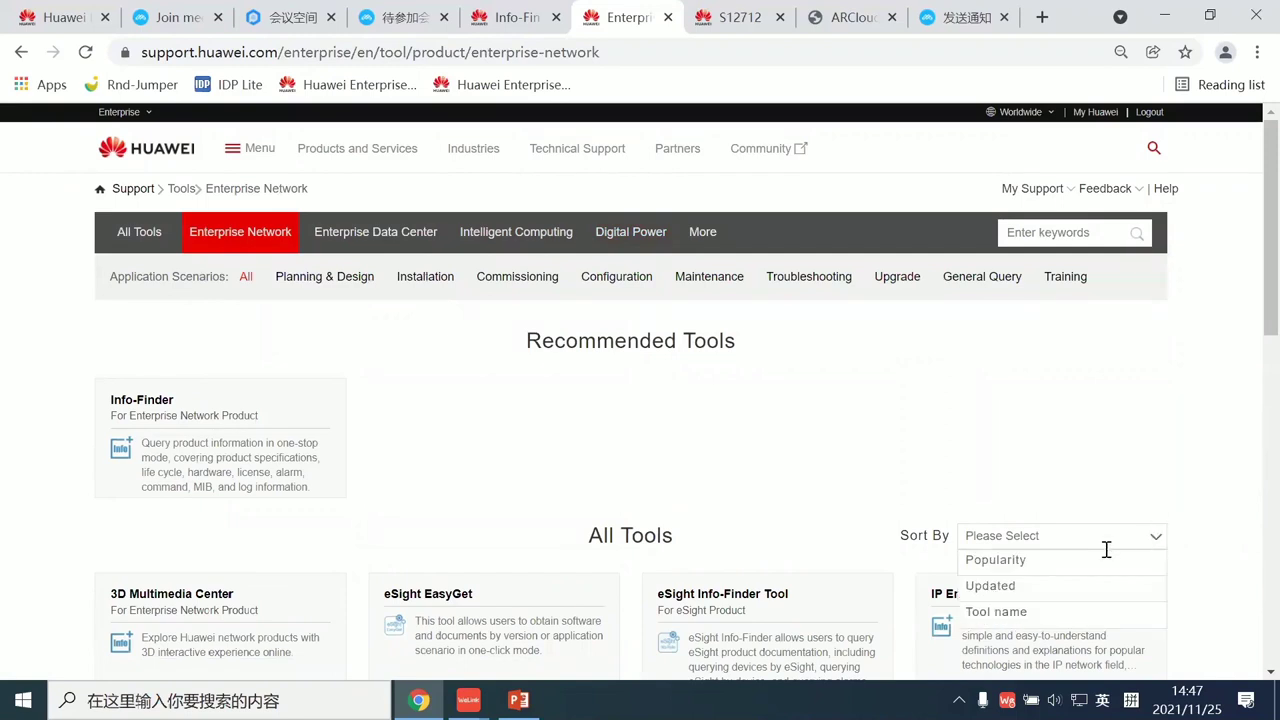
{"action": "left_click", "coordinate": [1043, 565]}
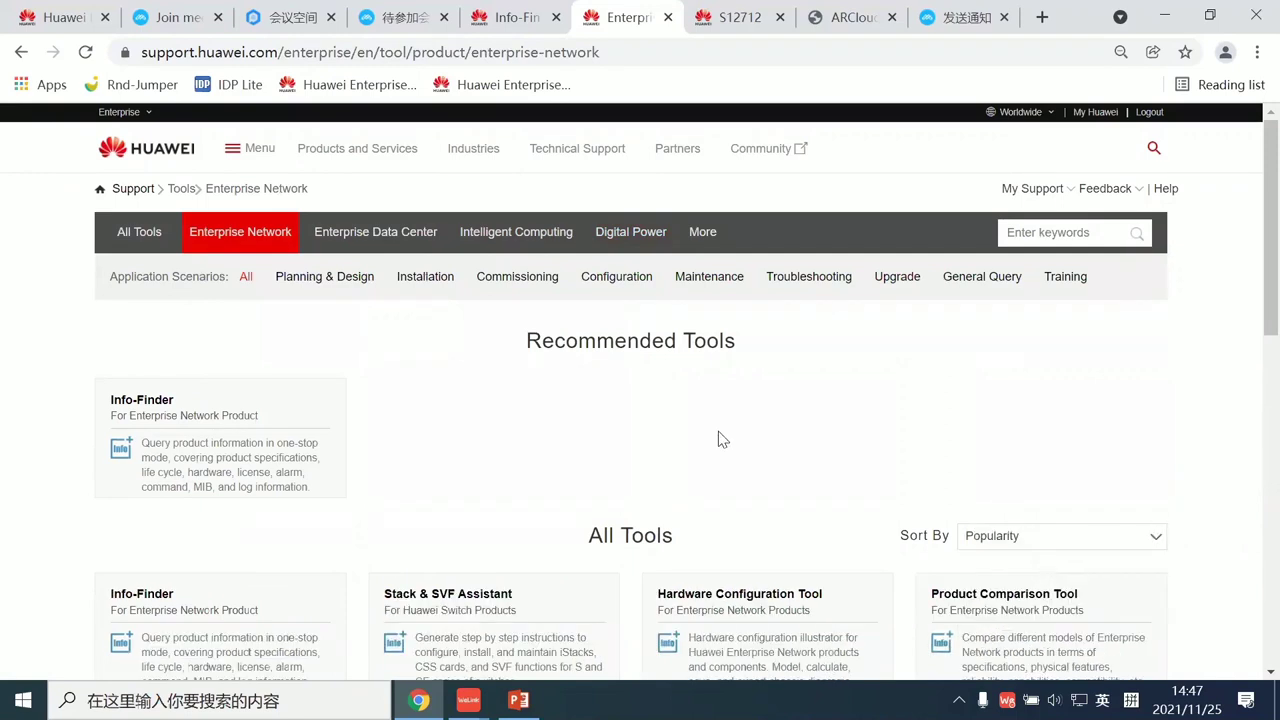
- Open the Stack & SVF Assistant and set the Stack & SVF type to S Switches CSS
{"action": "scroll", "coordinate": [420, 440], "scroll_direction": "down", "scroll_amount": 2}
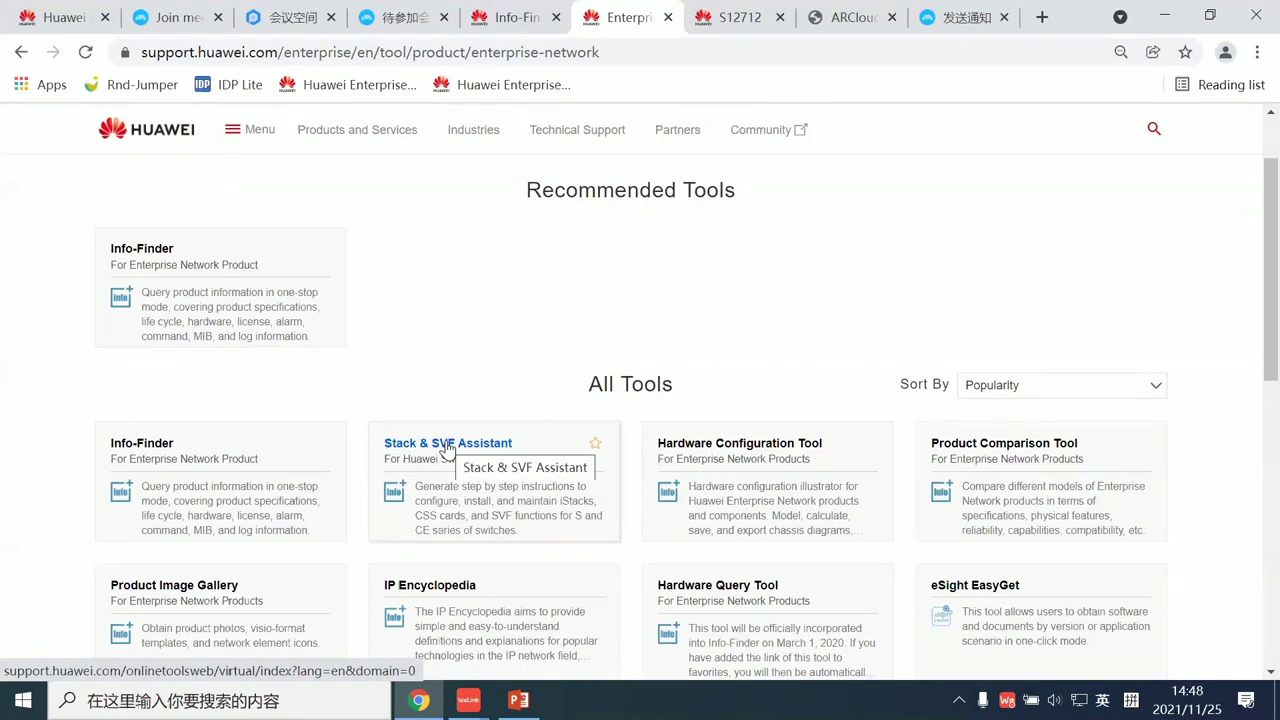
{"action": "left_click", "coordinate": [447, 447]}
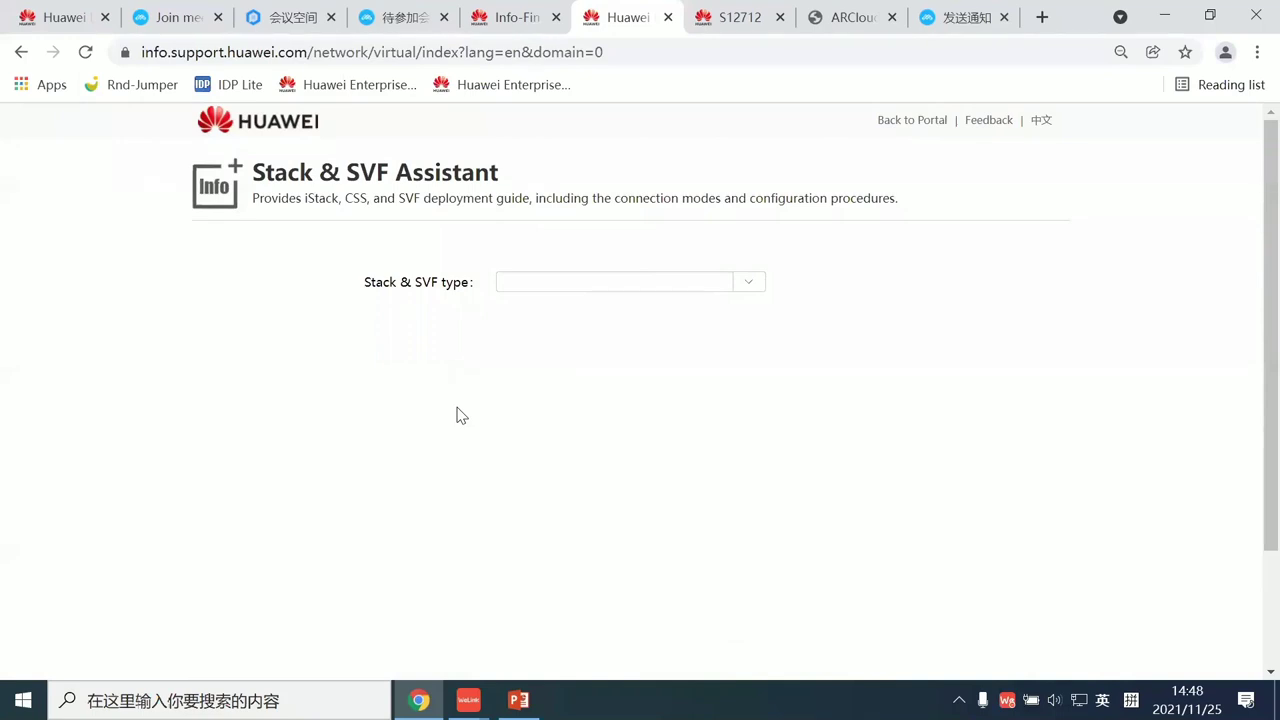
{"action": "left_click", "coordinate": [570, 281]}
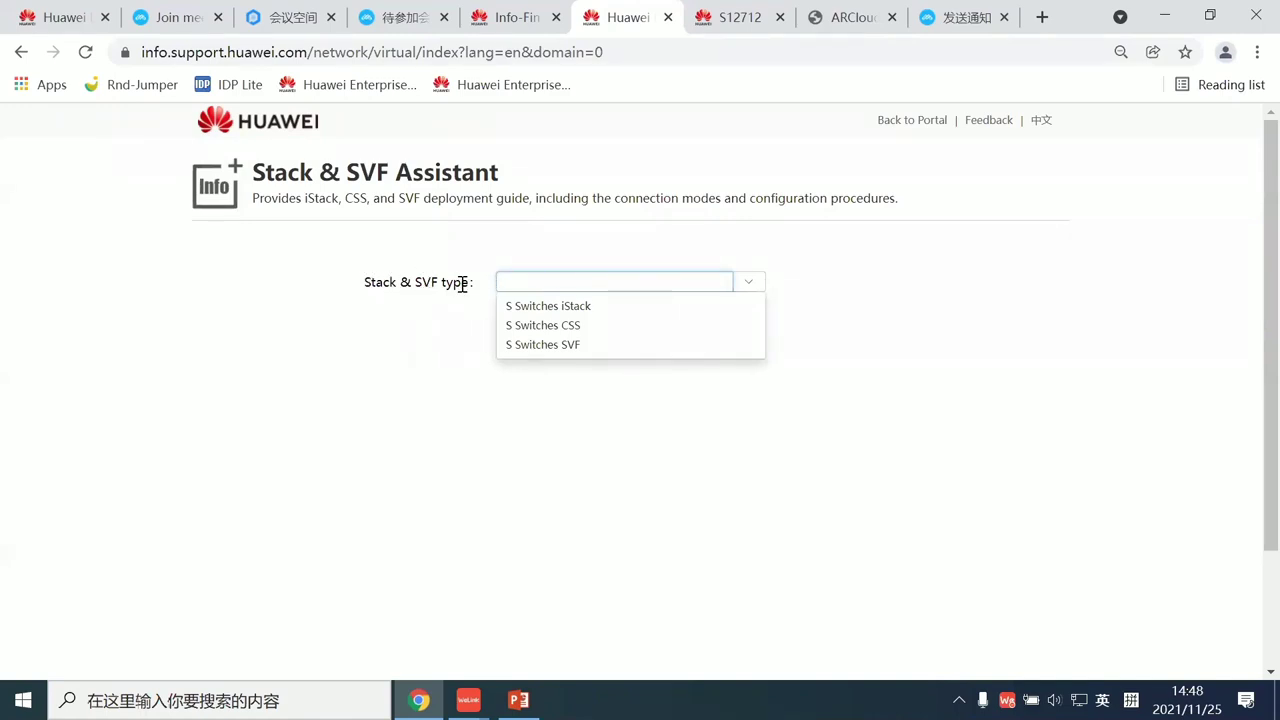
{"action": "left_click", "coordinate": [538, 328]}
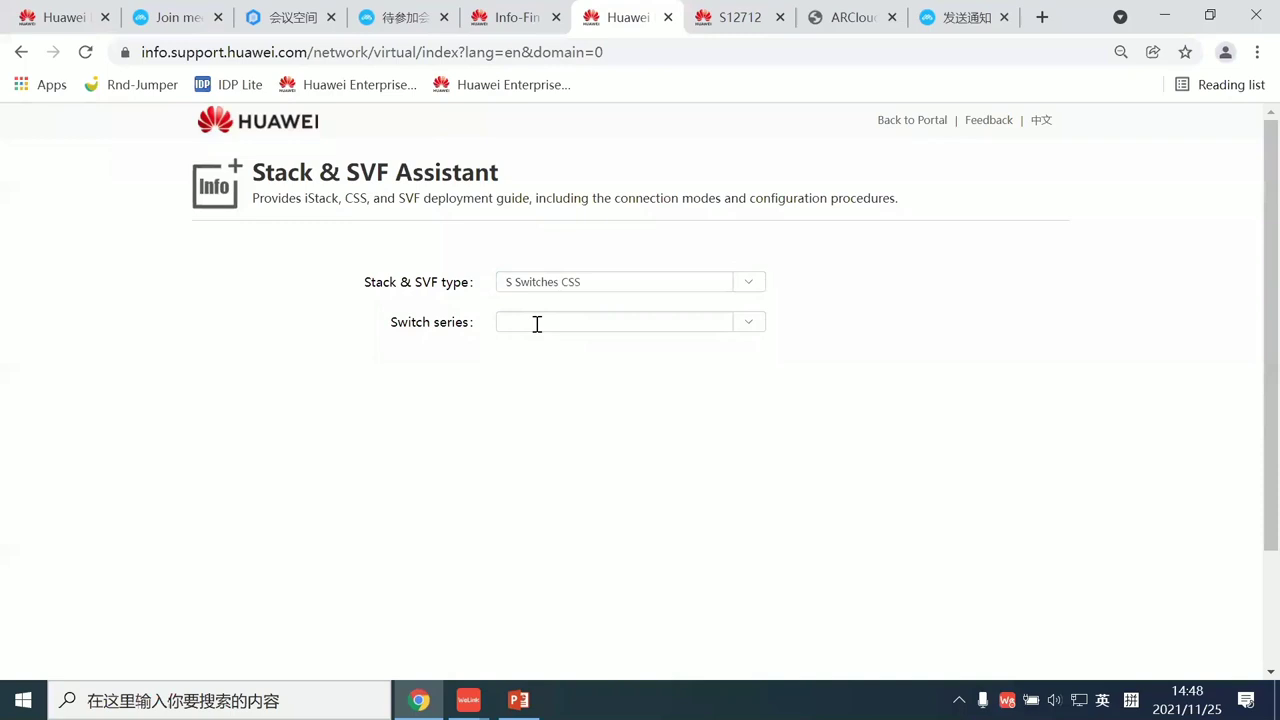
- Set the switch series to S12700 series switches, the switch name to S12712, and the MPU model to MPUD
{"action": "left_click", "coordinate": [752, 322]}
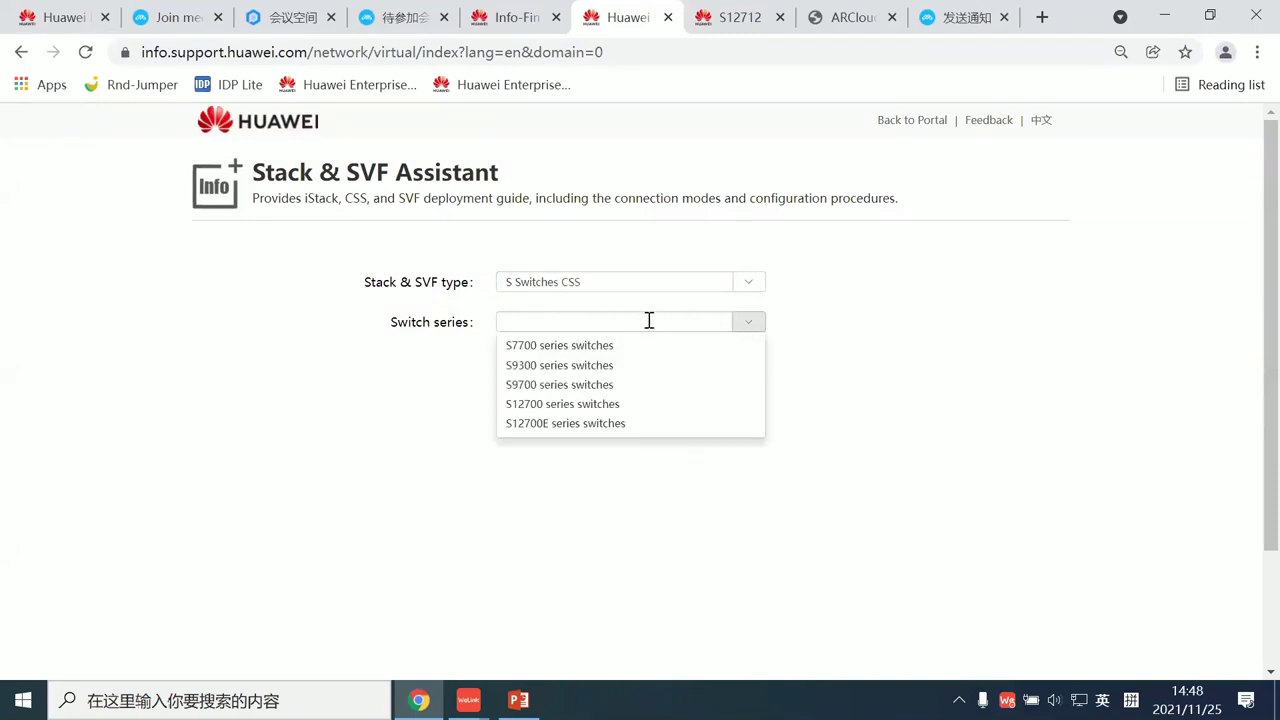
{"action": "left_click", "coordinate": [582, 405]}
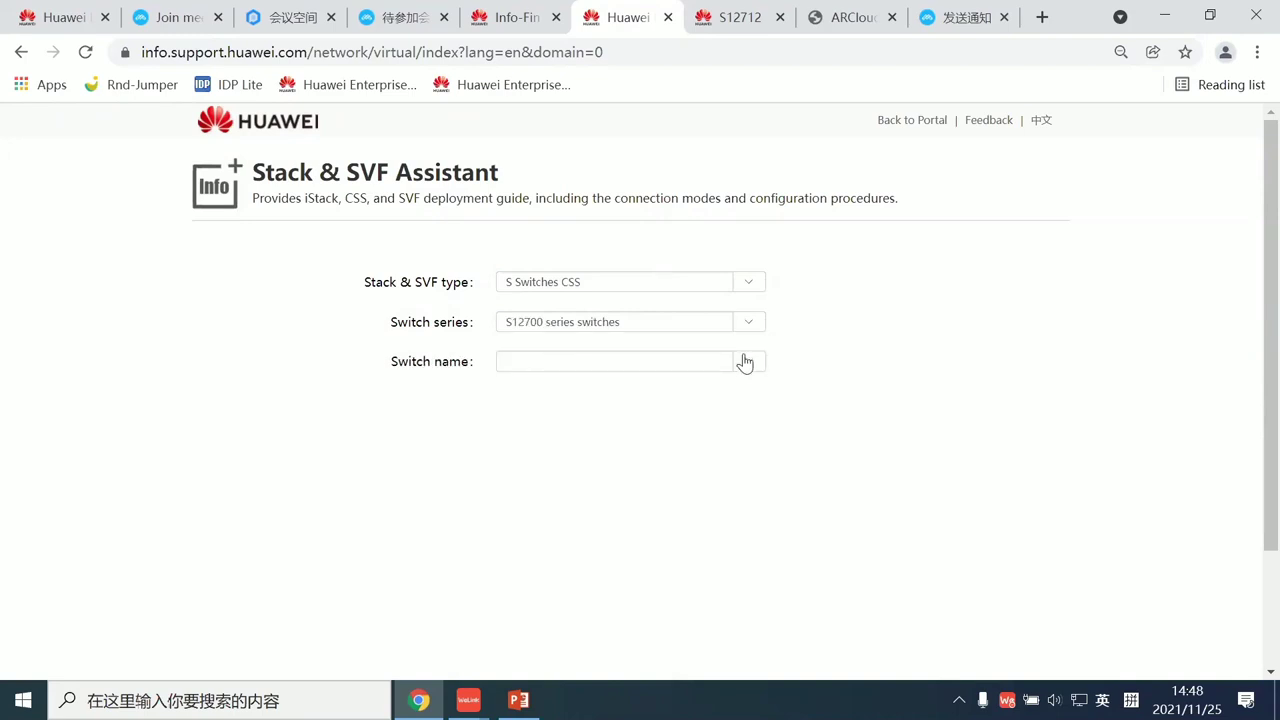
{"action": "left_click", "coordinate": [745, 362]}
{"action": "left_click", "coordinate": [524, 447]}
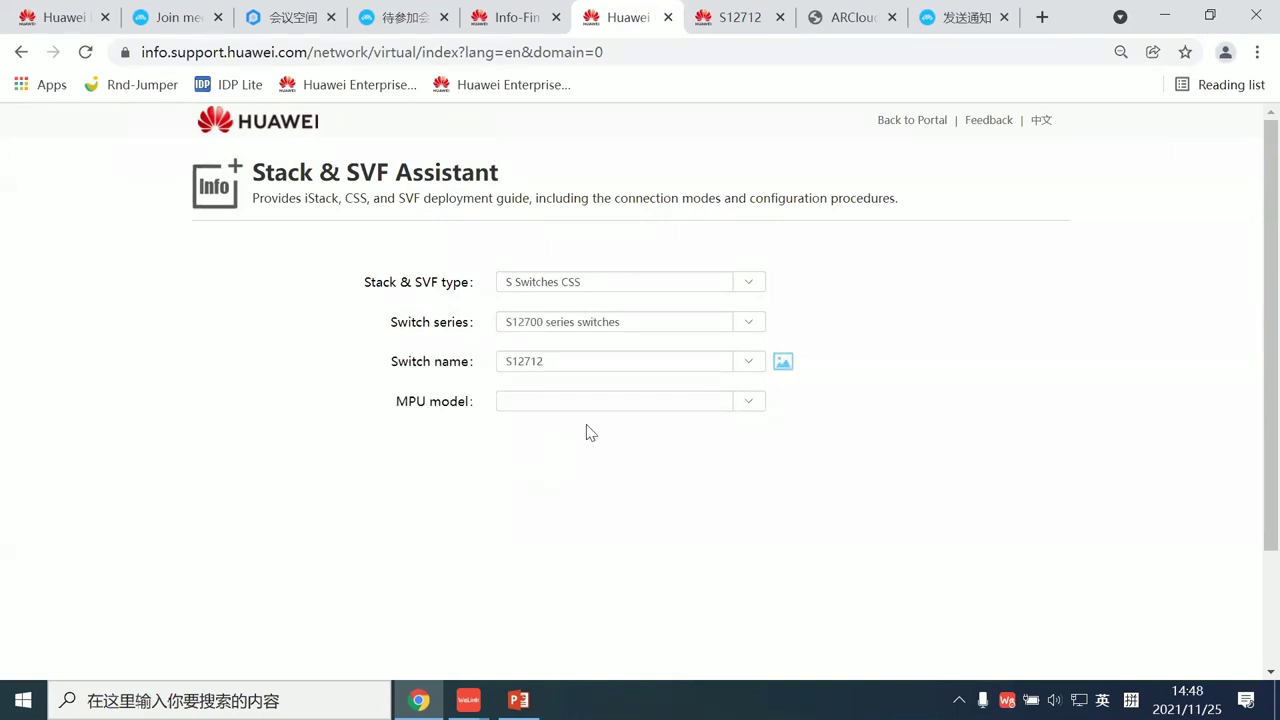
{"action": "left_click", "coordinate": [748, 401]}
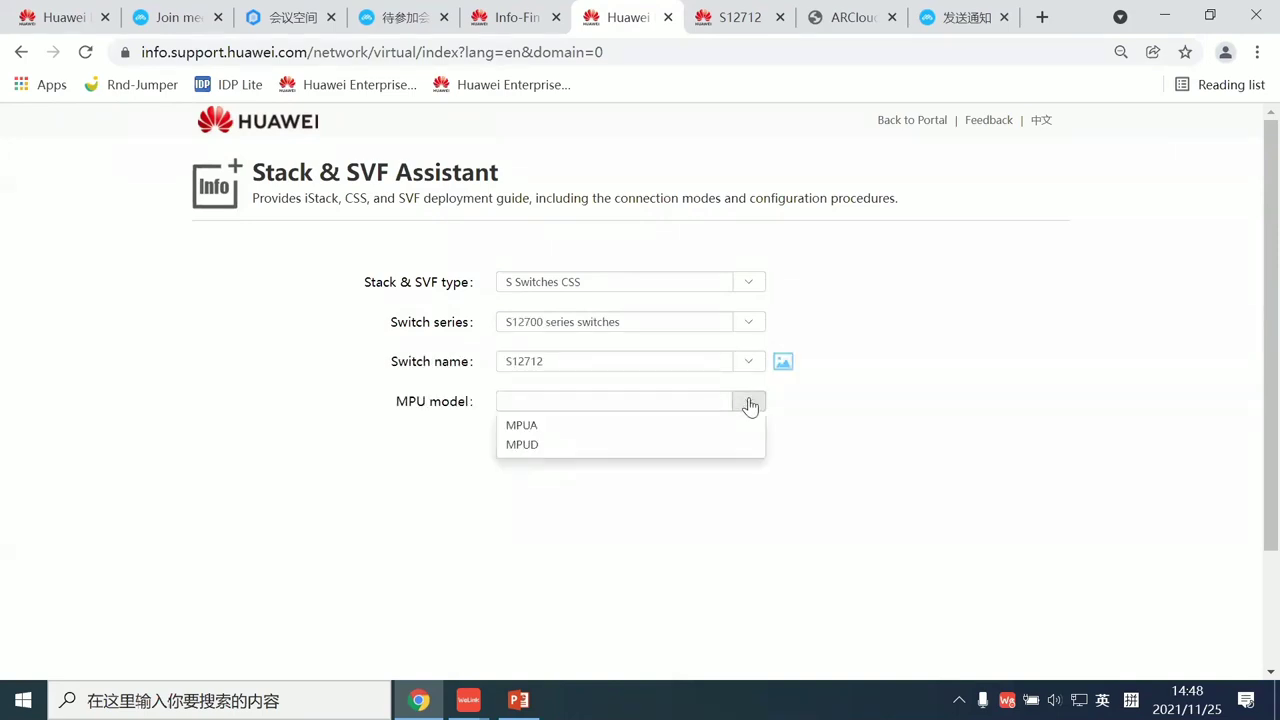
{"action": "left_click", "coordinate": [541, 446]}
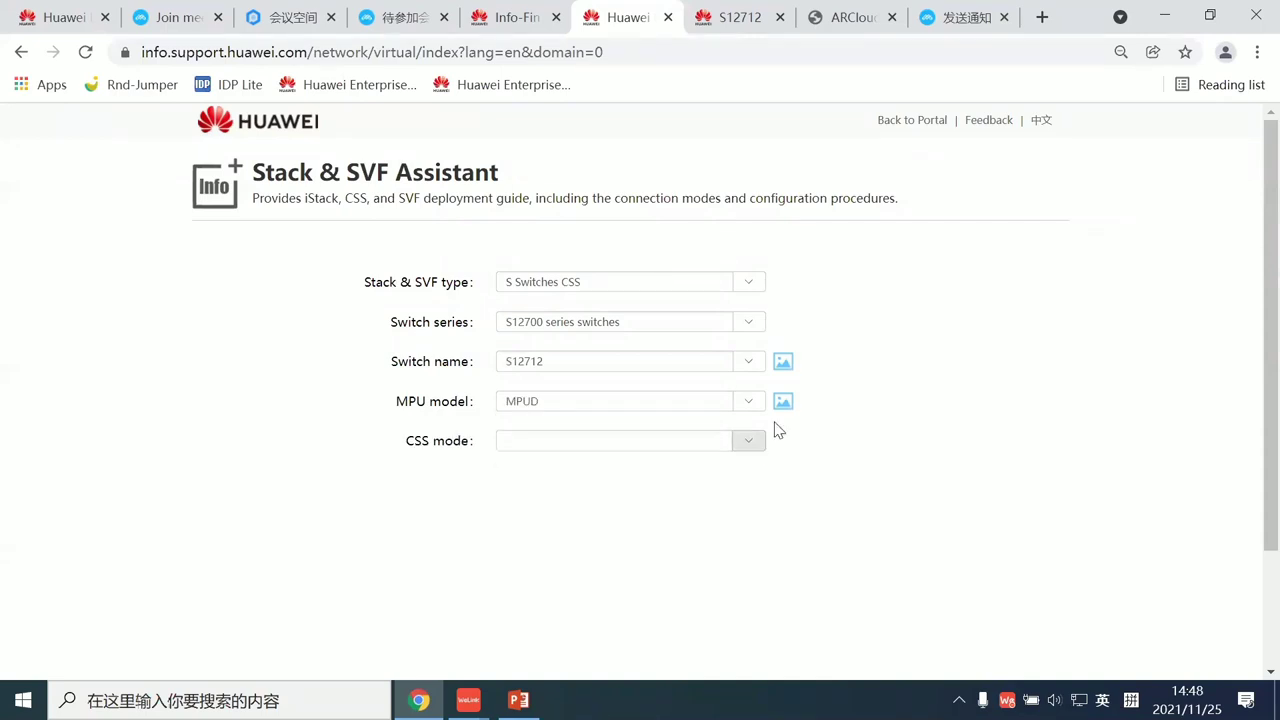
- View the product pictures of the MPUD board and the S12712 switch
{"action": "left_click", "coordinate": [783, 403]}
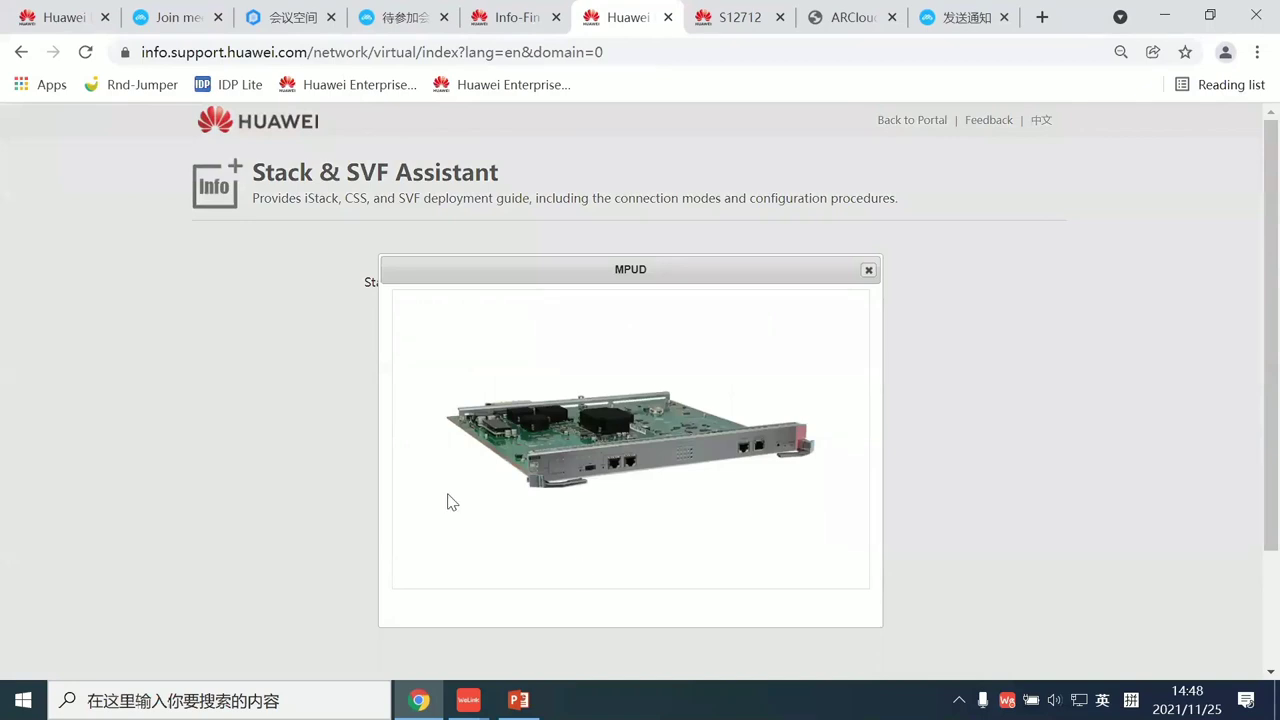
{"action": "left_click", "coordinate": [868, 270]}
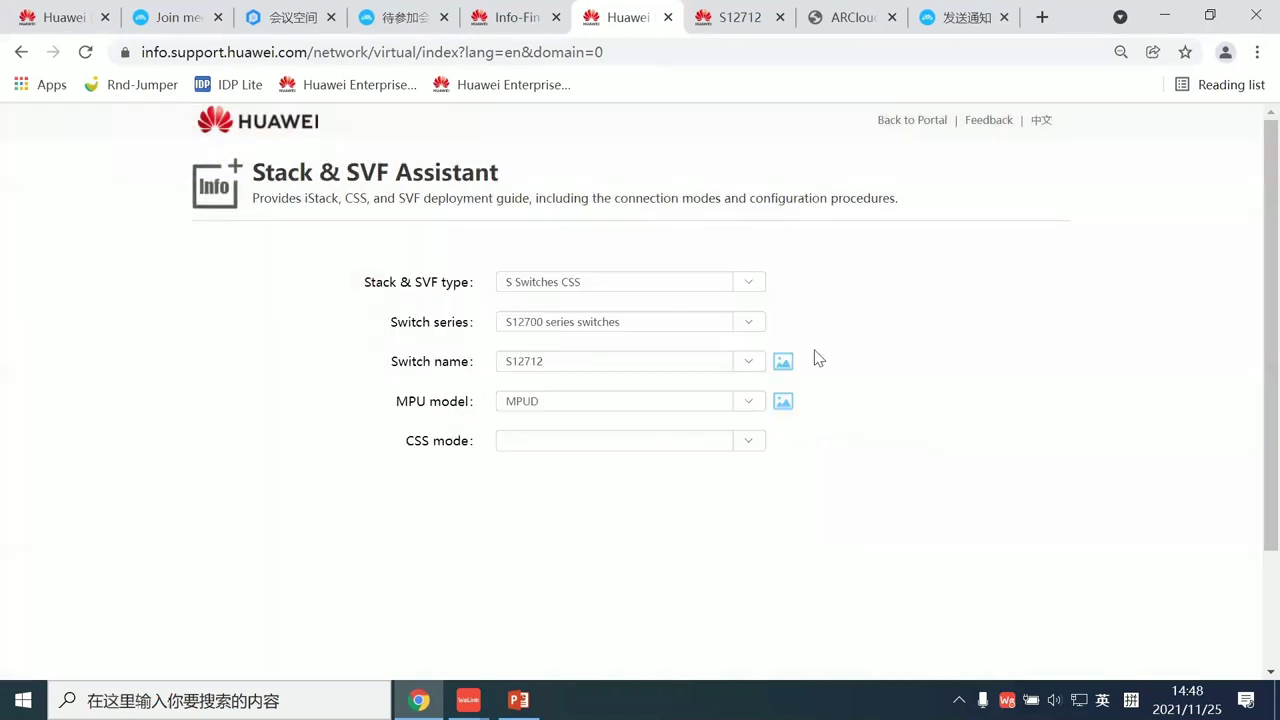
{"action": "left_click", "coordinate": [784, 364]}
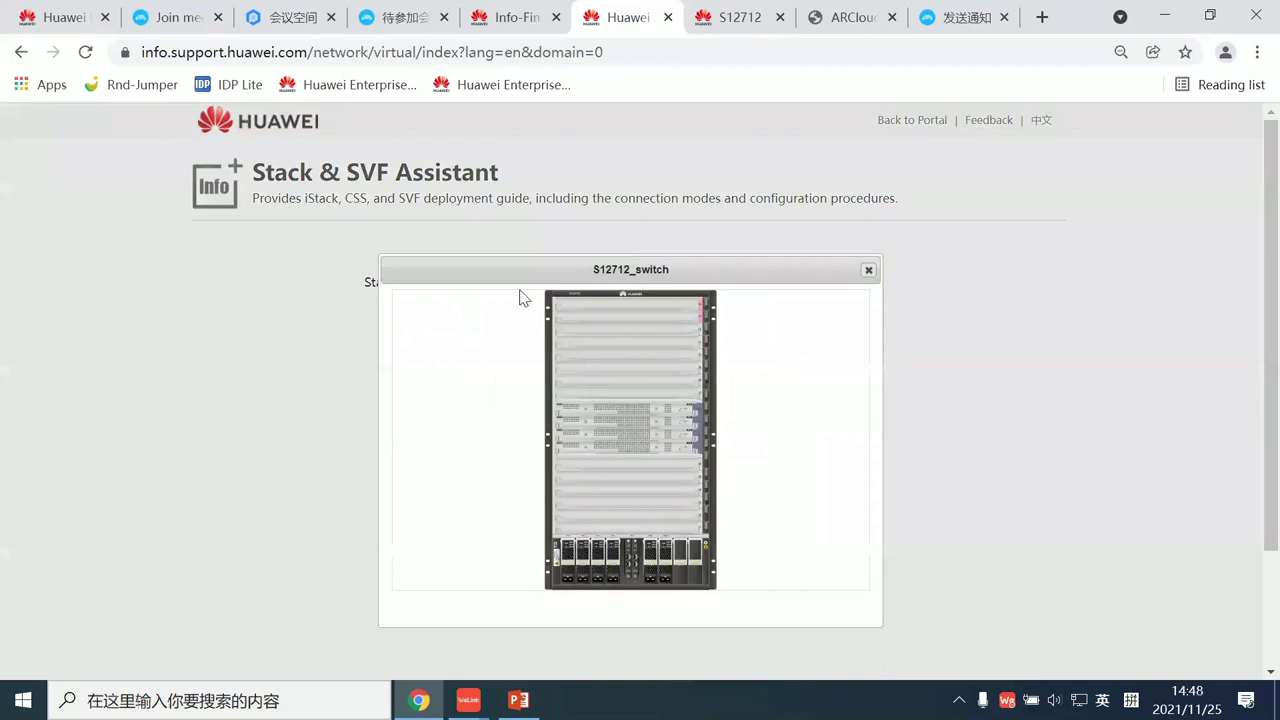
{"action": "left_click", "coordinate": [868, 270]}
- Query the deployment guide for CSS card clustering with CSS card EH1D2VS08000 and the 1 m SFP+ passive high-speed cable
{"action": "left_click", "coordinate": [749, 443]}
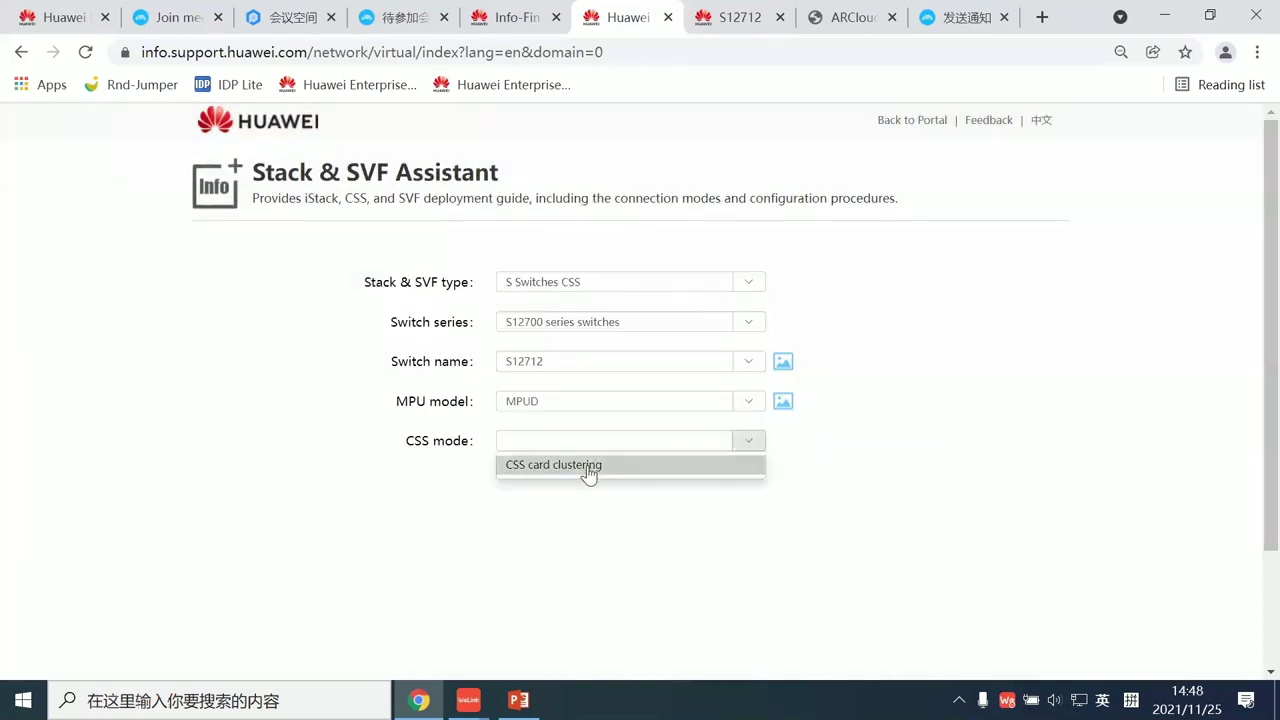
{"action": "left_click", "coordinate": [586, 471]}
{"action": "left_click", "coordinate": [748, 481]}
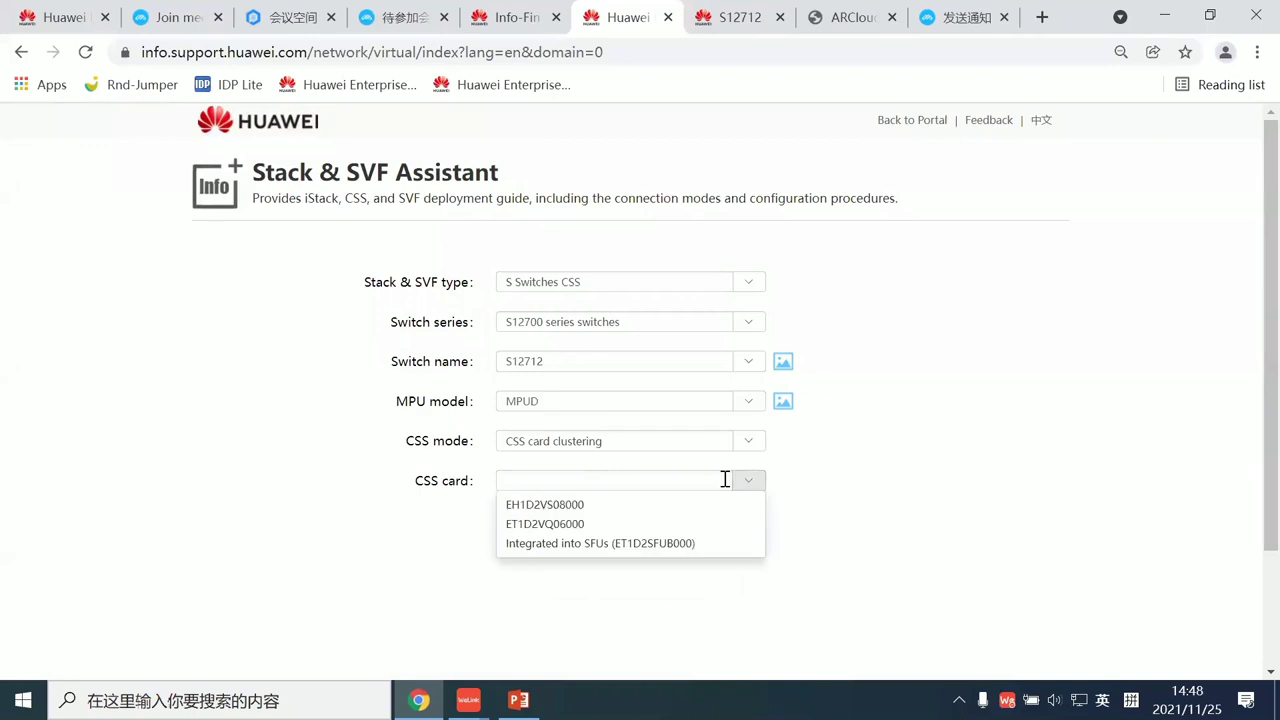
{"action": "left_click", "coordinate": [594, 508]}
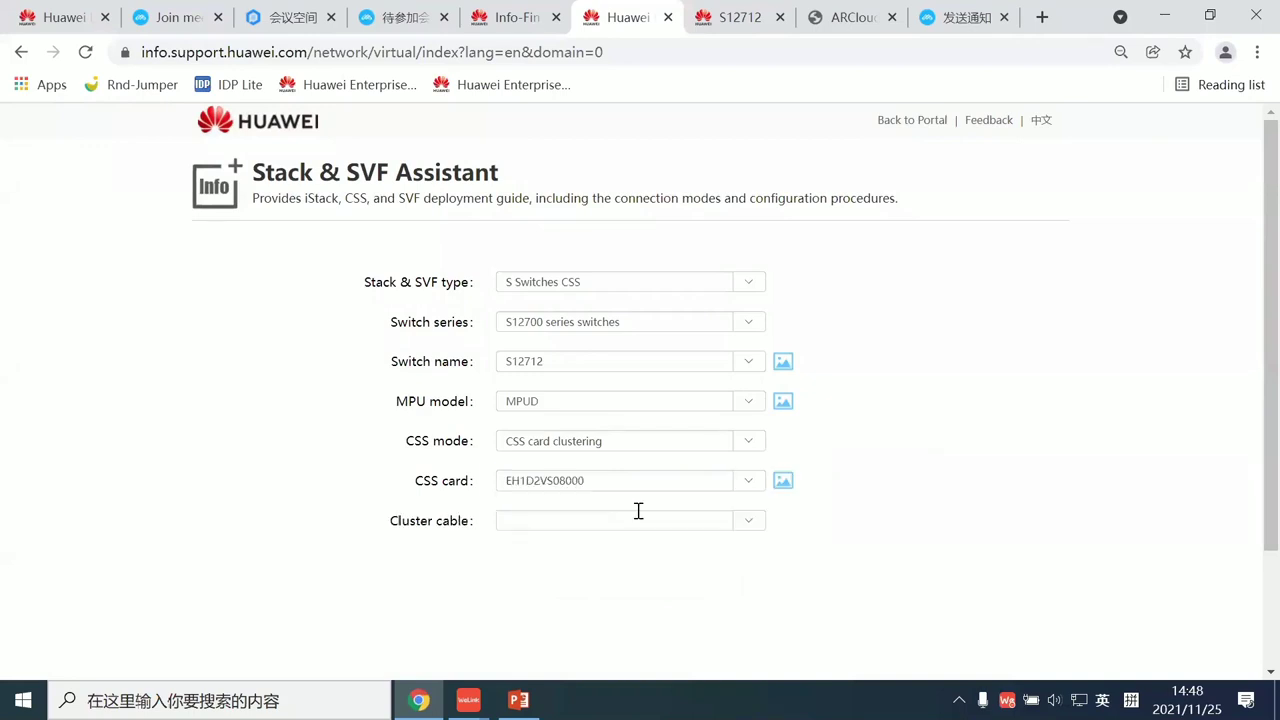
{"action": "left_click", "coordinate": [750, 522]}
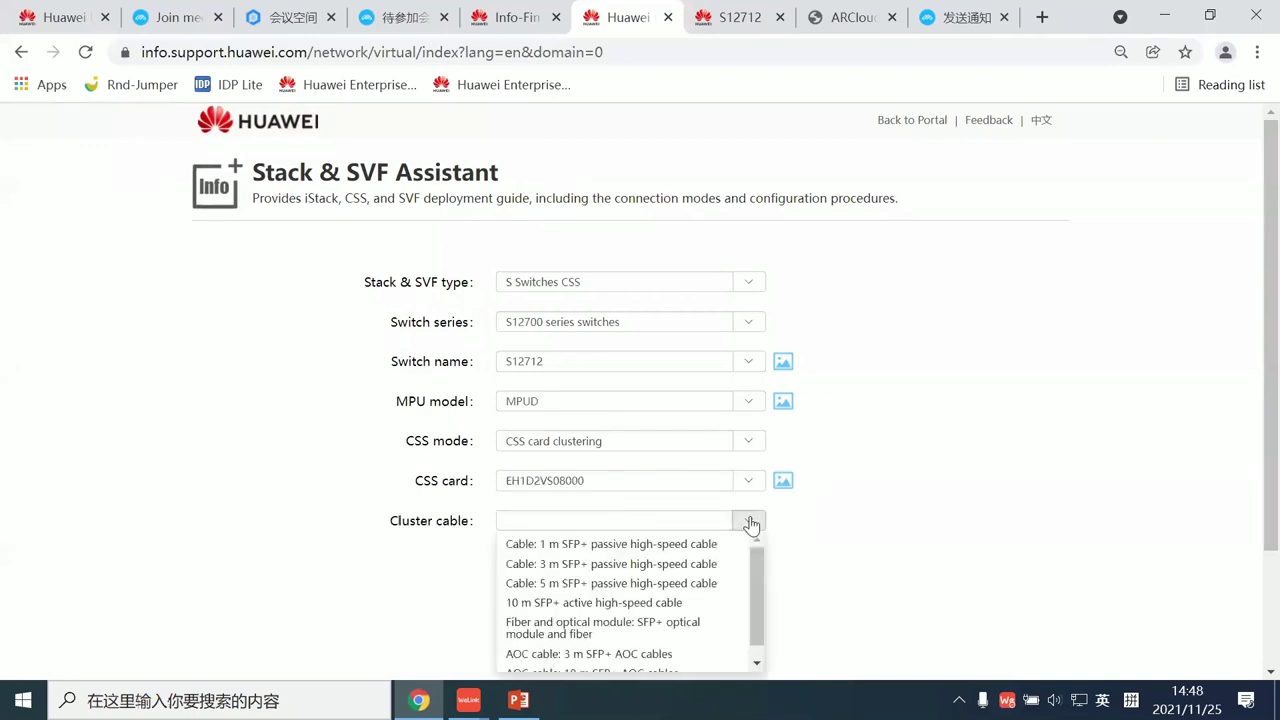
{"action": "left_click", "coordinate": [651, 543]}
{"action": "scroll", "coordinate": [632, 463], "scroll_direction": "down", "scroll_amount": 2}
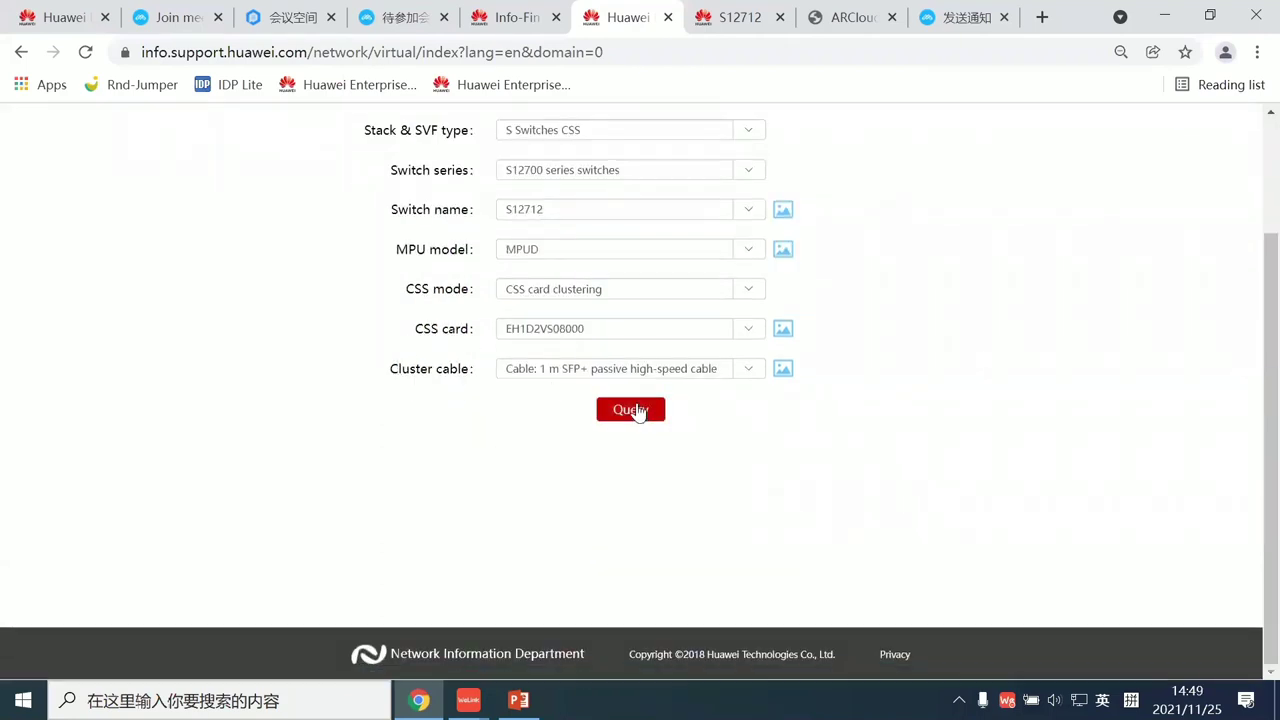
{"action": "left_click", "coordinate": [638, 412]}
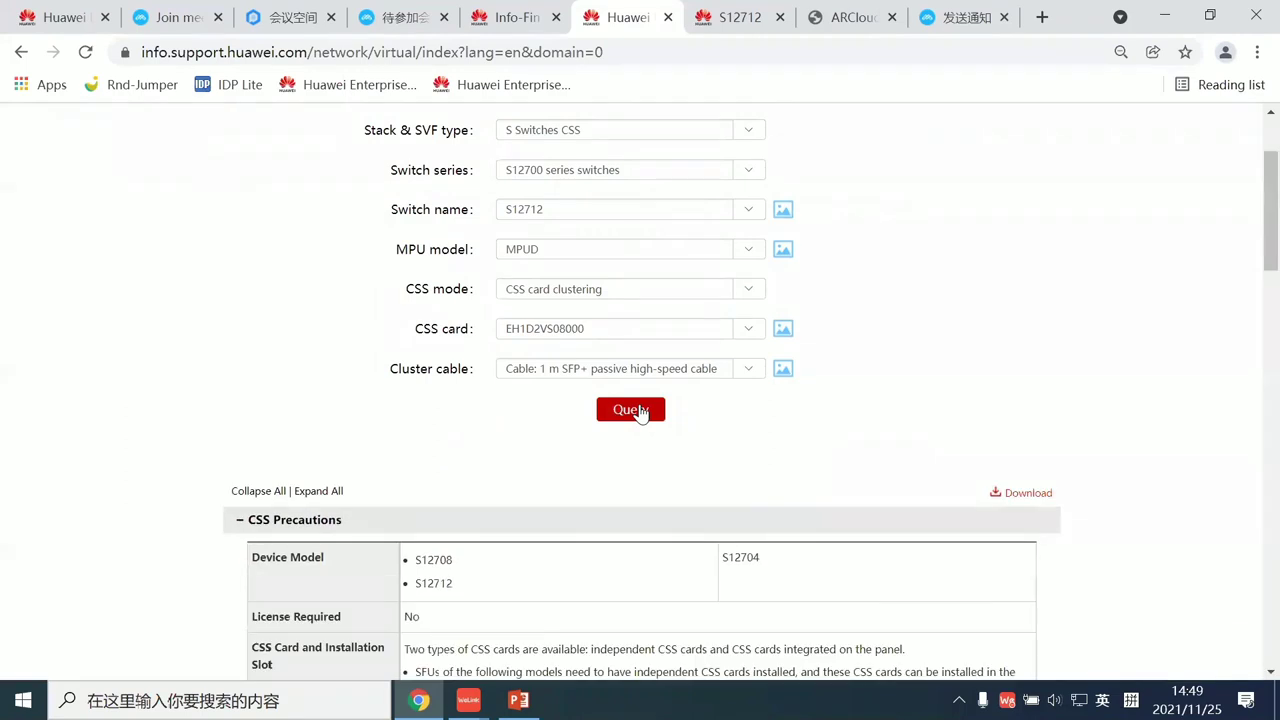
- Examine the CSS Precautions tables, including CSS card slots and hardware configuration, and the list of deployment steps
{"action": "scroll", "coordinate": [517, 403], "scroll_direction": "down", "scroll_amount": 2}
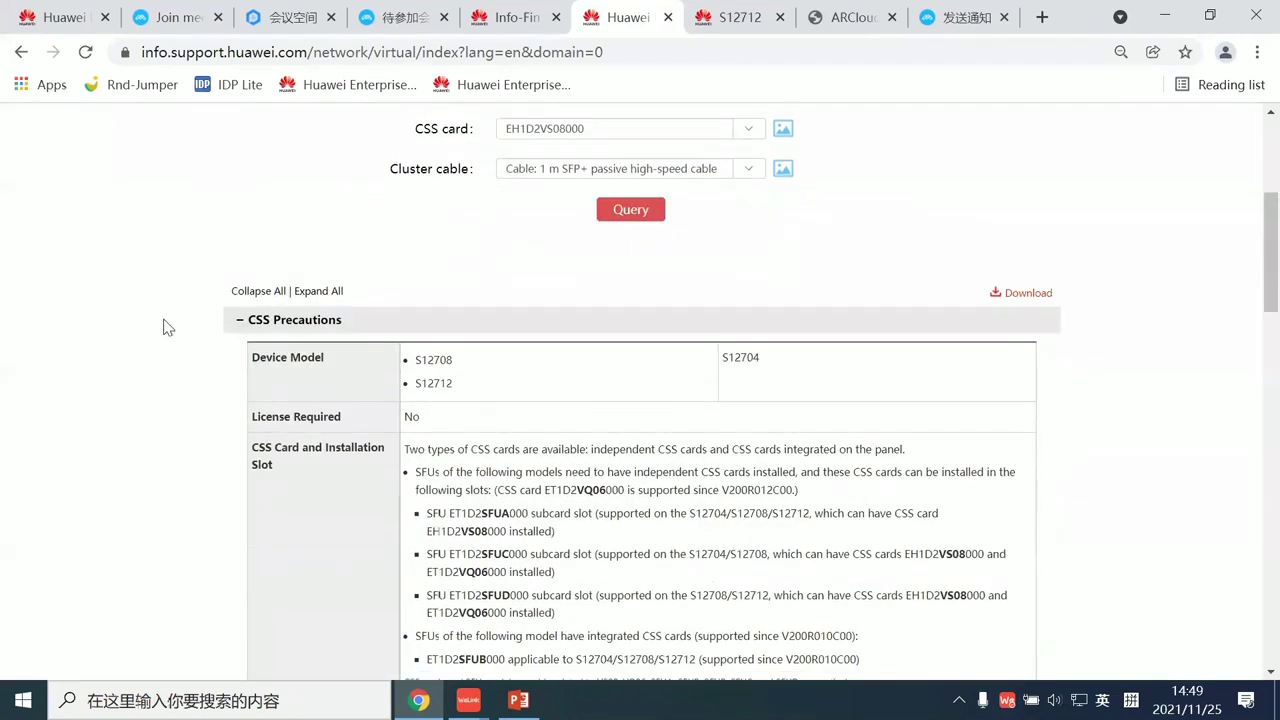
{"action": "scroll", "coordinate": [200, 317], "scroll_direction": "down", "scroll_amount": 1}
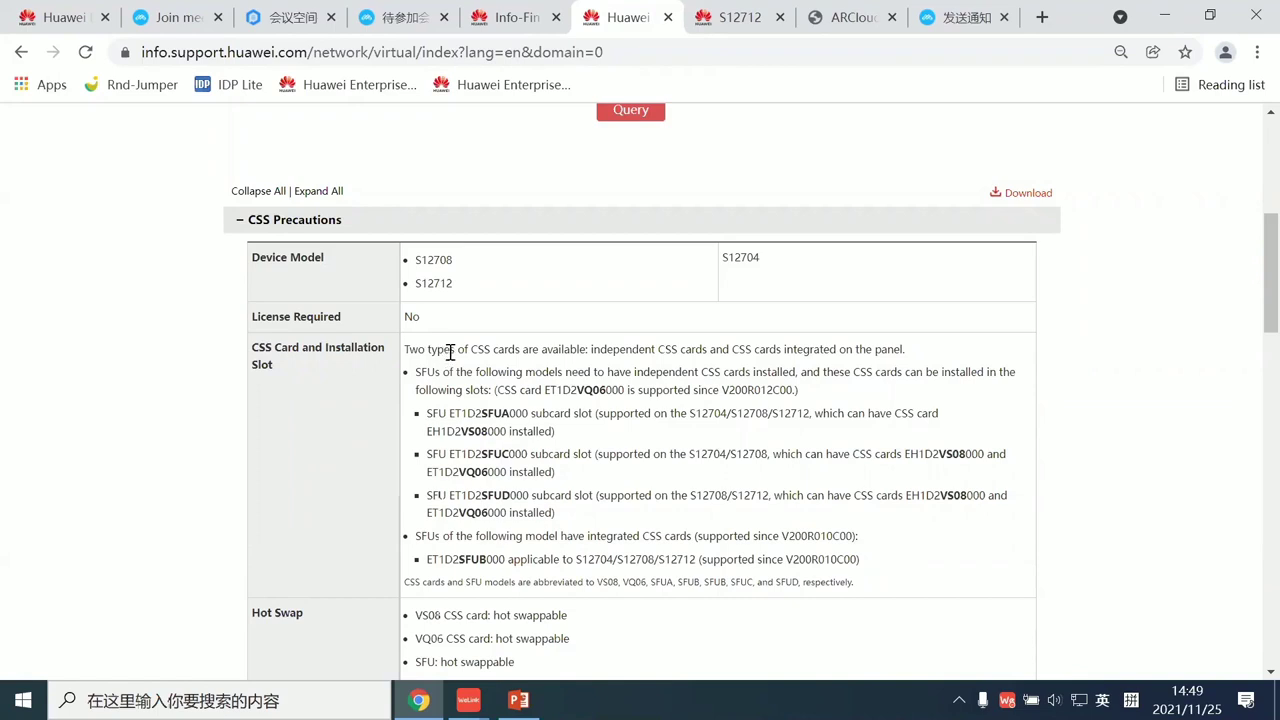
{"action": "scroll", "coordinate": [450, 352], "scroll_direction": "down", "scroll_amount": 9}
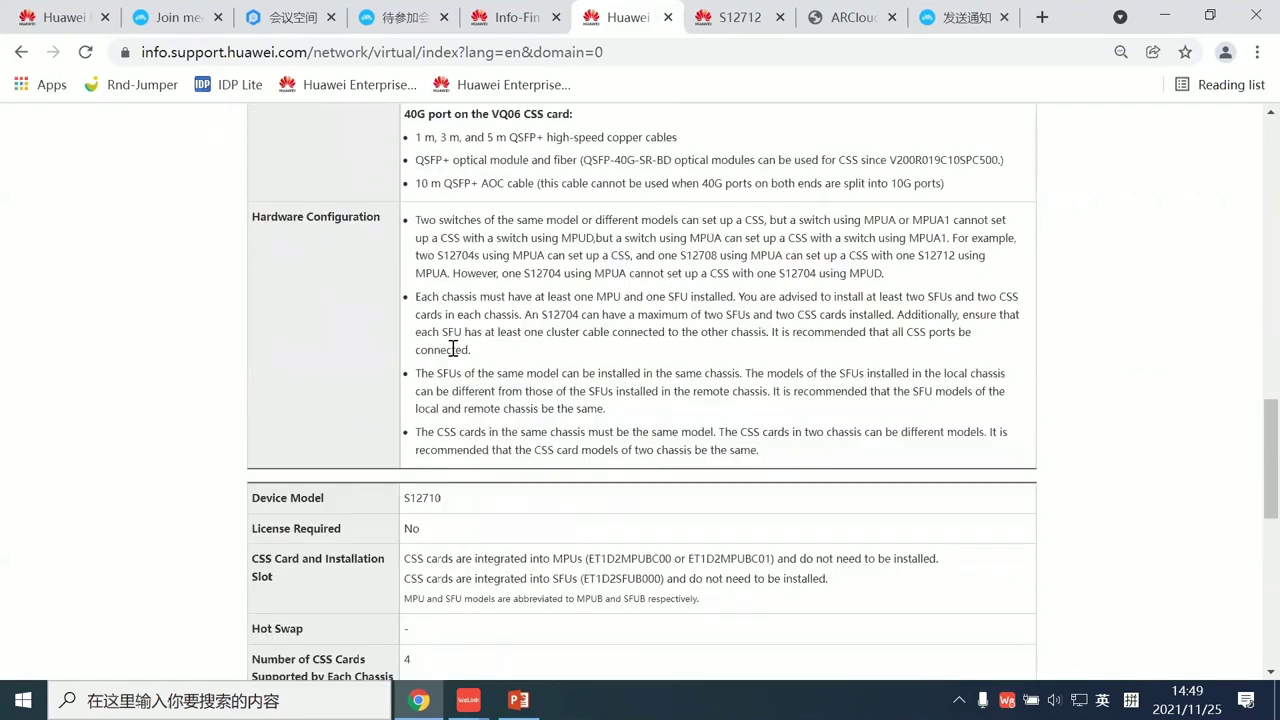
{"action": "scroll", "coordinate": [450, 350], "scroll_direction": "down", "scroll_amount": 8}
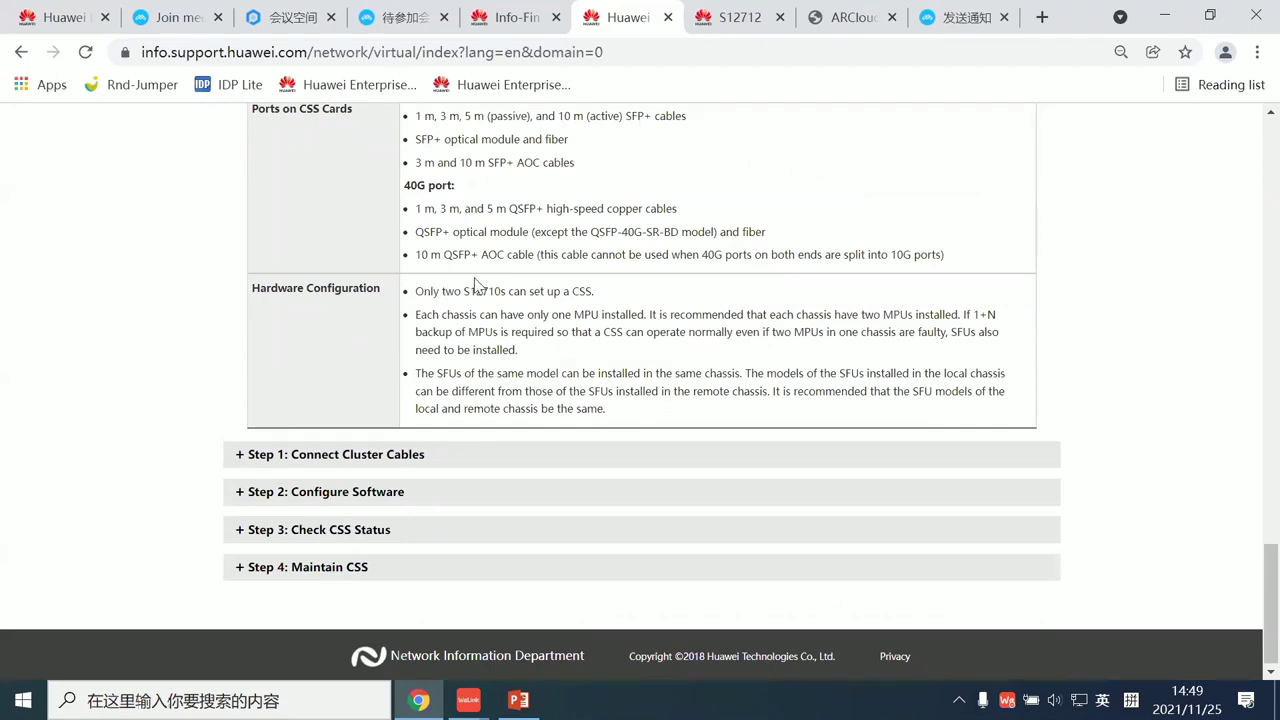
{"action": "scroll", "coordinate": [476, 287], "scroll_direction": "up", "scroll_amount": 20}
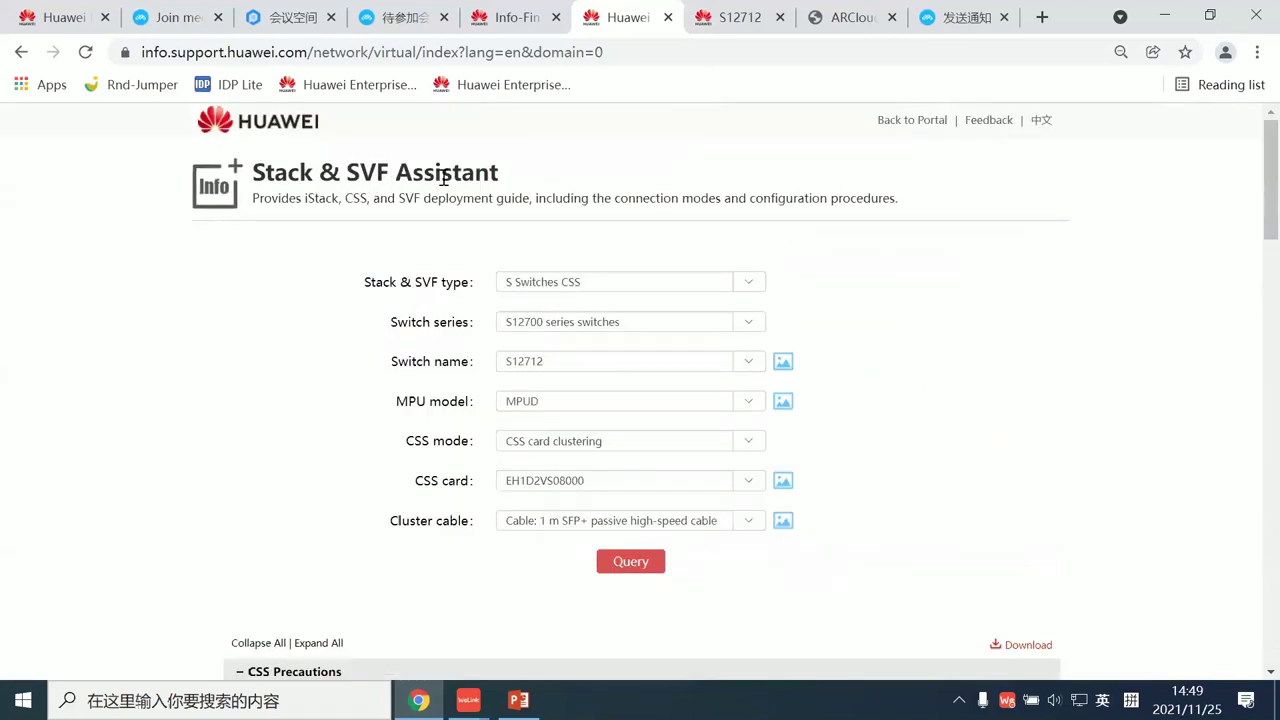
- Switch to the PowerPoint presentation, start the slide show from the Info-Finder slide, and advance to the 3D Multimedia Center slide
{"action": "left_click", "coordinate": [490, 20]}
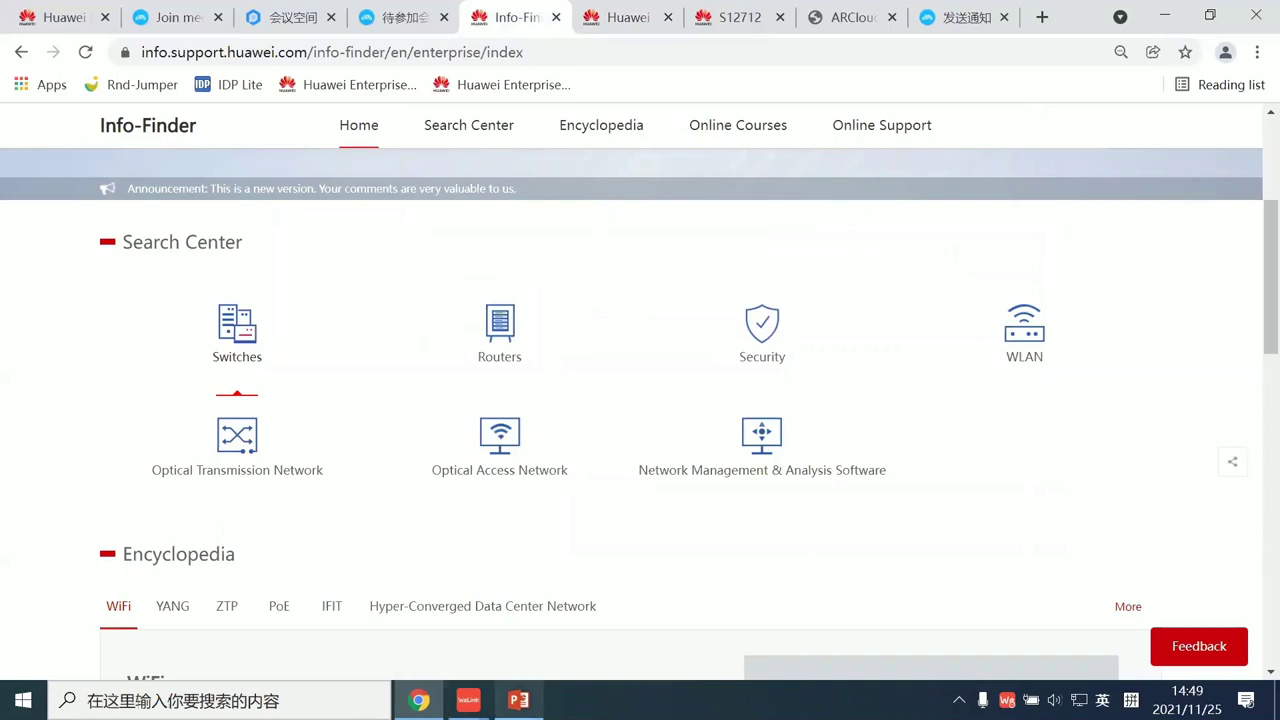
{"action": "left_click", "coordinate": [518, 700]}
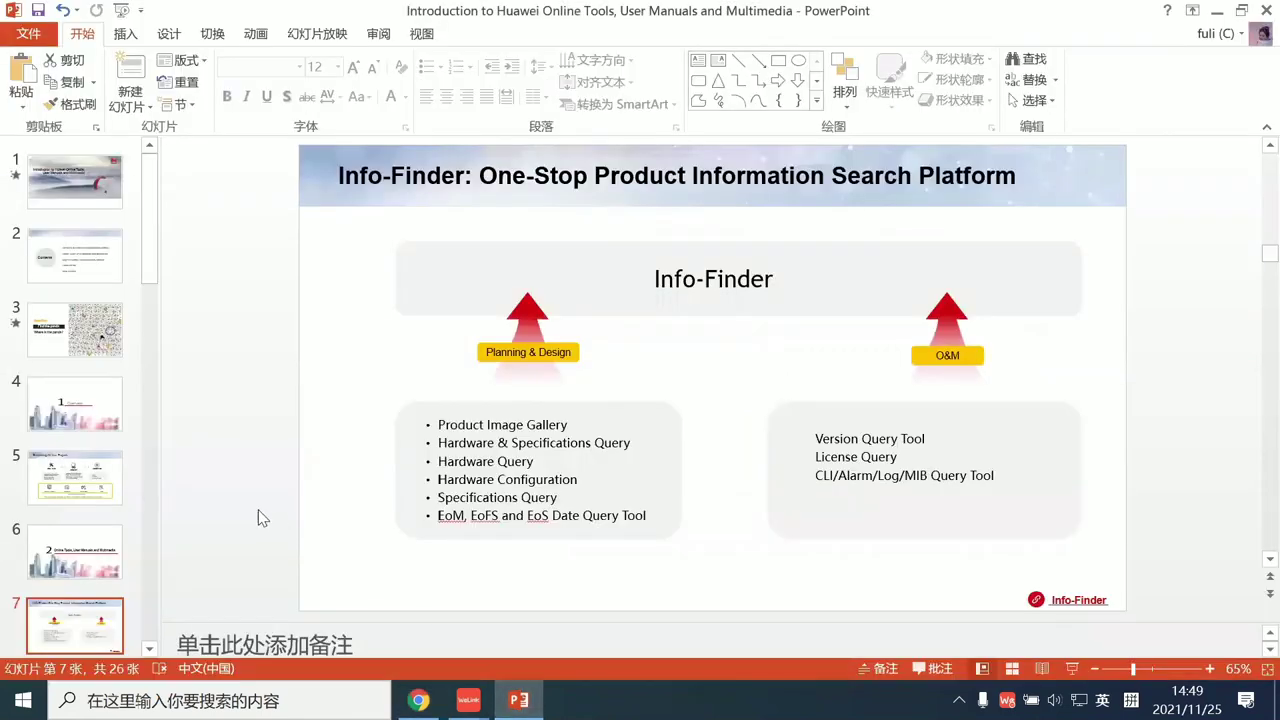
{"action": "left_click", "coordinate": [1071, 668]}
{"action": "key", "text": "Right"}
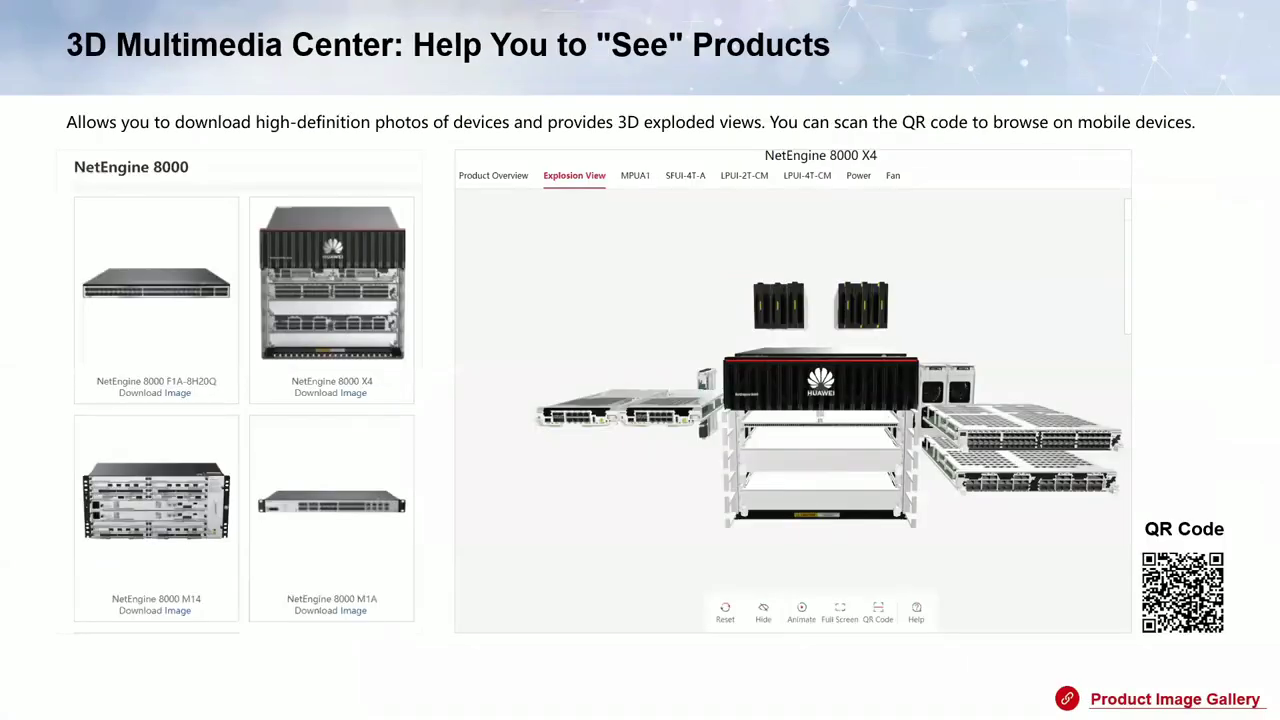
- Advance the slide show from the 3D Multimedia Center slide through the query tool slides to the Stack & SVF Assistant slide
{"action": "key", "text": "Right"}
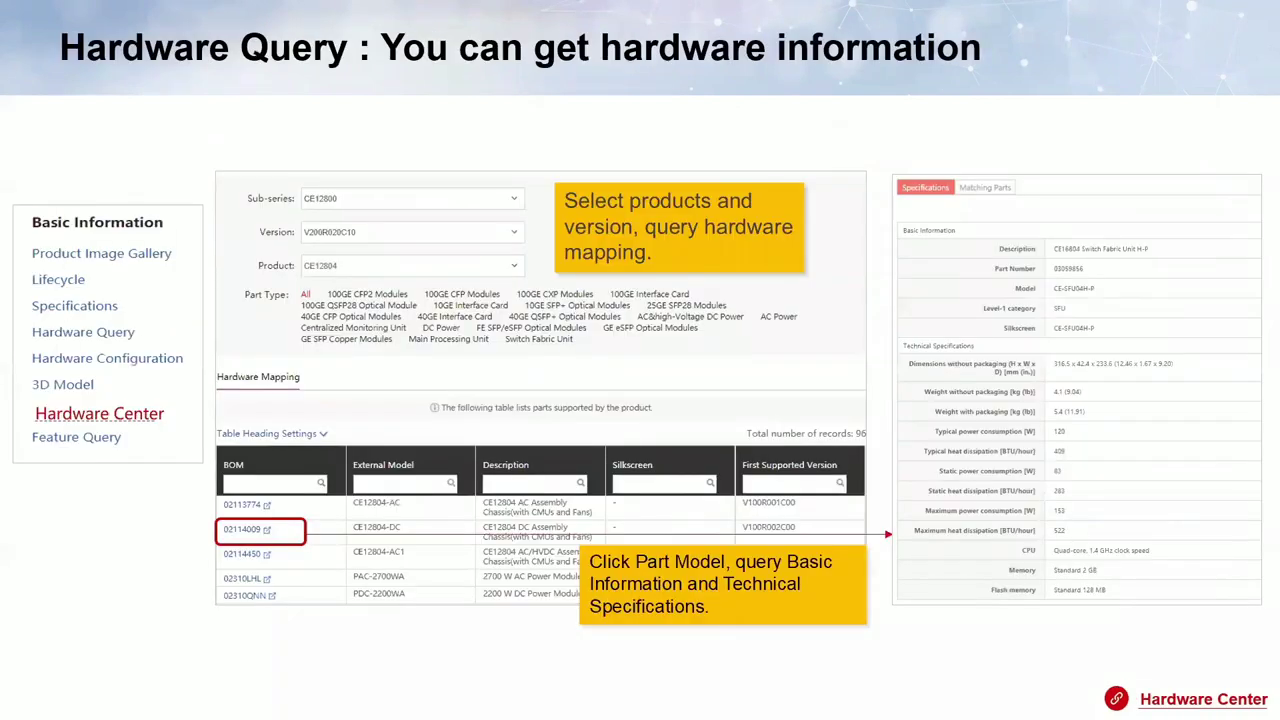
{"action": "key", "text": "Right"}
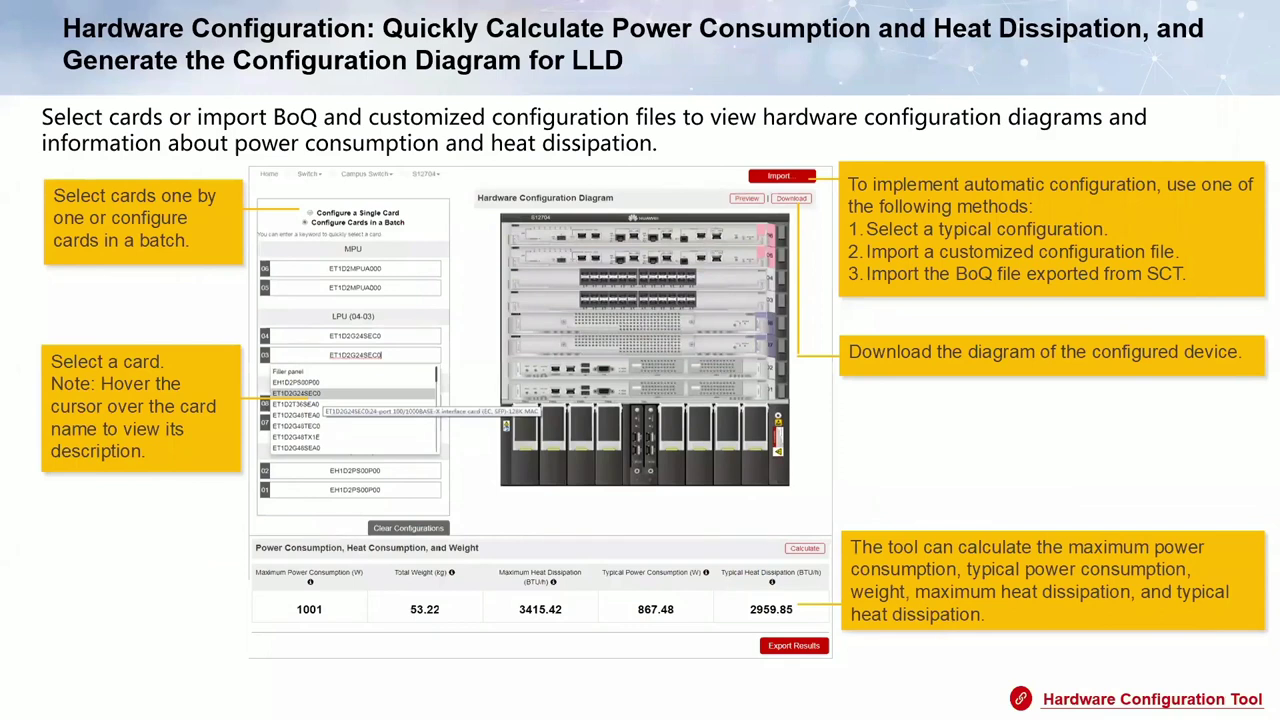
{"action": "key", "text": "Right"}
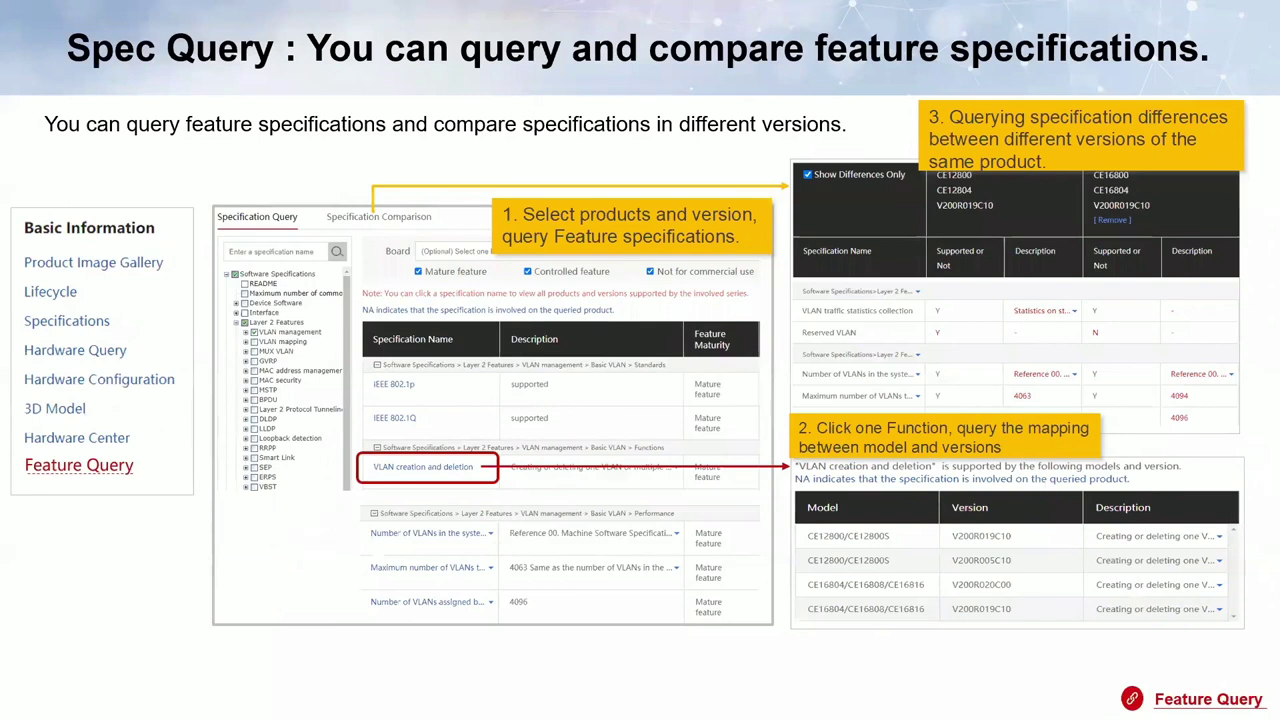
{"action": "key", "text": "Right"}
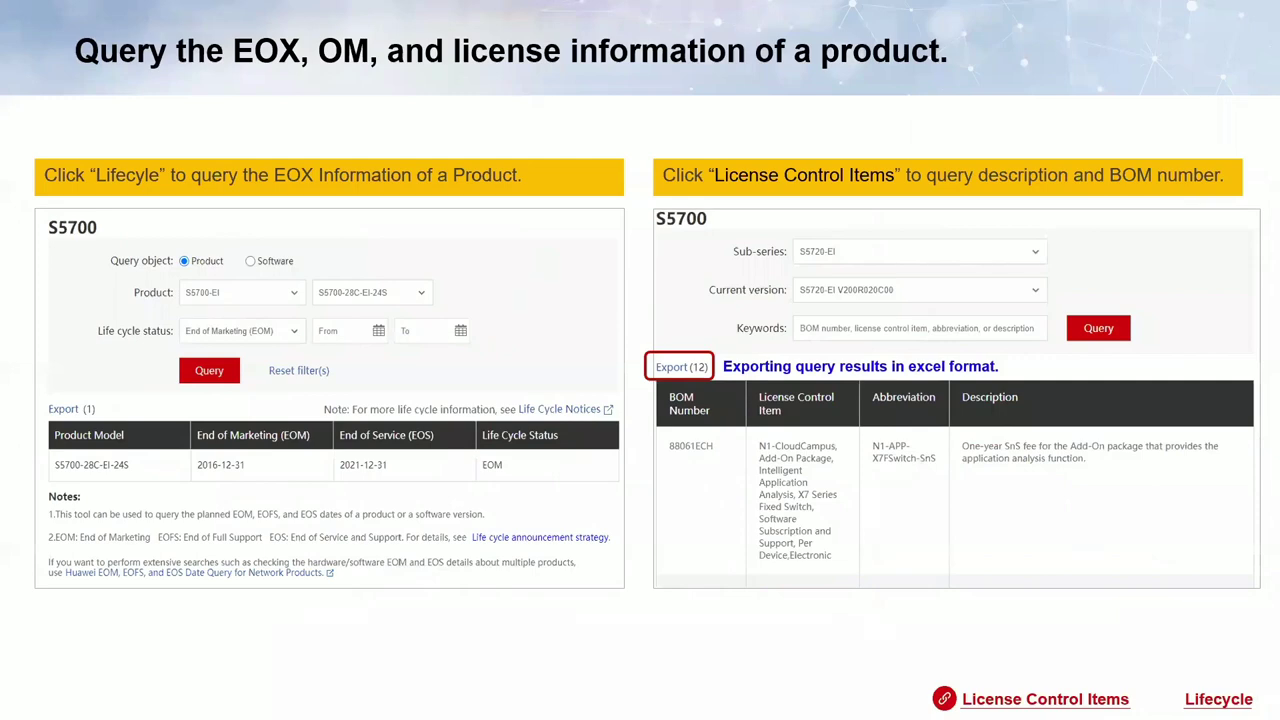
{"action": "key", "text": "Right"}
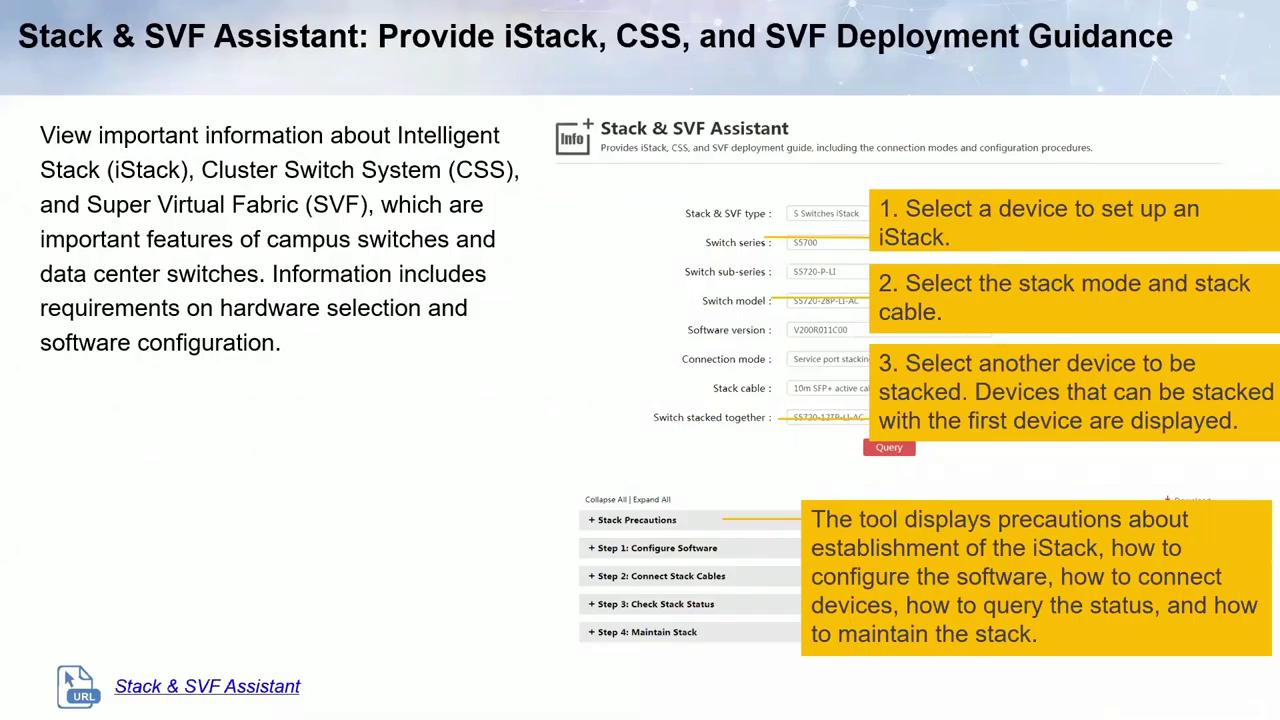
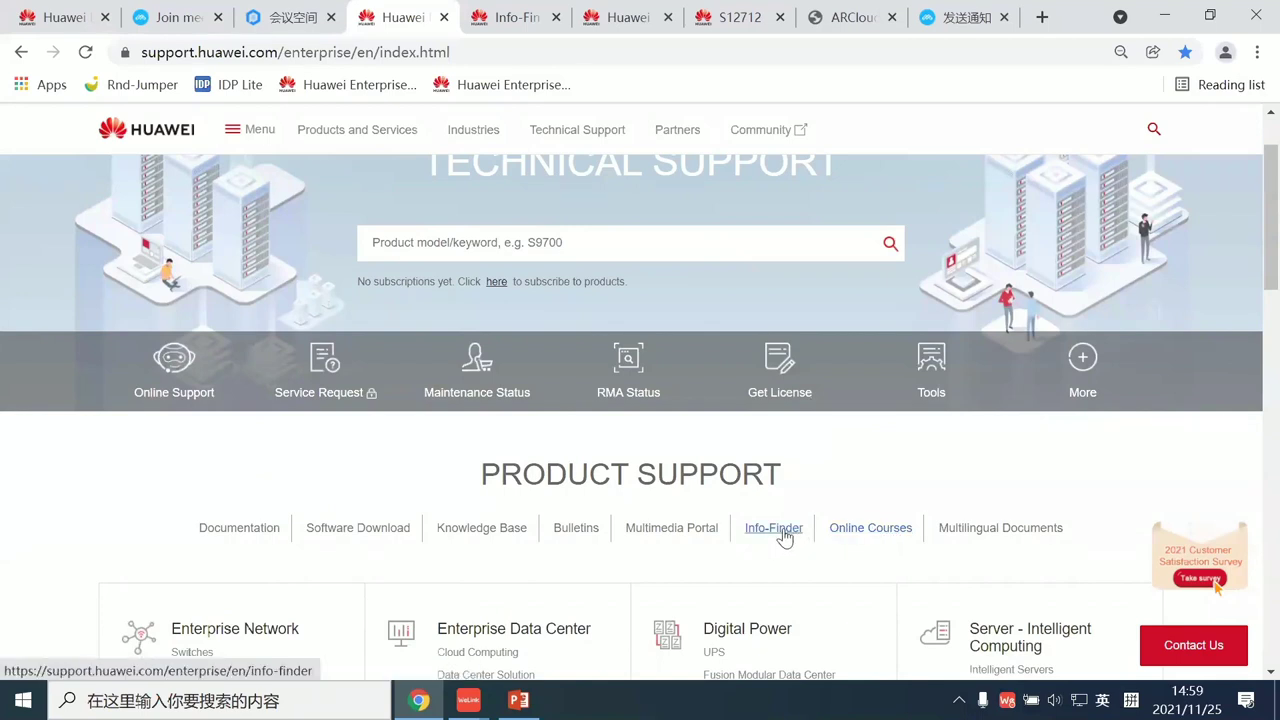
- Open Online Courses from the Product Support section and go to the Campus Switches courses
{"action": "left_click", "coordinate": [856, 537]}
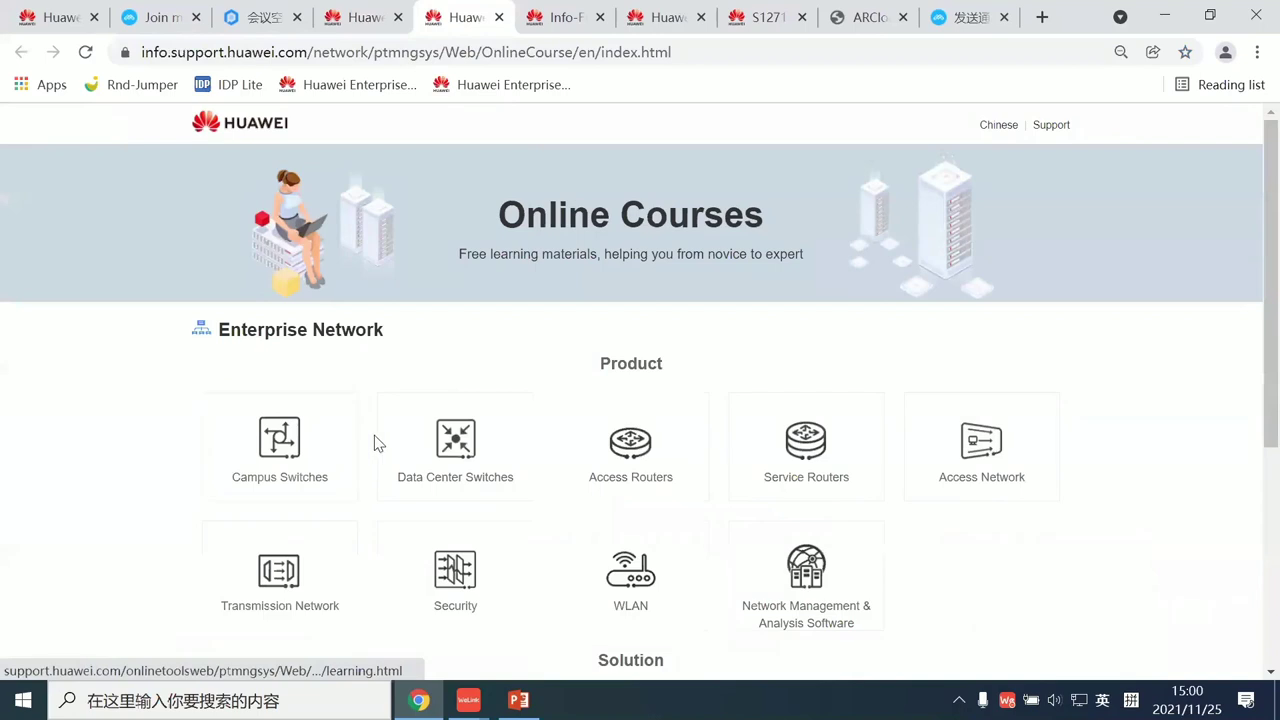
{"action": "scroll", "coordinate": [266, 365], "scroll_direction": "down", "scroll_amount": 1}
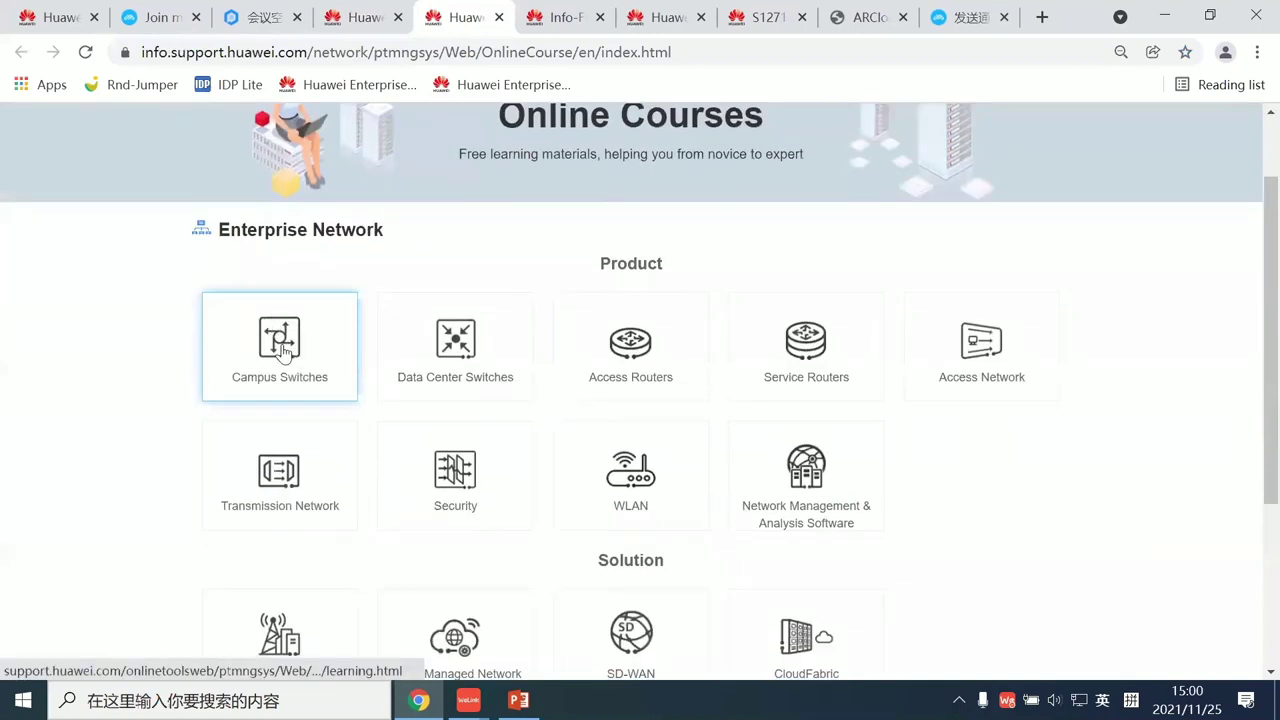
{"action": "left_click", "coordinate": [283, 349]}
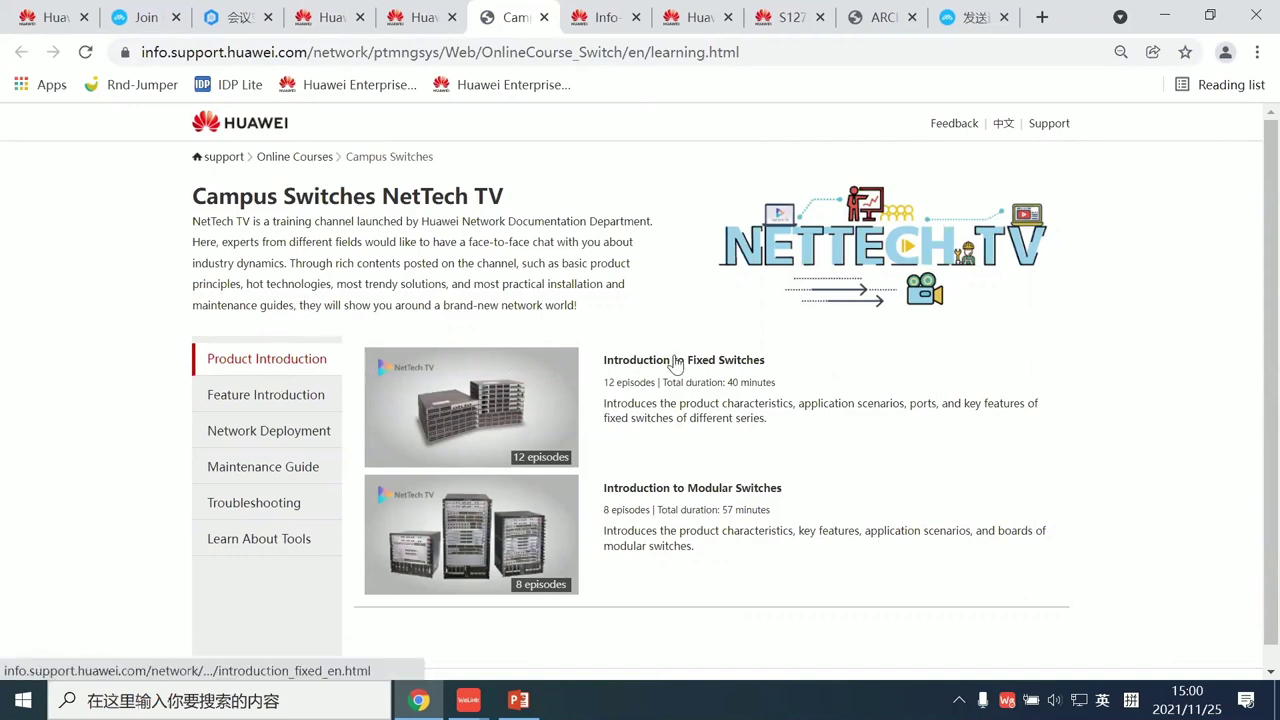
- View the Feature Introduction courses and the full list of Network Deployment courses for campus switches
{"action": "left_click", "coordinate": [243, 402]}
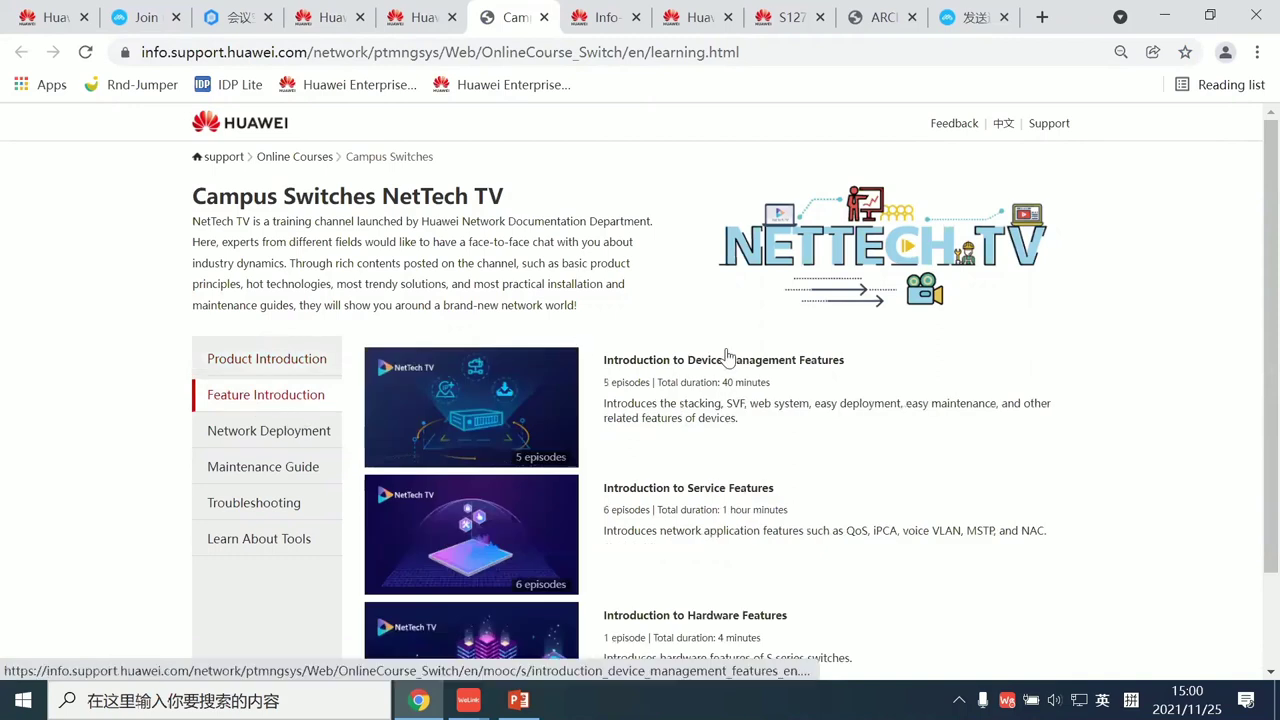
{"action": "left_click", "coordinate": [296, 442]}
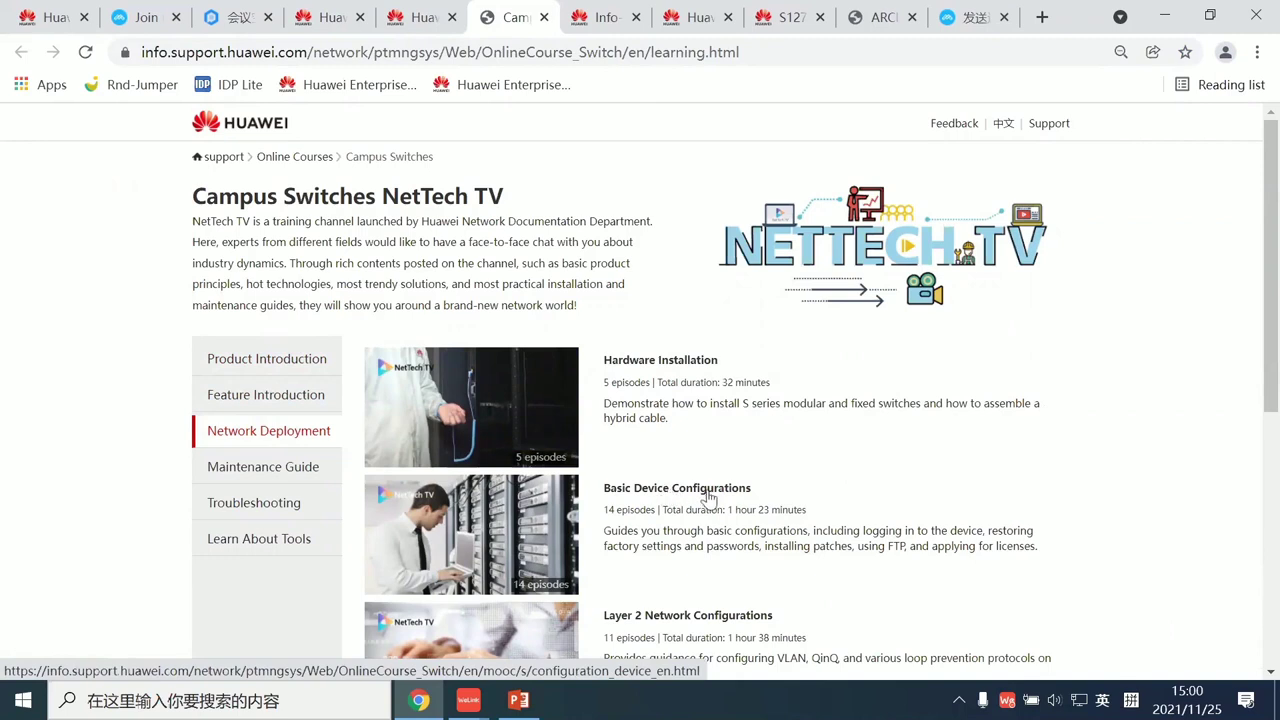
{"action": "scroll", "coordinate": [690, 400], "scroll_direction": "down", "scroll_amount": 2}
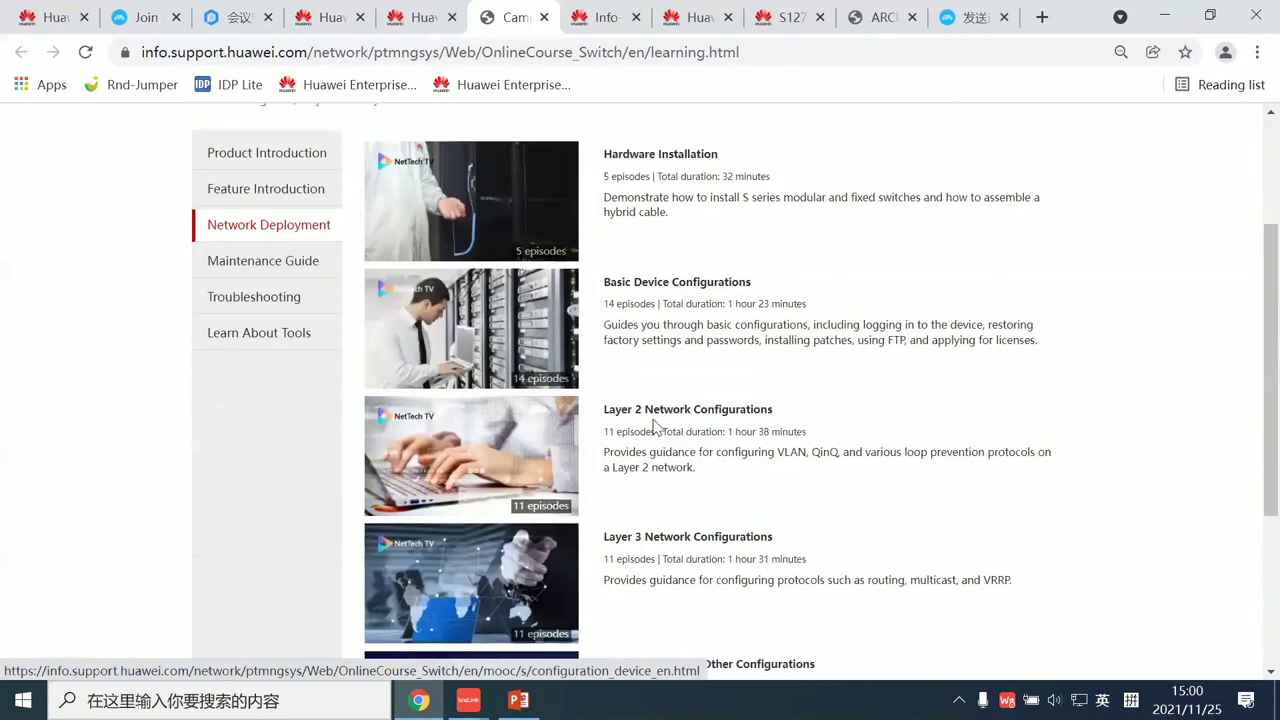
{"action": "scroll", "coordinate": [630, 480], "scroll_direction": "down", "scroll_amount": 2}
{"action": "scroll", "coordinate": [655, 470], "scroll_direction": "down", "scroll_amount": 1}
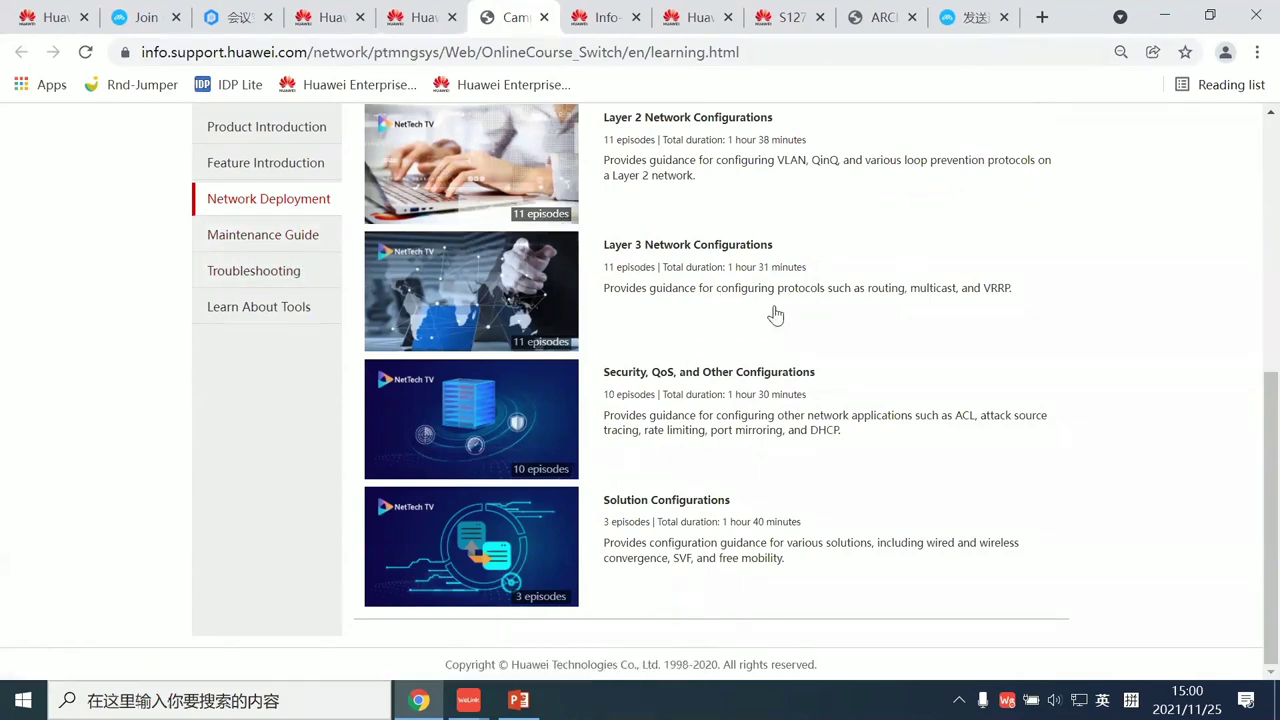
- Return to the Online Courses overview and view its Enterprise Network product and solution categories
{"action": "scroll", "coordinate": [764, 311], "scroll_direction": "up", "scroll_amount": 5}
{"action": "key", "text": "ctrl+shift+Tab"}
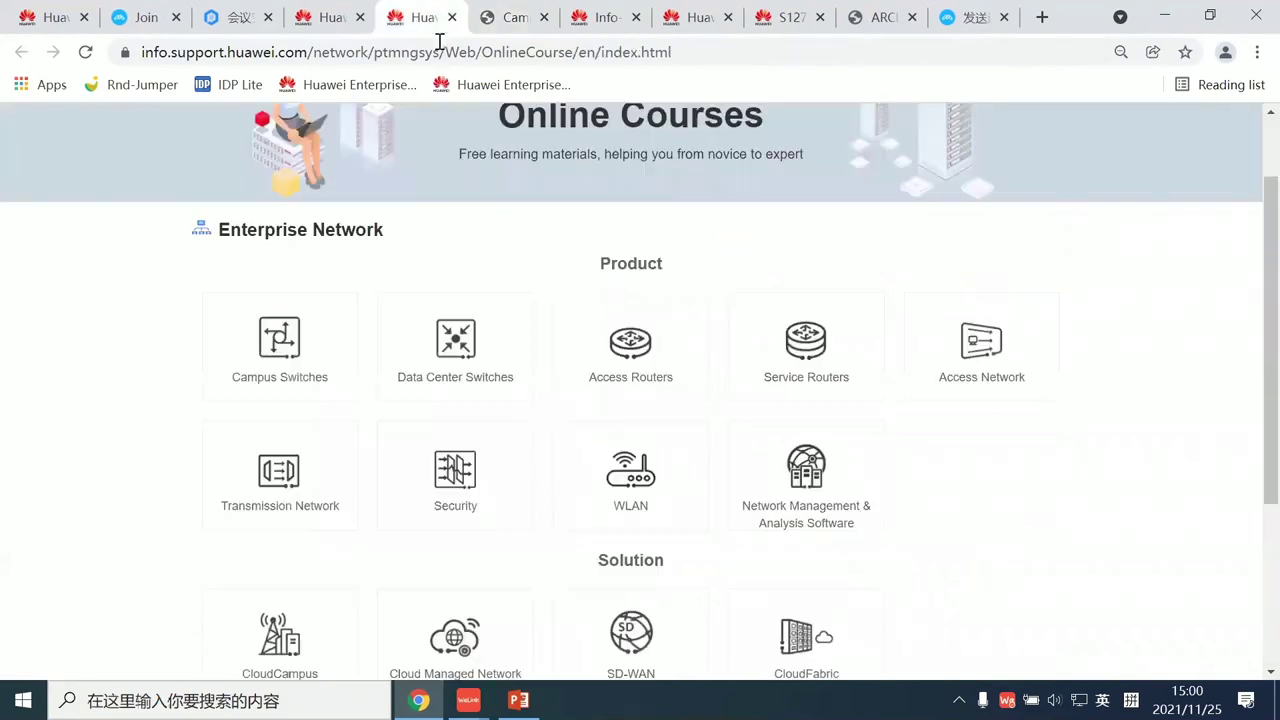
{"action": "scroll", "coordinate": [566, 617], "scroll_direction": "down", "scroll_amount": 1}
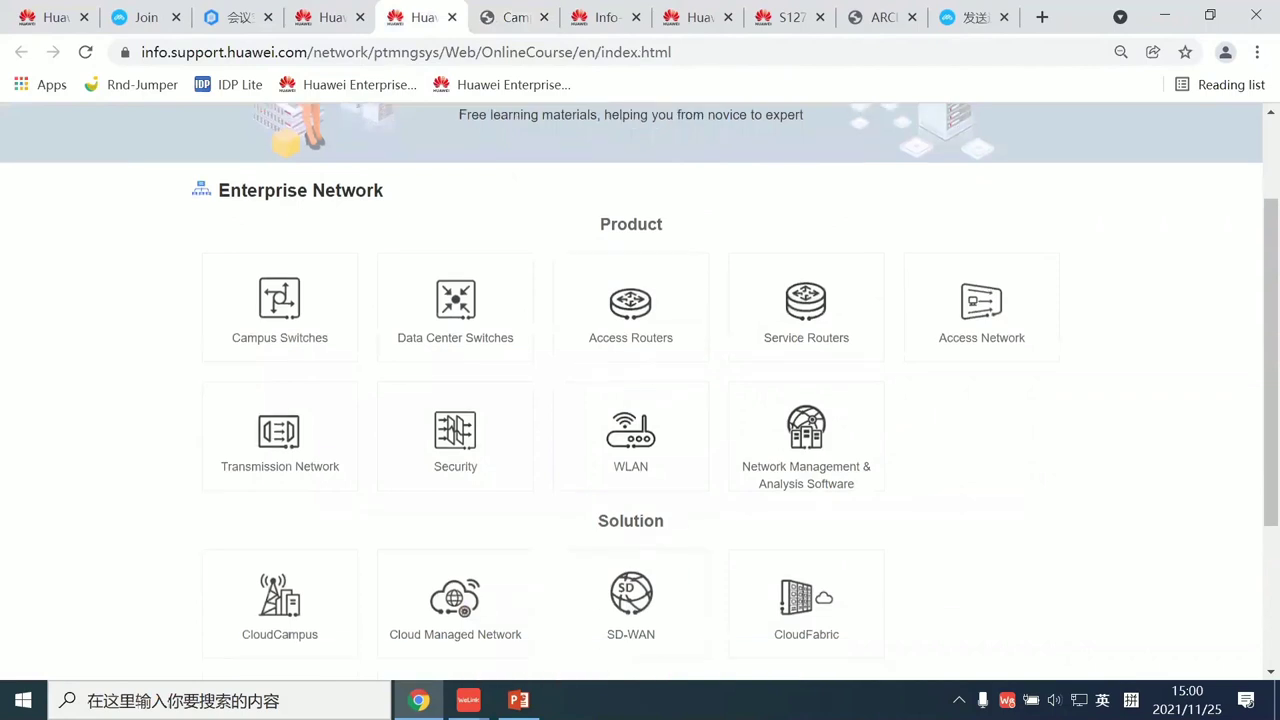
- Switch to PowerPoint, present from the Typical Configuration Examples and Best Practices slide to the iMaster NCE-Campus slide, and end the show
{"action": "key", "text": "alt+Tab"}
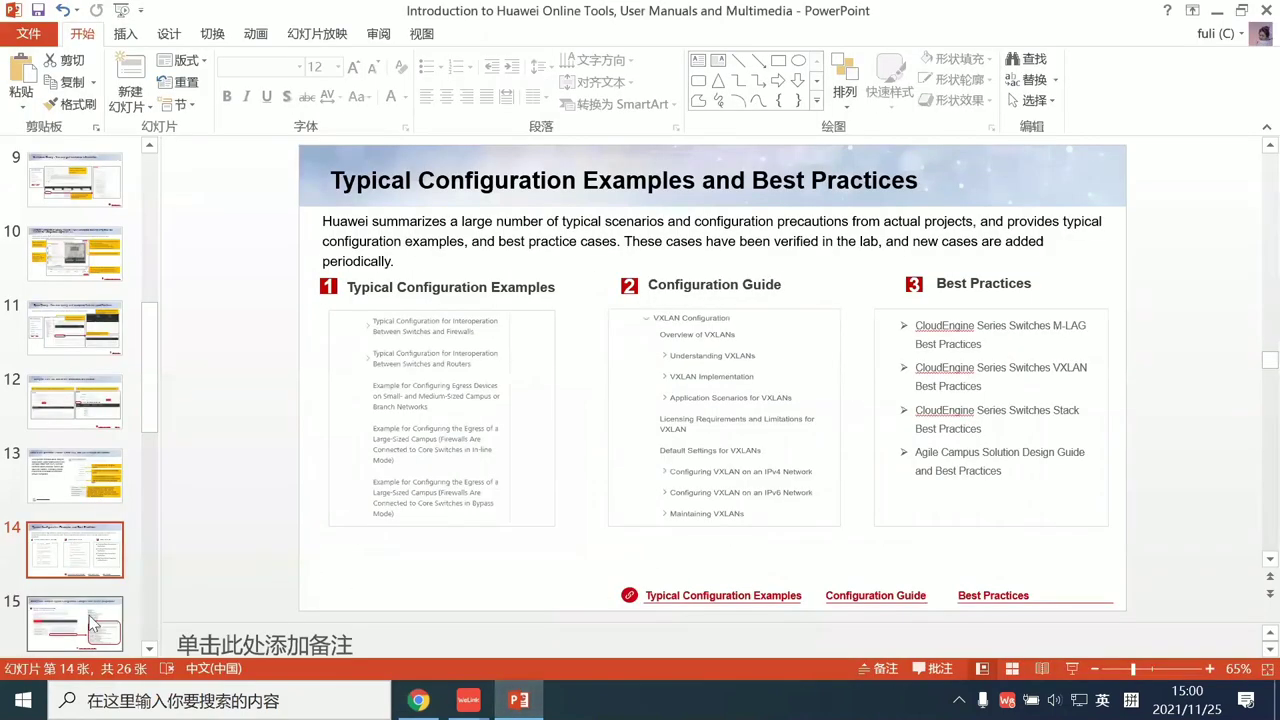
{"action": "left_click", "coordinate": [1071, 668]}
{"action": "key", "text": "Right"}
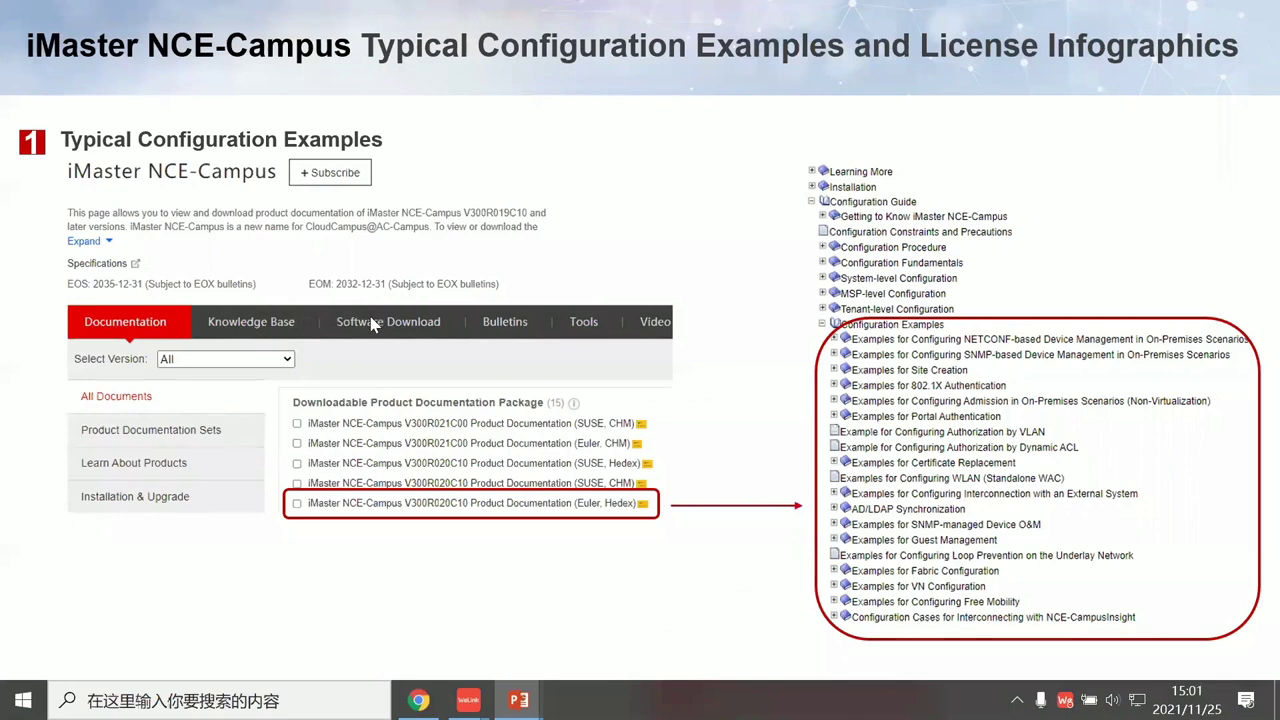
{"action": "key", "text": "Escape"}
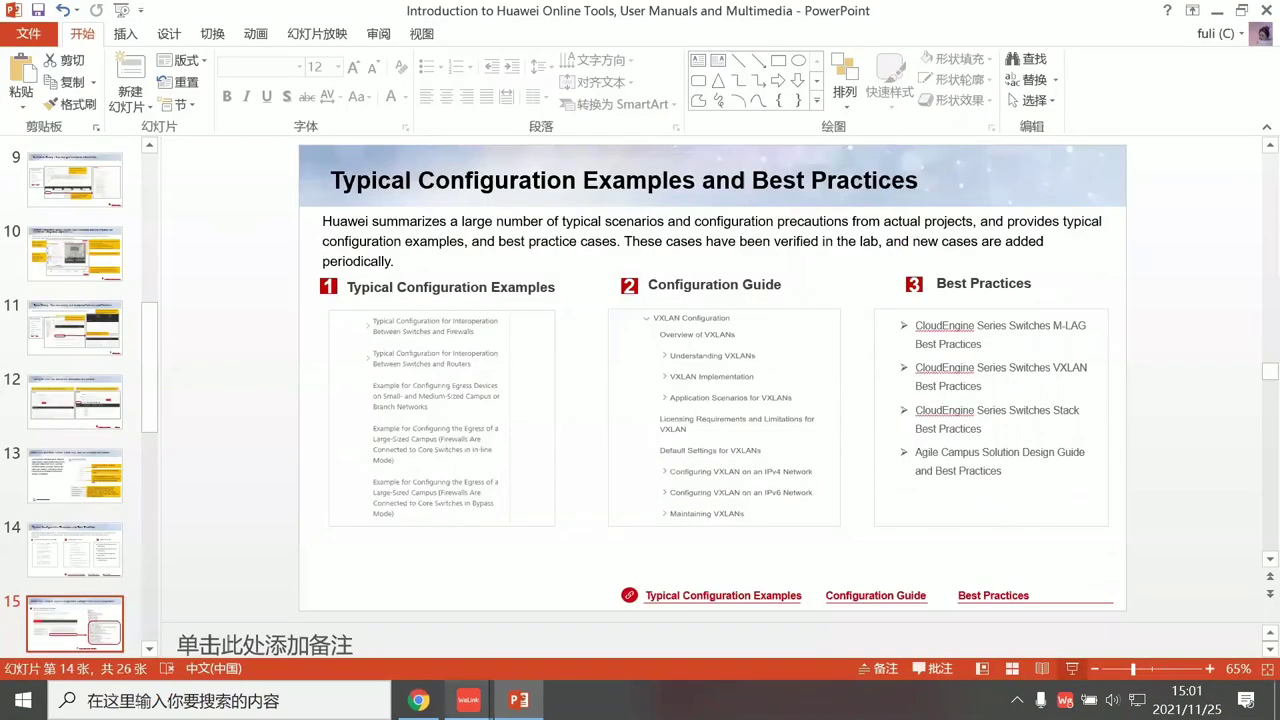
- Switch to Chrome and load the Huawei enterprise support home page in place of the Online Courses overview
{"action": "left_click", "coordinate": [418, 698]}
{"action": "scroll", "coordinate": [483, 177], "scroll_direction": "up", "scroll_amount": 2}
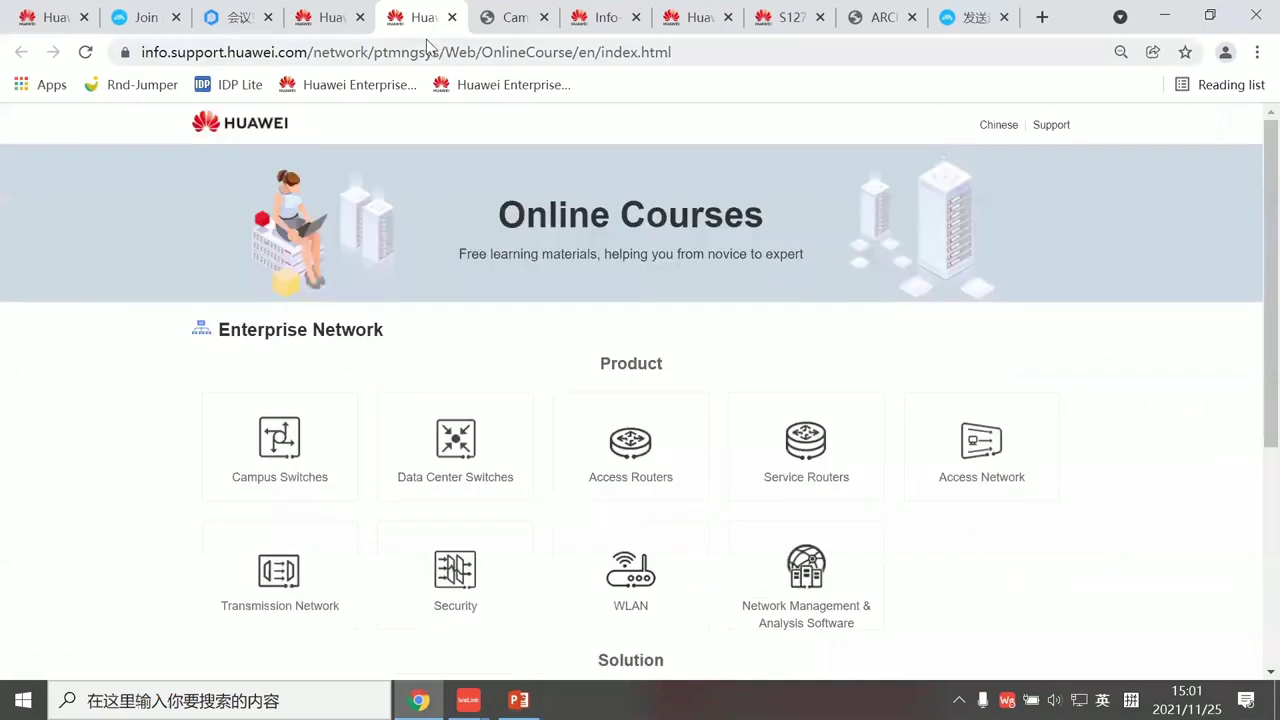
{"action": "left_click", "coordinate": [425, 52]}
{"action": "type", "text": "support"}
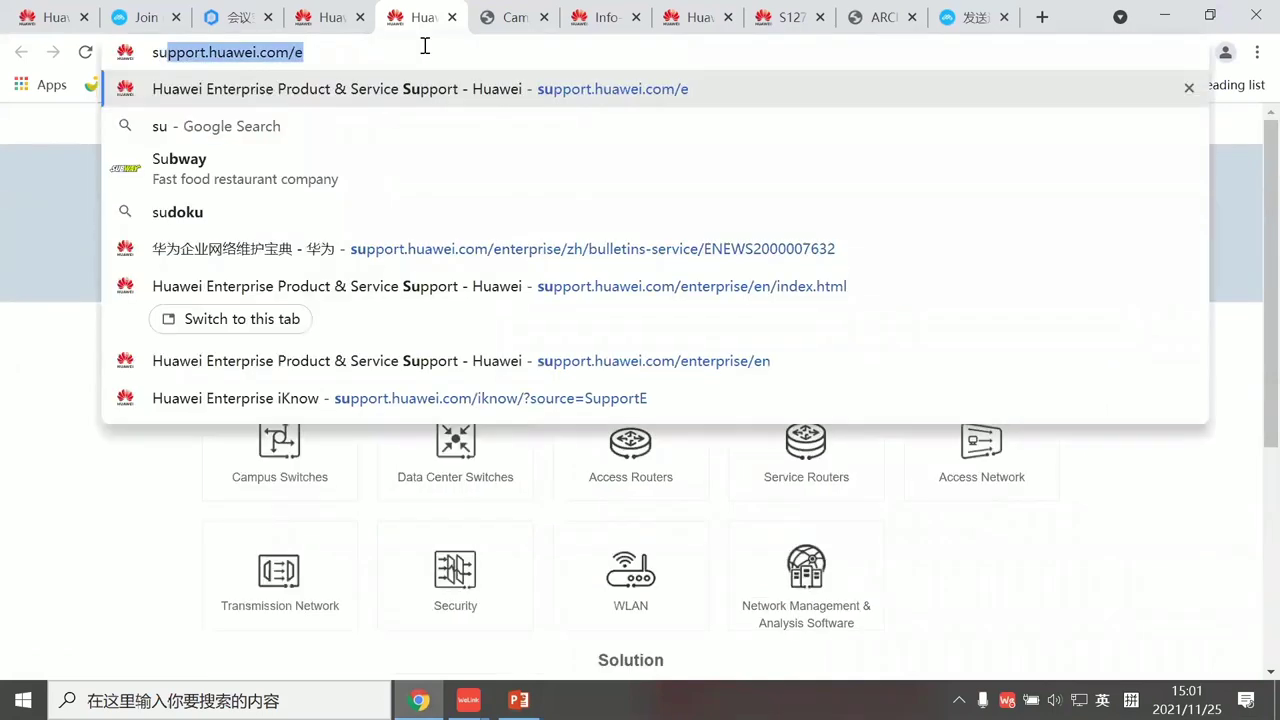
{"action": "key", "text": "Return"}
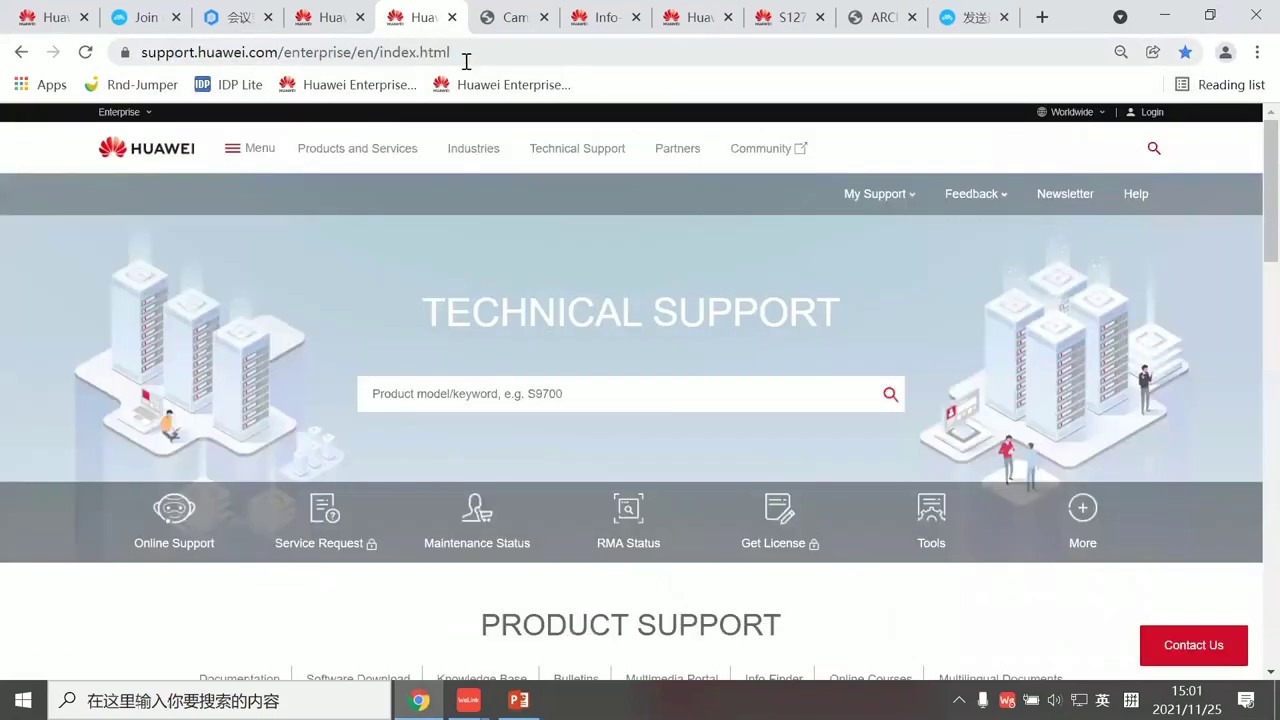
- Open the iMaster NCE-Campus product page through Network Management Control & Analysis under Enterprise Network and view its documentation
{"action": "scroll", "coordinate": [271, 334], "scroll_direction": "down", "scroll_amount": 5}
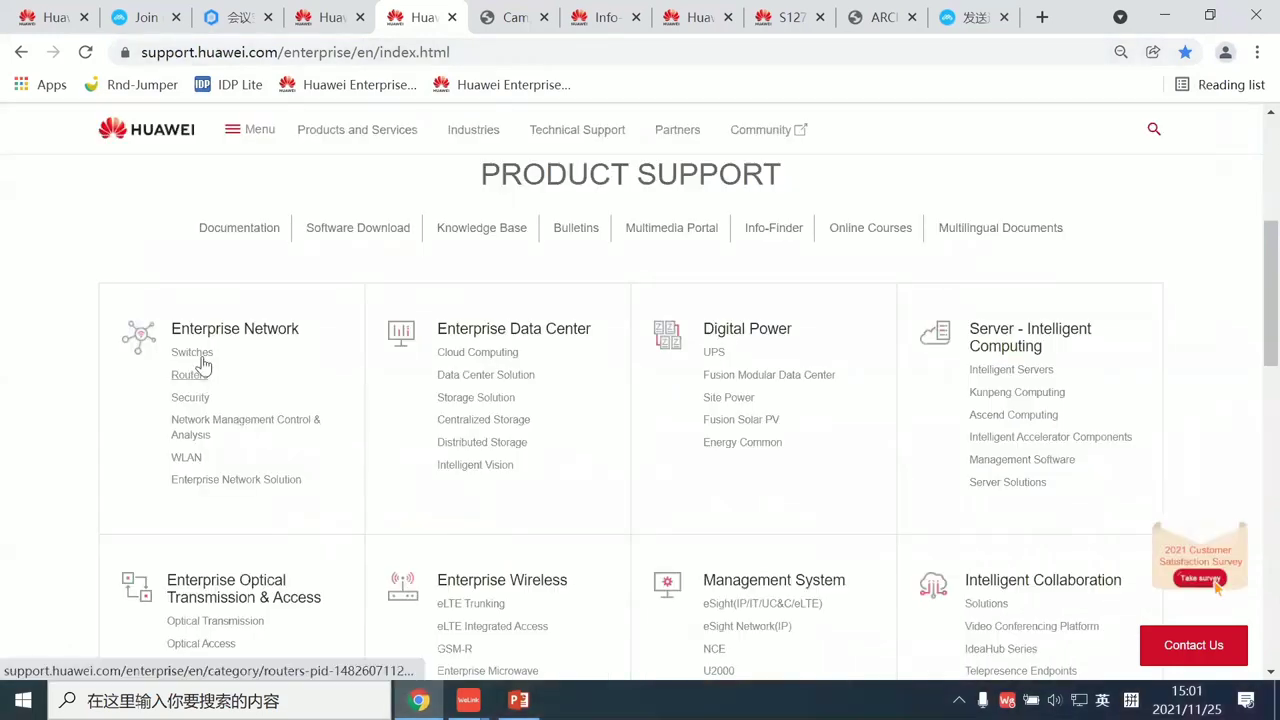
{"action": "left_click", "coordinate": [233, 421]}
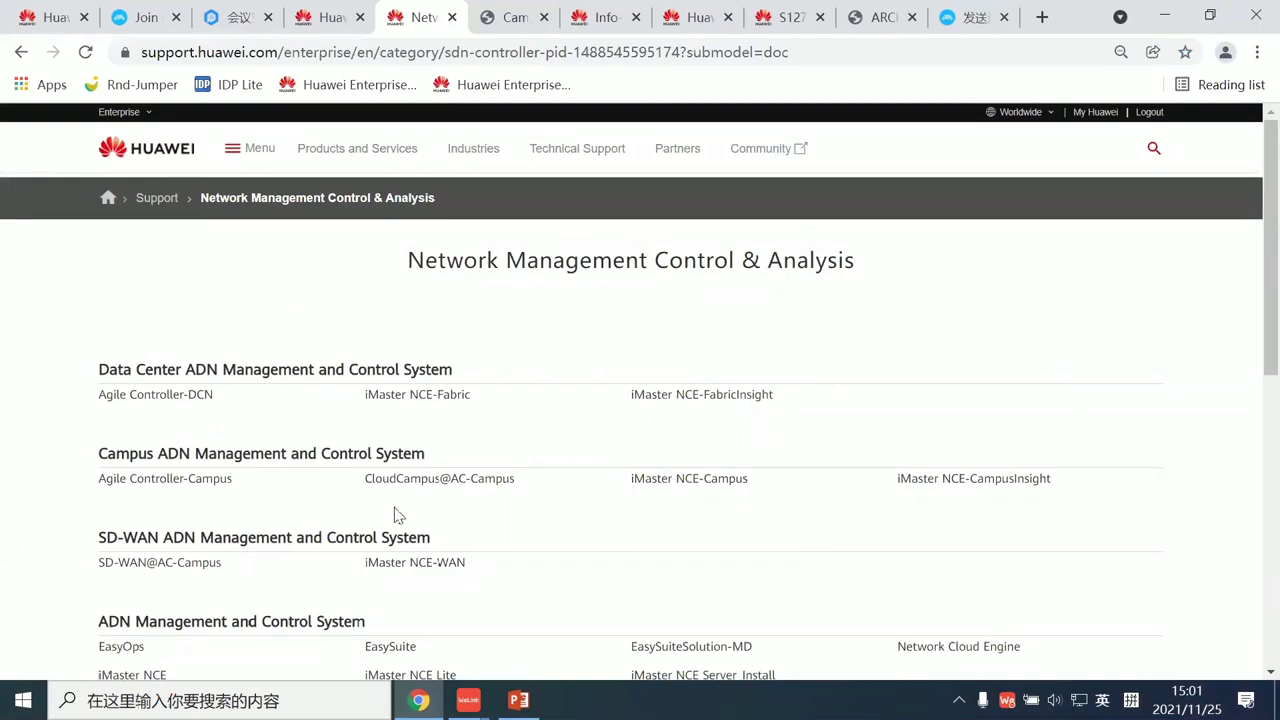
{"action": "scroll", "coordinate": [462, 570], "scroll_direction": "down", "scroll_amount": 1}
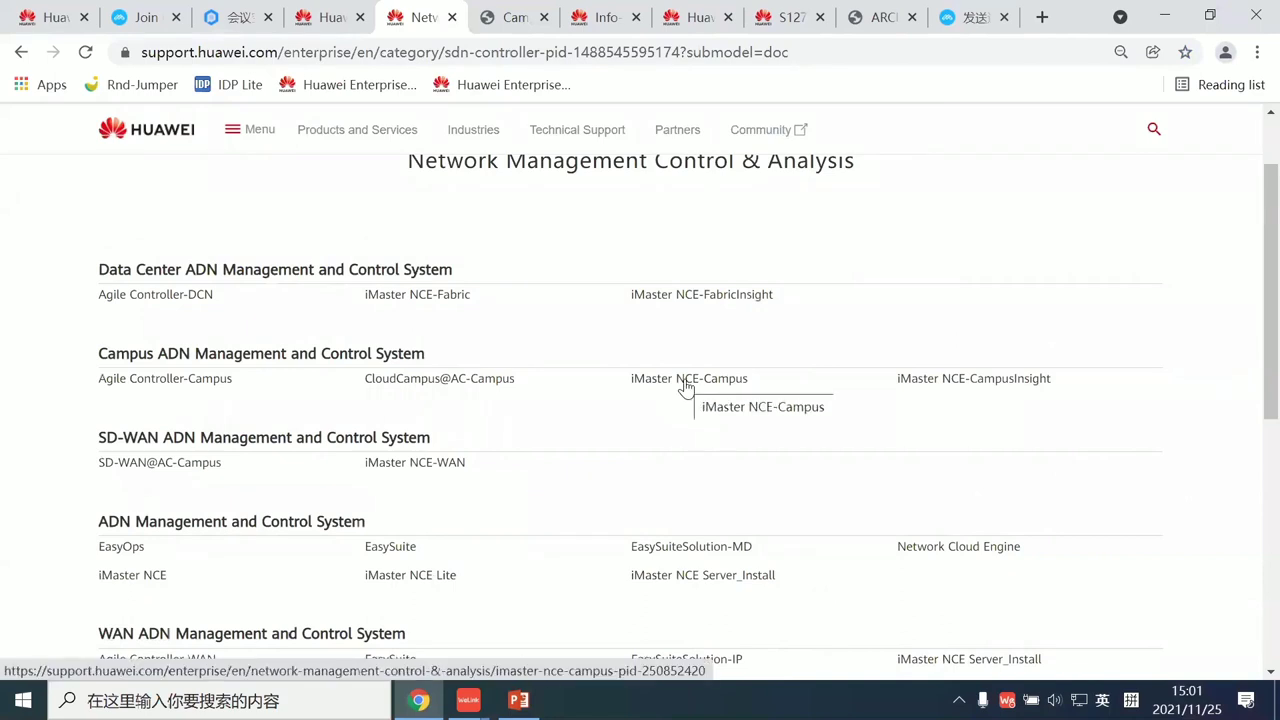
{"action": "left_click", "coordinate": [686, 386]}
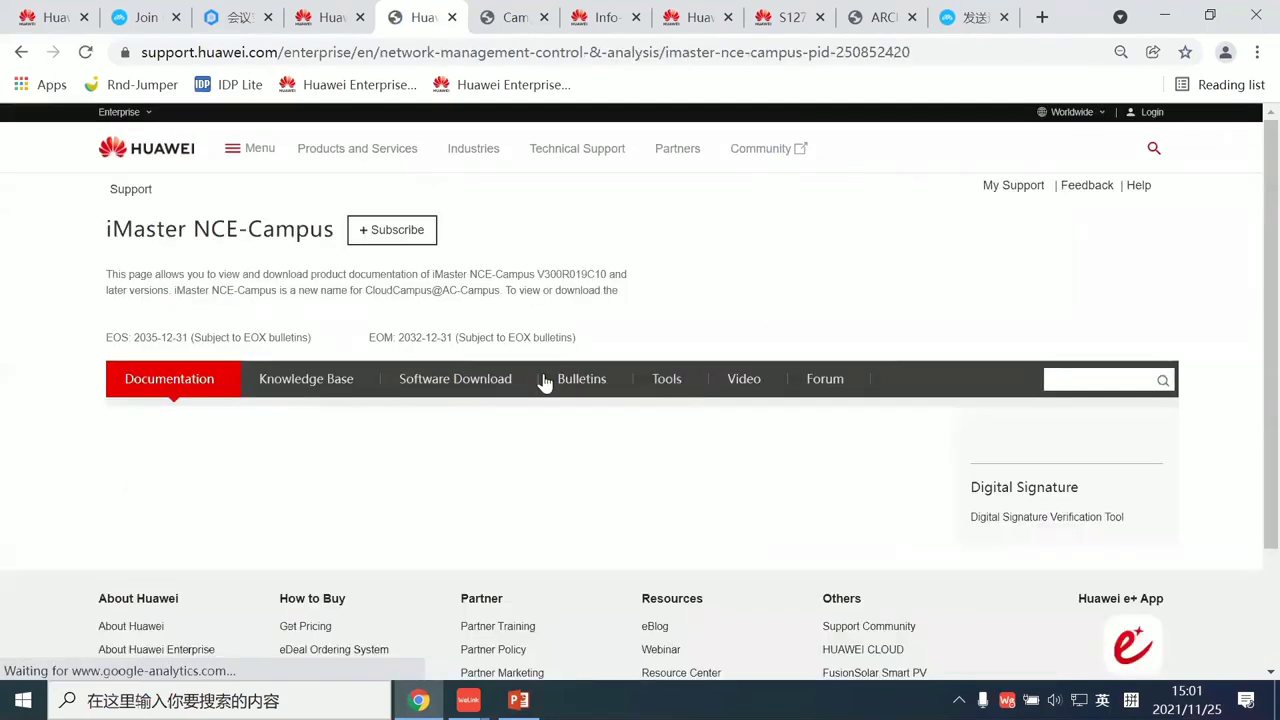
{"action": "scroll", "coordinate": [263, 375], "scroll_direction": "down", "scroll_amount": 4}
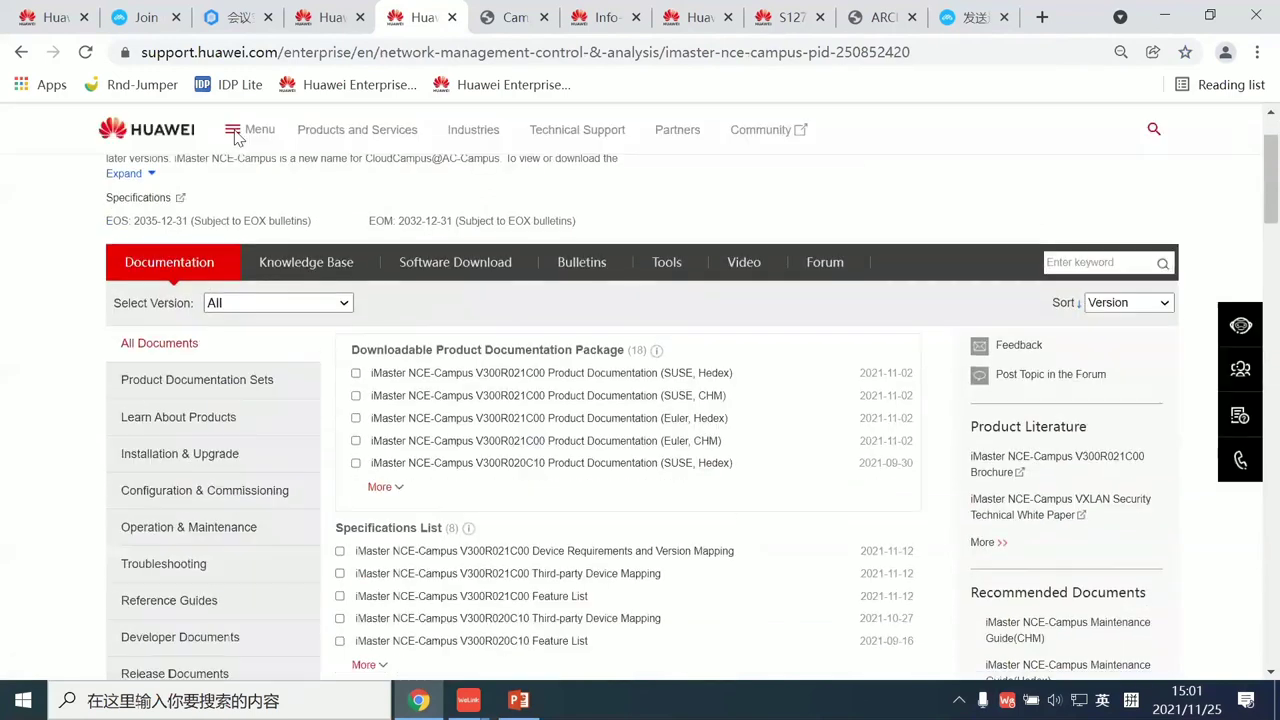
{"action": "scroll", "coordinate": [245, 305], "scroll_direction": "up", "scroll_amount": 2}
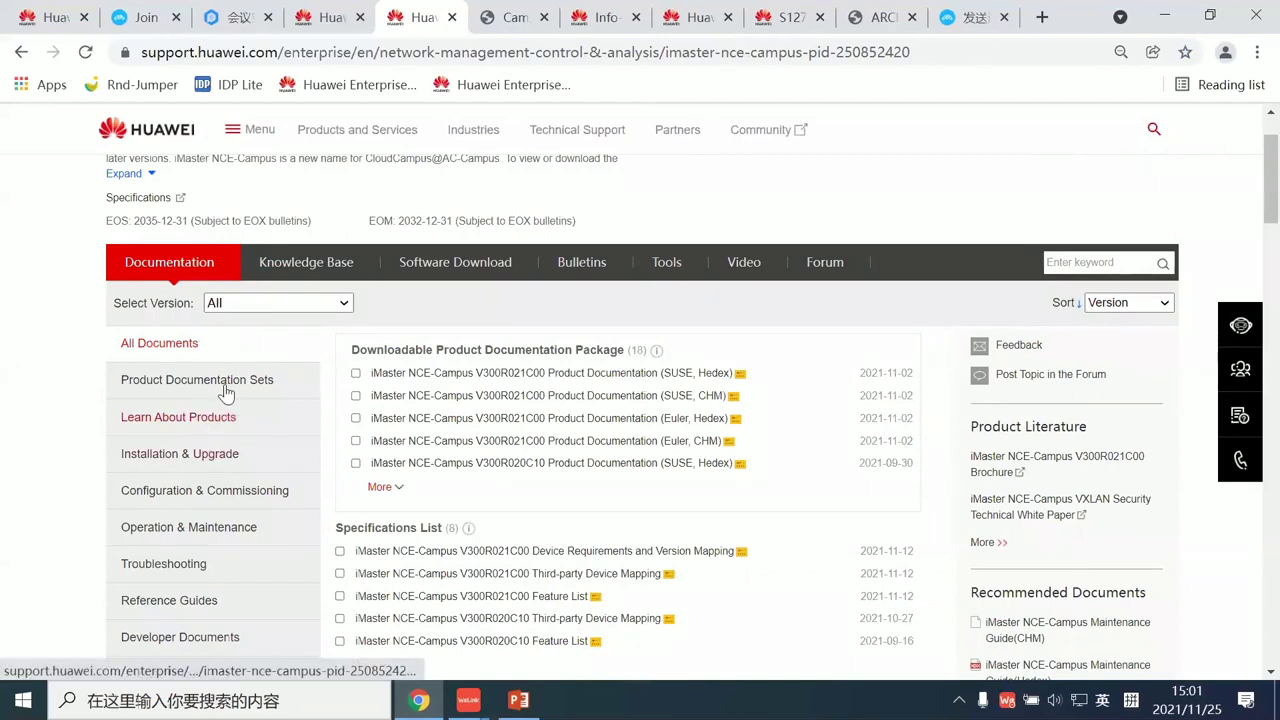
- List the Configuration & Commissioning documents of iMaster NCE-Campus, viewing the Best Practices and then the Configuration Guide category
{"action": "left_click", "coordinate": [201, 496]}
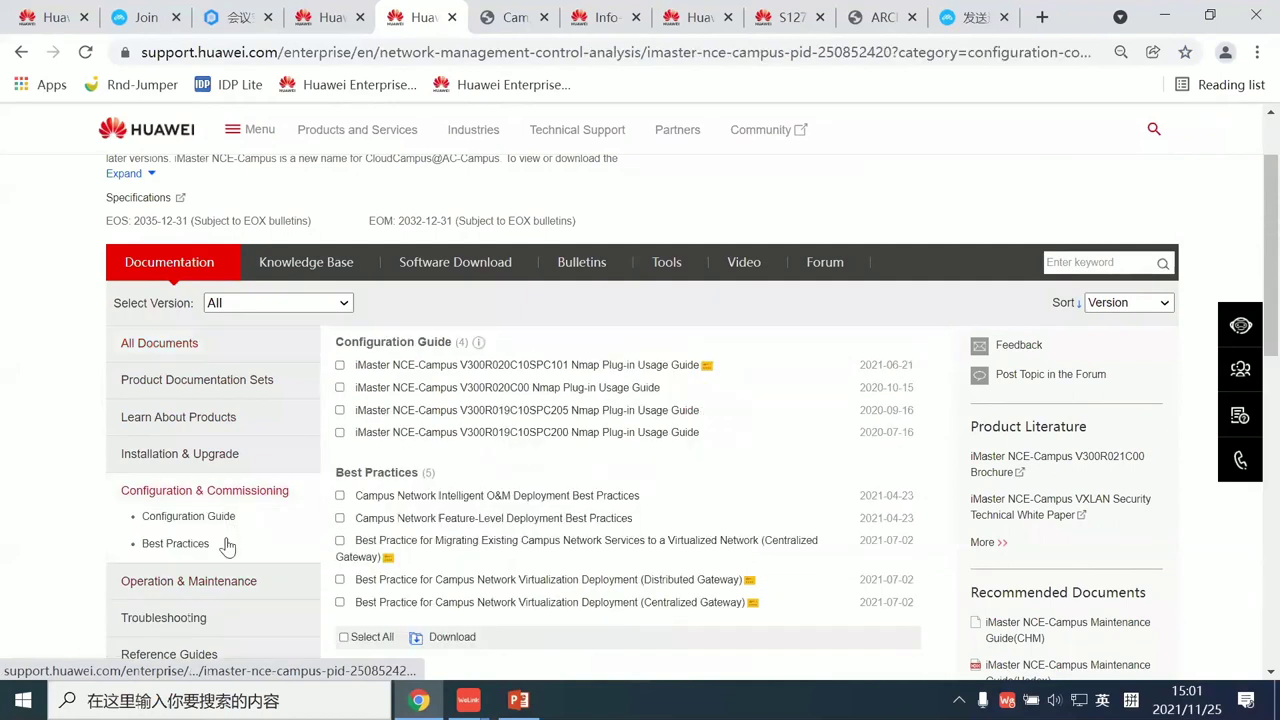
{"action": "left_click", "coordinate": [187, 546]}
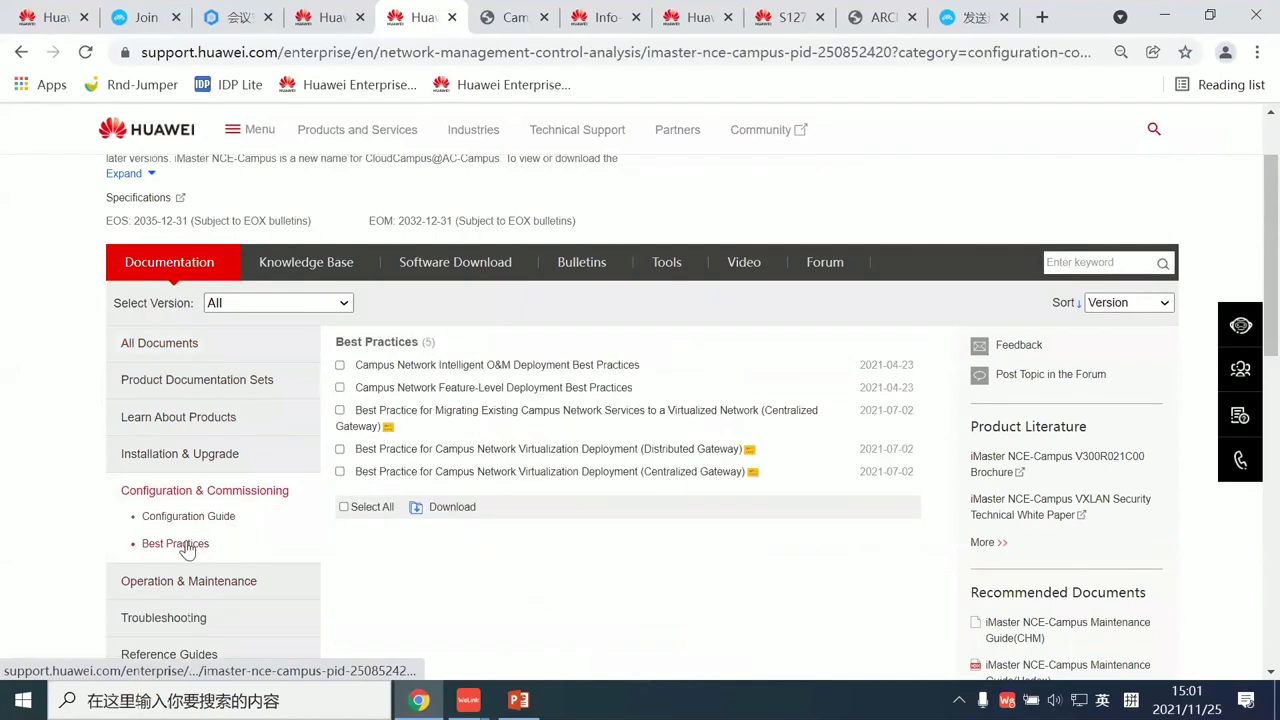
{"action": "left_click", "coordinate": [208, 518]}
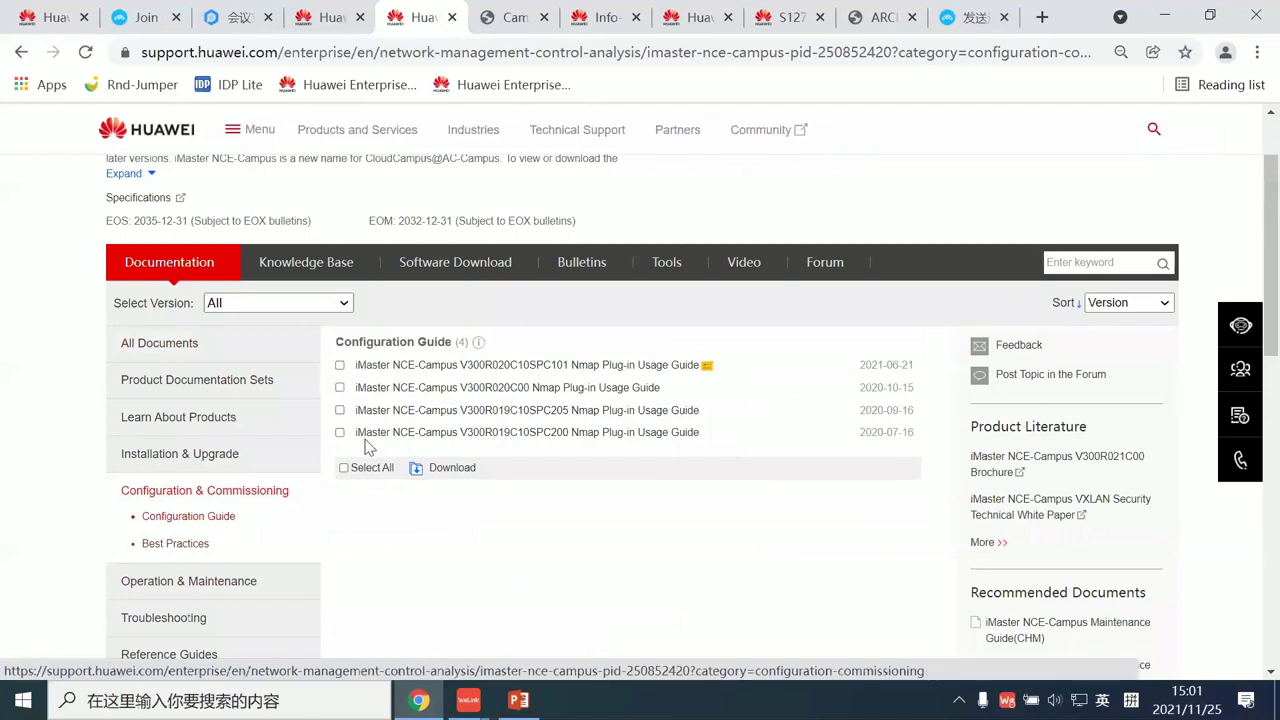
- Show the iMaster NCE-Campus videos and filter them by the Infographics type
{"action": "left_click", "coordinate": [737, 278]}
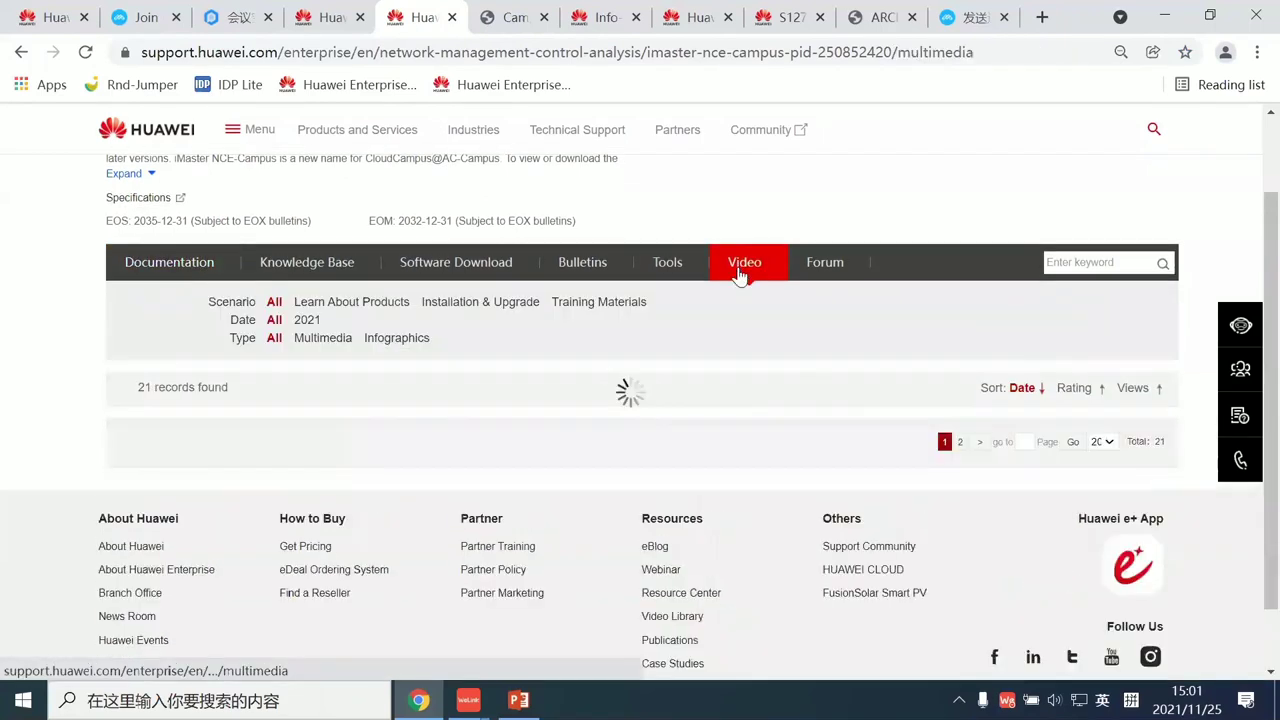
{"action": "left_click", "coordinate": [406, 338]}
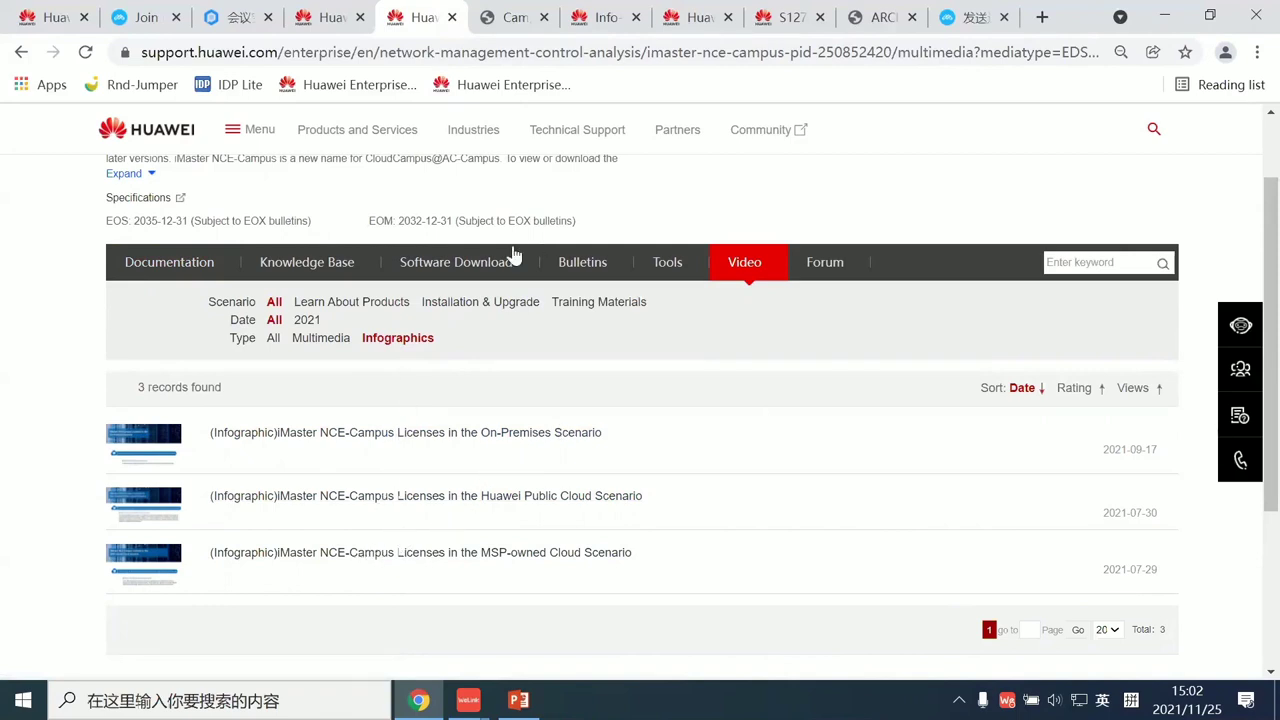
{"action": "scroll", "coordinate": [630, 307], "scroll_direction": "up", "scroll_amount": 1}
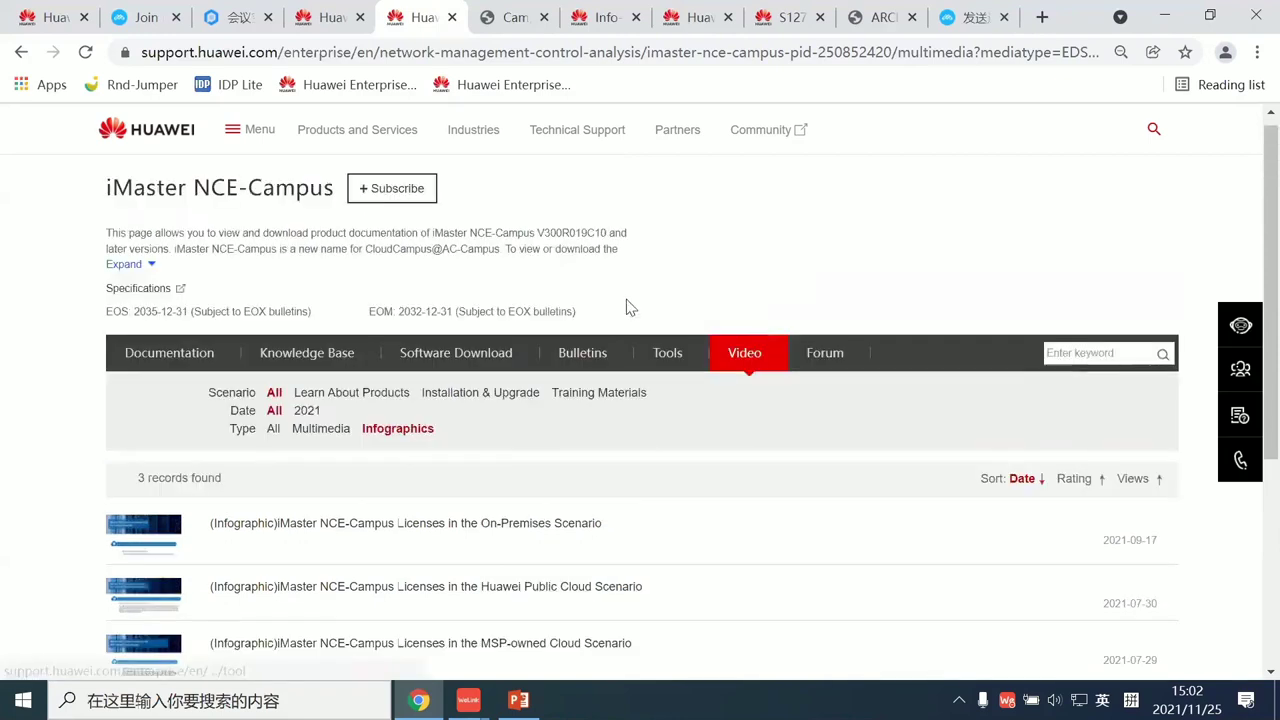
{"action": "scroll", "coordinate": [630, 307], "scroll_direction": "up", "scroll_amount": 1}
- From the enterprise support home page, open the S12700 Series product page through Switches under Enterprise Network
{"action": "left_click", "coordinate": [333, 38]}
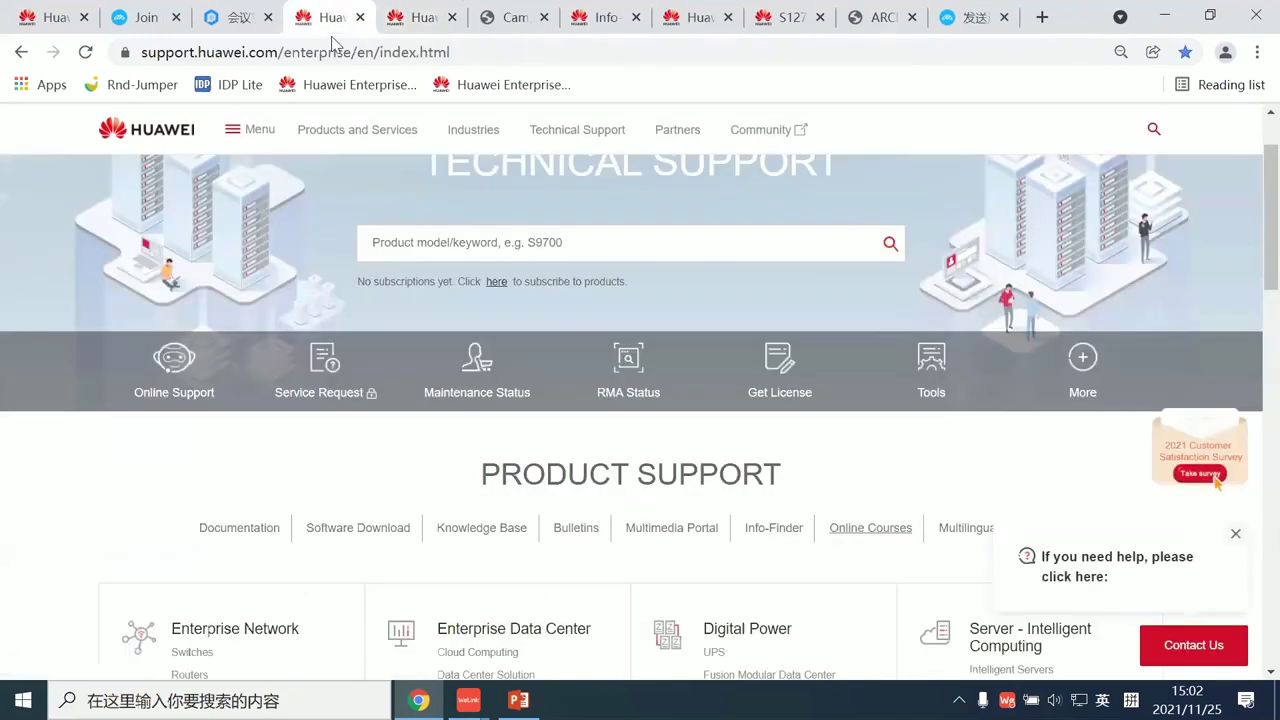
{"action": "scroll", "coordinate": [206, 608], "scroll_direction": "down", "scroll_amount": 1}
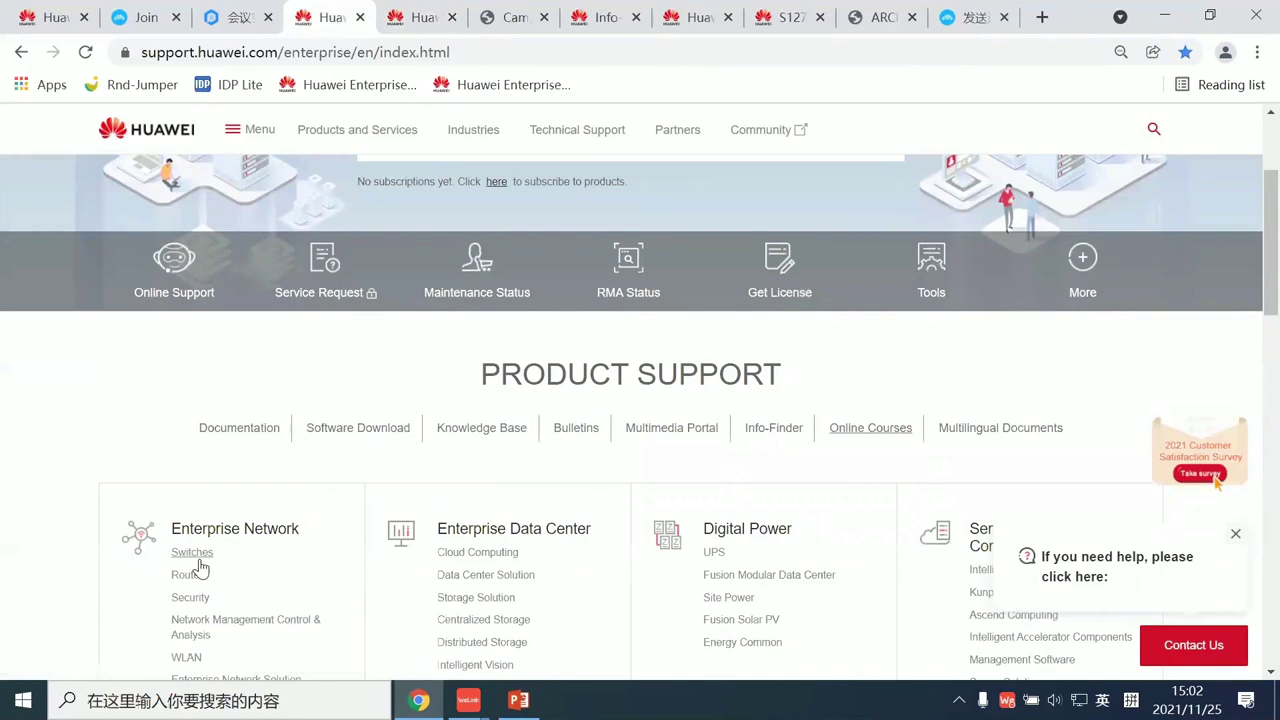
{"action": "left_click", "coordinate": [199, 562]}
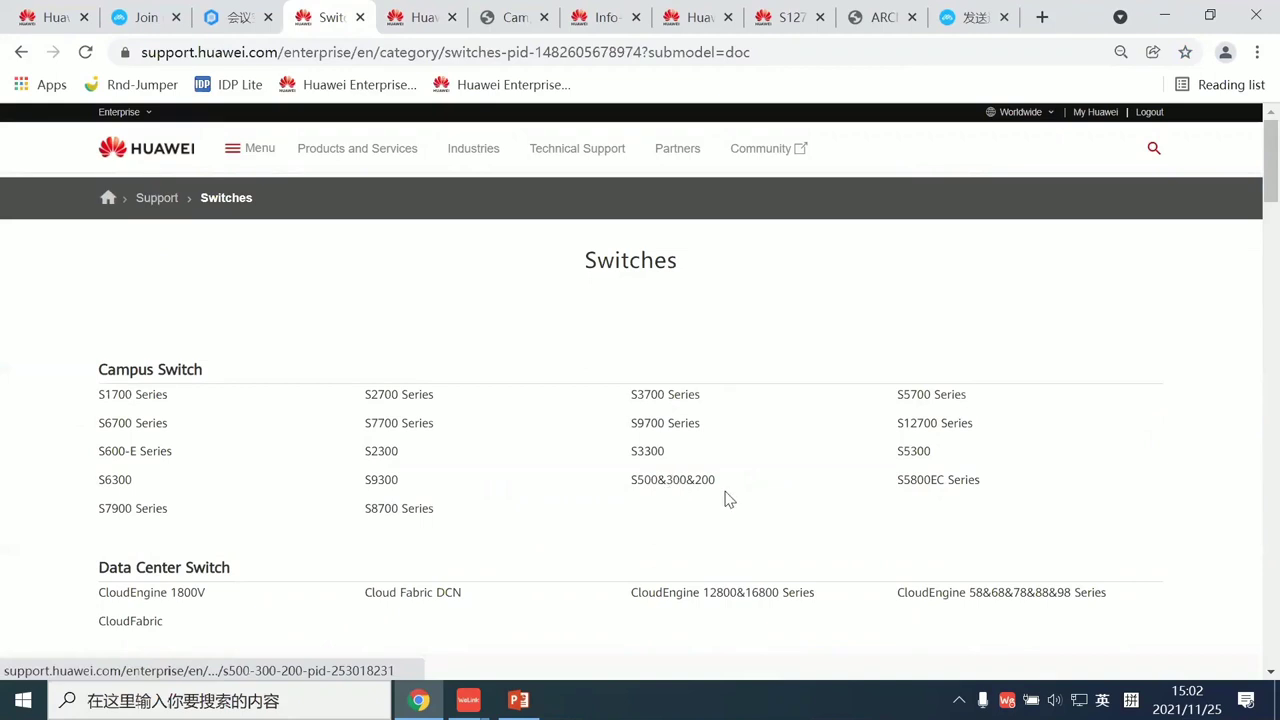
{"action": "scroll", "coordinate": [728, 560], "scroll_direction": "down", "scroll_amount": 1}
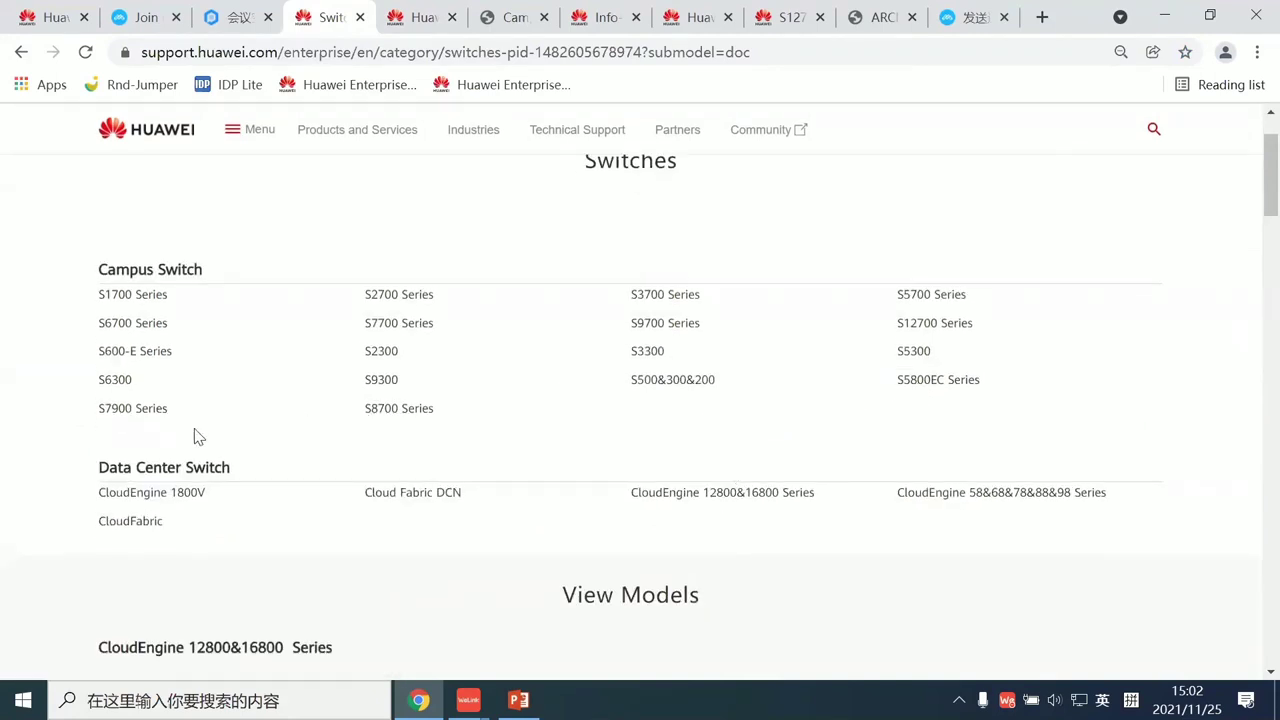
{"action": "left_click", "coordinate": [946, 323]}
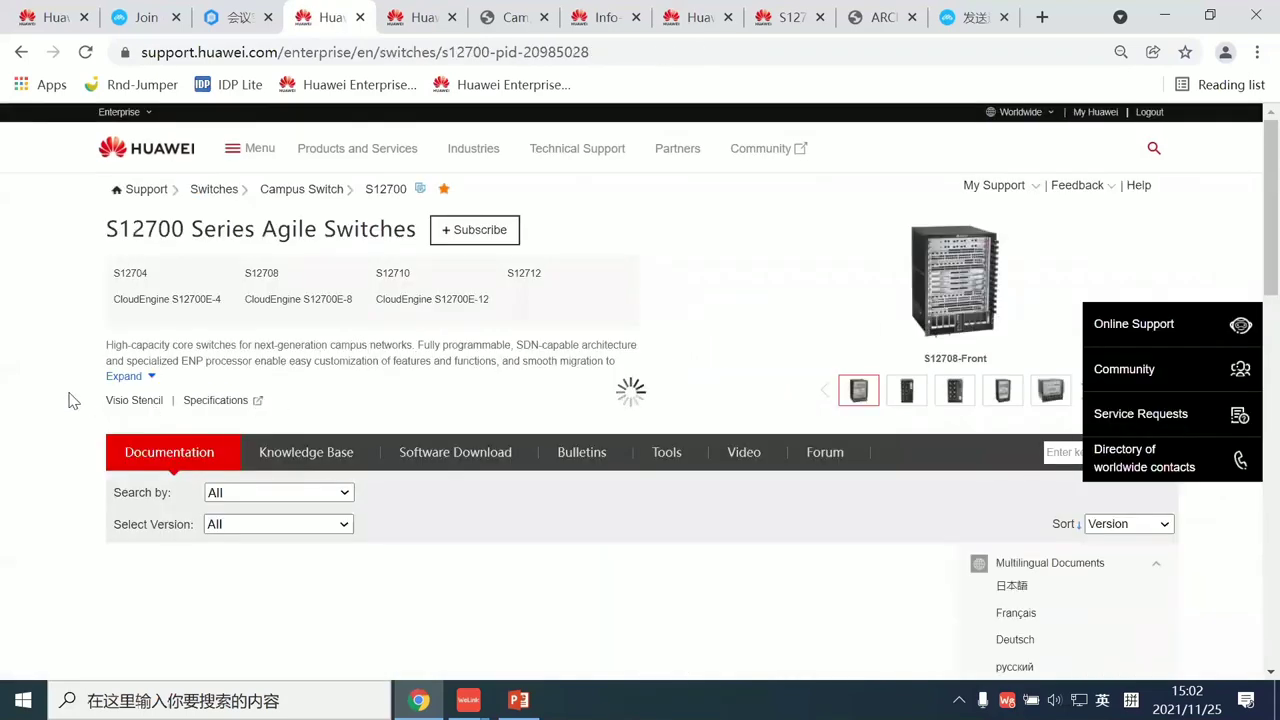
- List the Product Documentation Sets of the S12700 and open the S12700 and S12700E V200R019C10 Product Documentation(HedEx2.0)
{"action": "scroll", "coordinate": [65, 385], "scroll_direction": "down", "scroll_amount": 3}
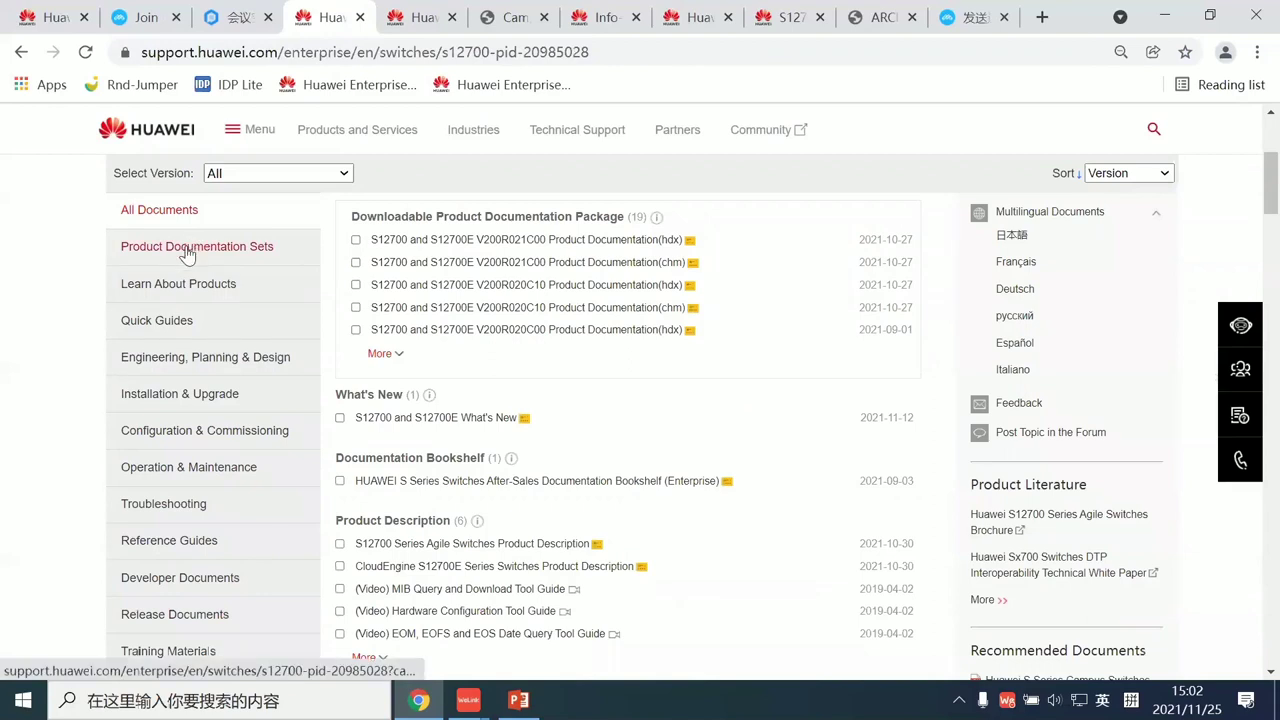
{"action": "left_click", "coordinate": [157, 248]}
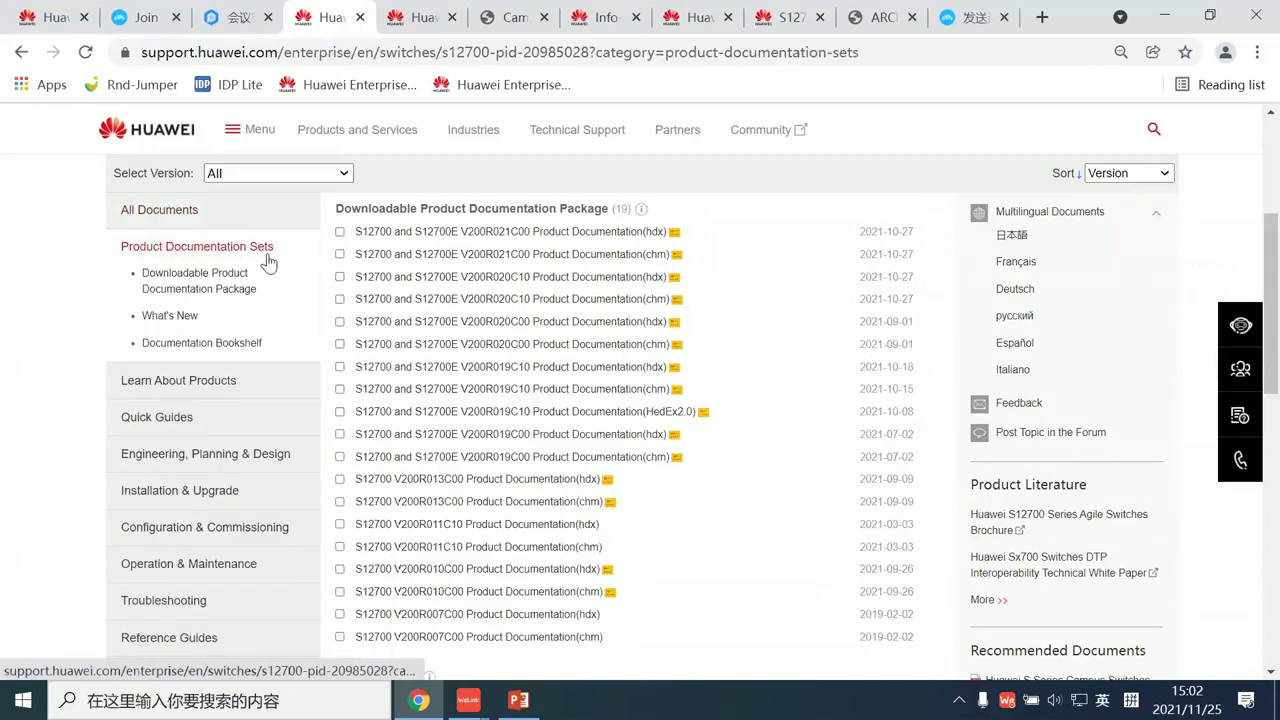
{"action": "left_click", "coordinate": [660, 417]}
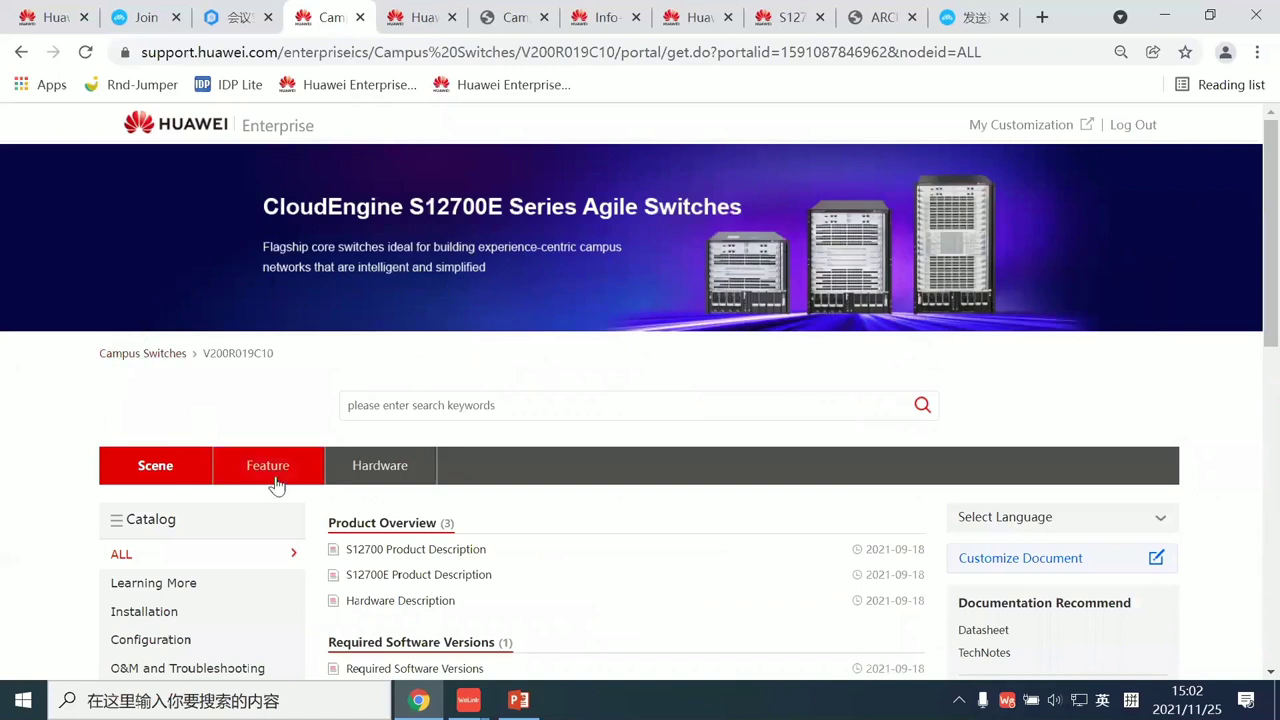
- Try to open the Customize Document page for the V200R019C10 documentation, and close it again
{"action": "scroll", "coordinate": [12, 430], "scroll_direction": "down", "scroll_amount": 2}
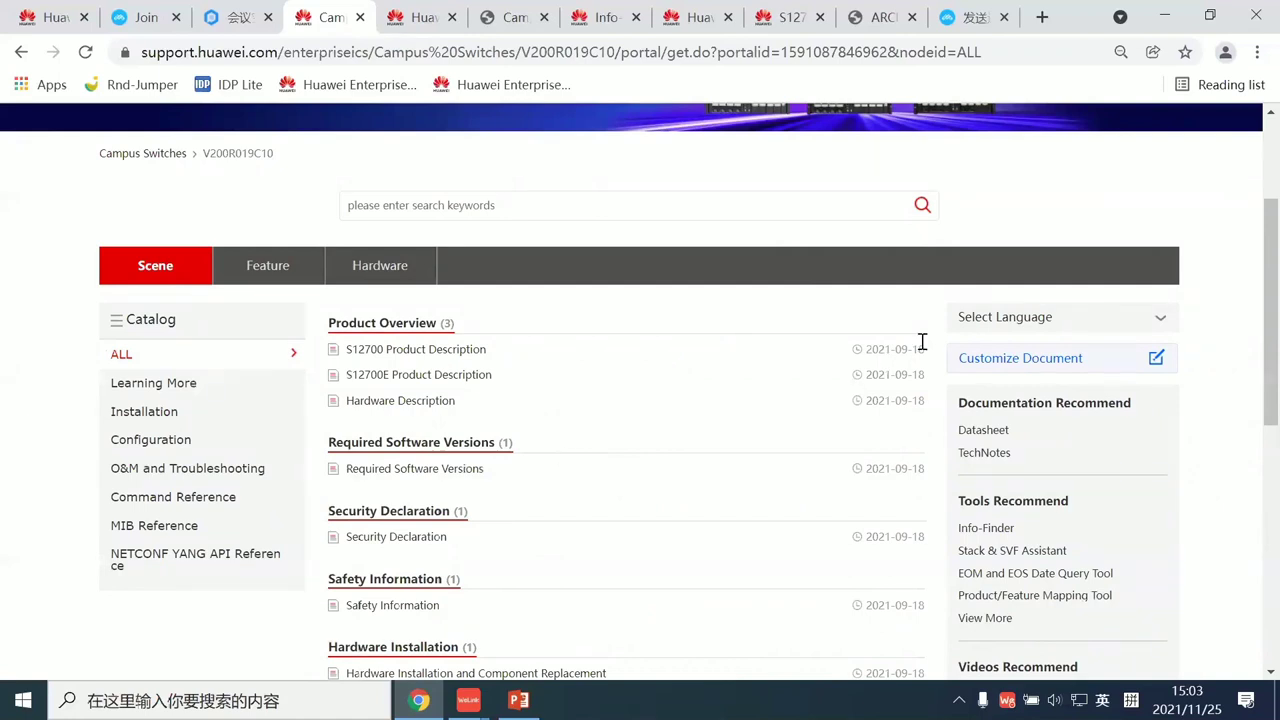
{"action": "left_click", "coordinate": [1012, 366]}
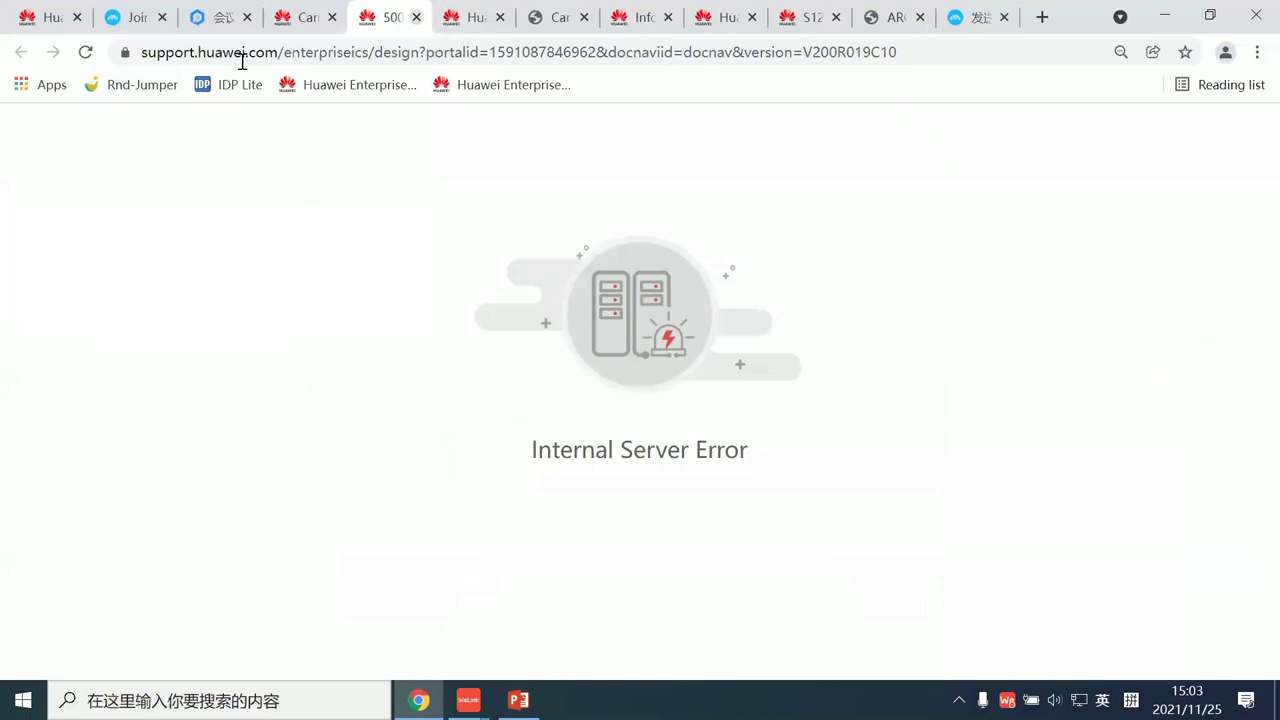
{"action": "key", "text": "ctrl+w"}
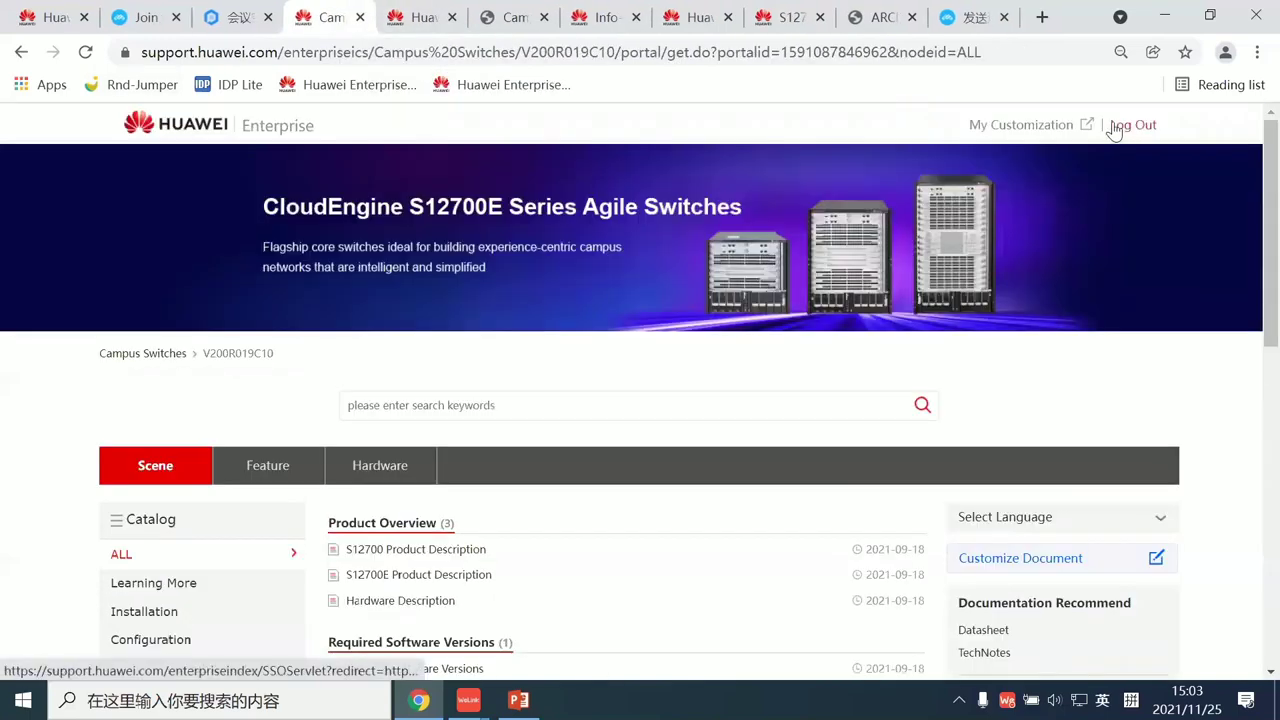
- Open the Safety Information document from the Installation category and start customizing it
{"action": "scroll", "coordinate": [220, 476], "scroll_direction": "down", "scroll_amount": 1}
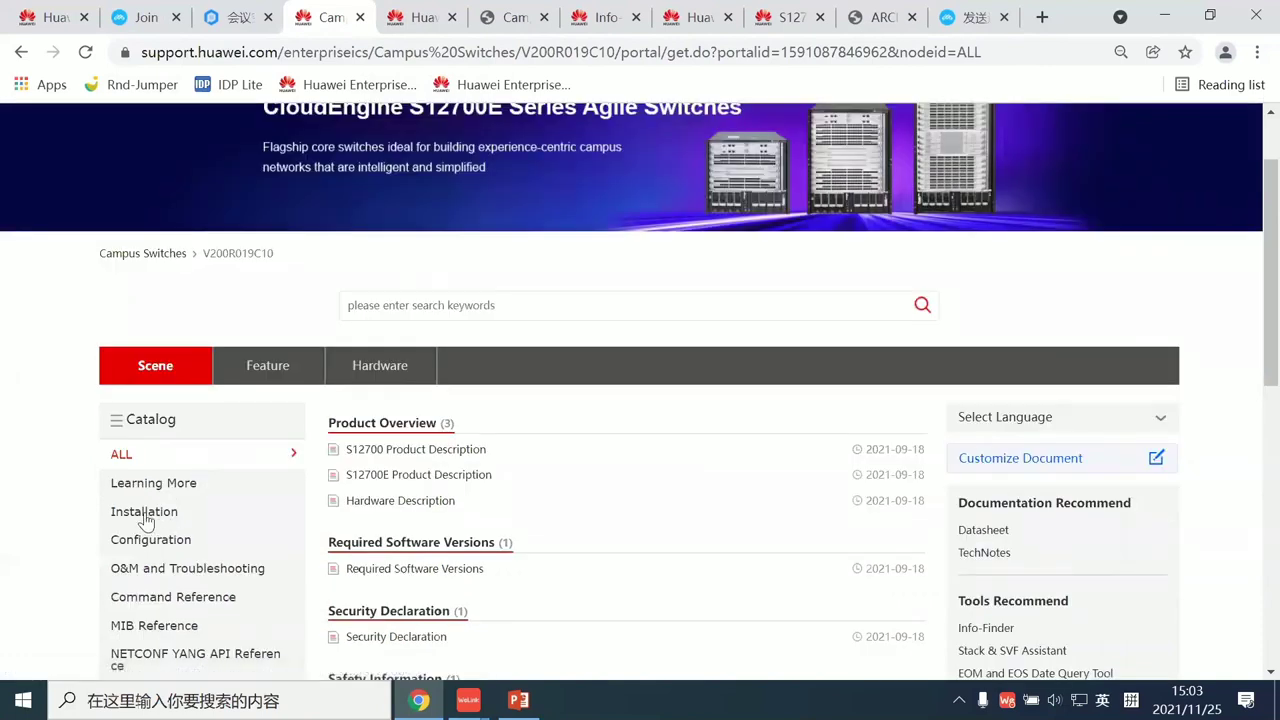
{"action": "left_click", "coordinate": [144, 513]}
{"action": "left_click", "coordinate": [392, 450]}
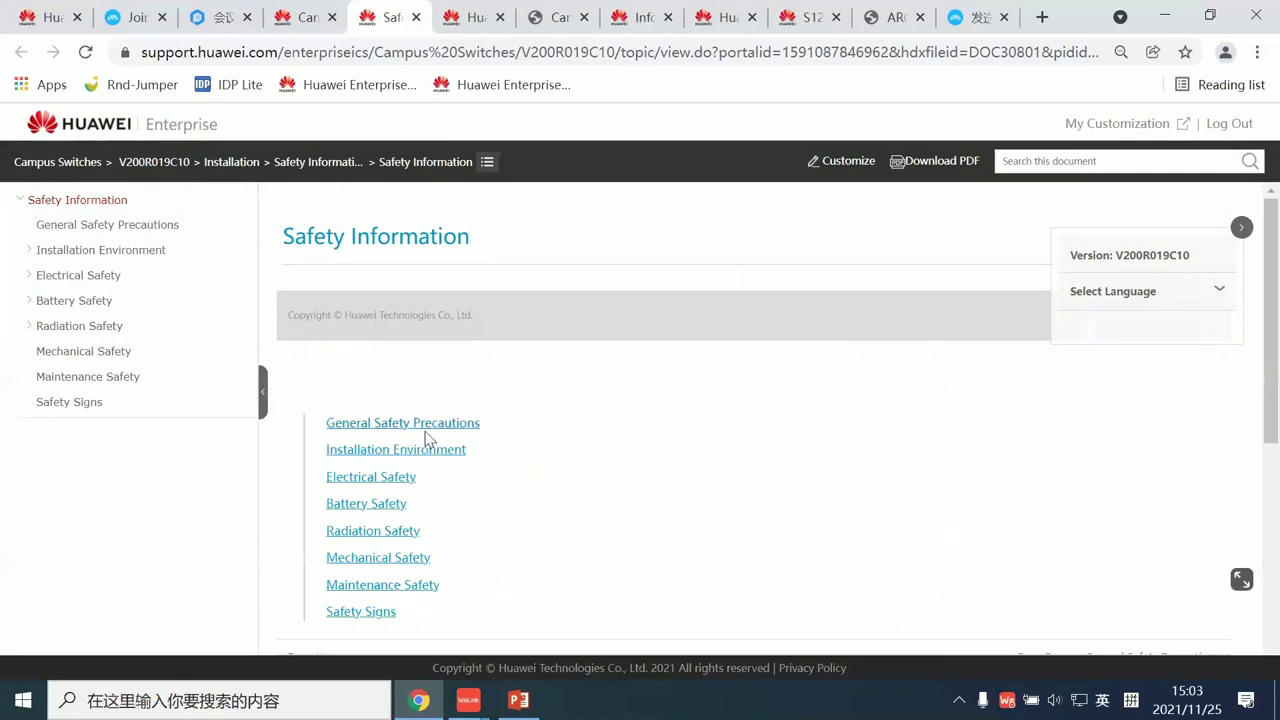
{"action": "left_click", "coordinate": [840, 165]}
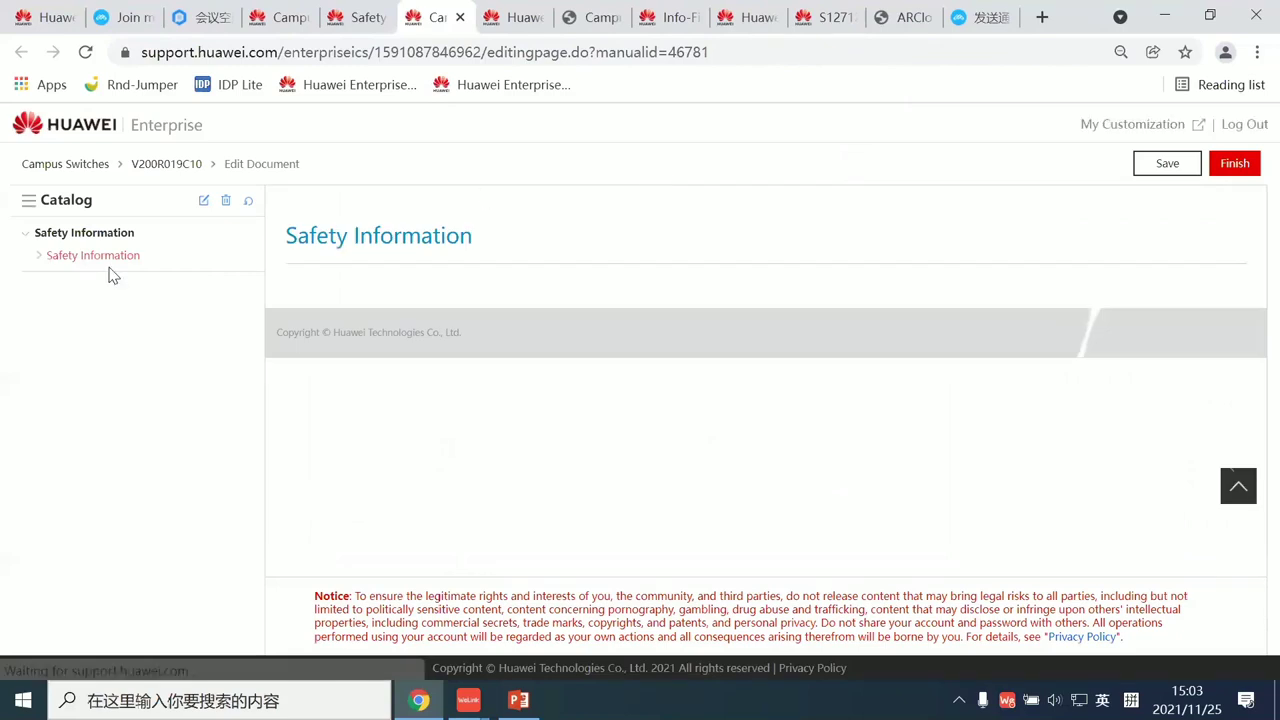
- Expand the nested Safety Information entry in the catalog and rename it to Safety Description
{"action": "left_click", "coordinate": [40, 258]}
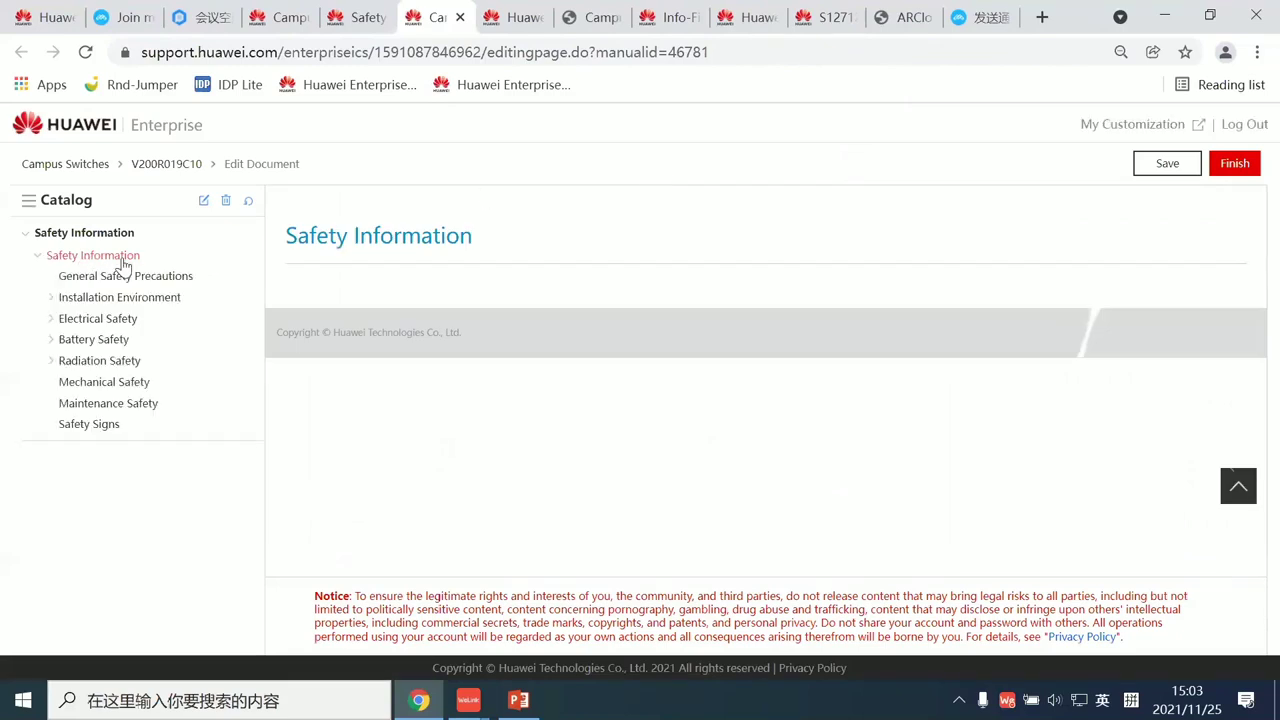
{"action": "left_click", "coordinate": [203, 204]}
{"action": "left_click_drag", "start_coordinate": [81, 255], "coordinate": [226, 266]}
{"action": "key", "text": "BackSpace"}
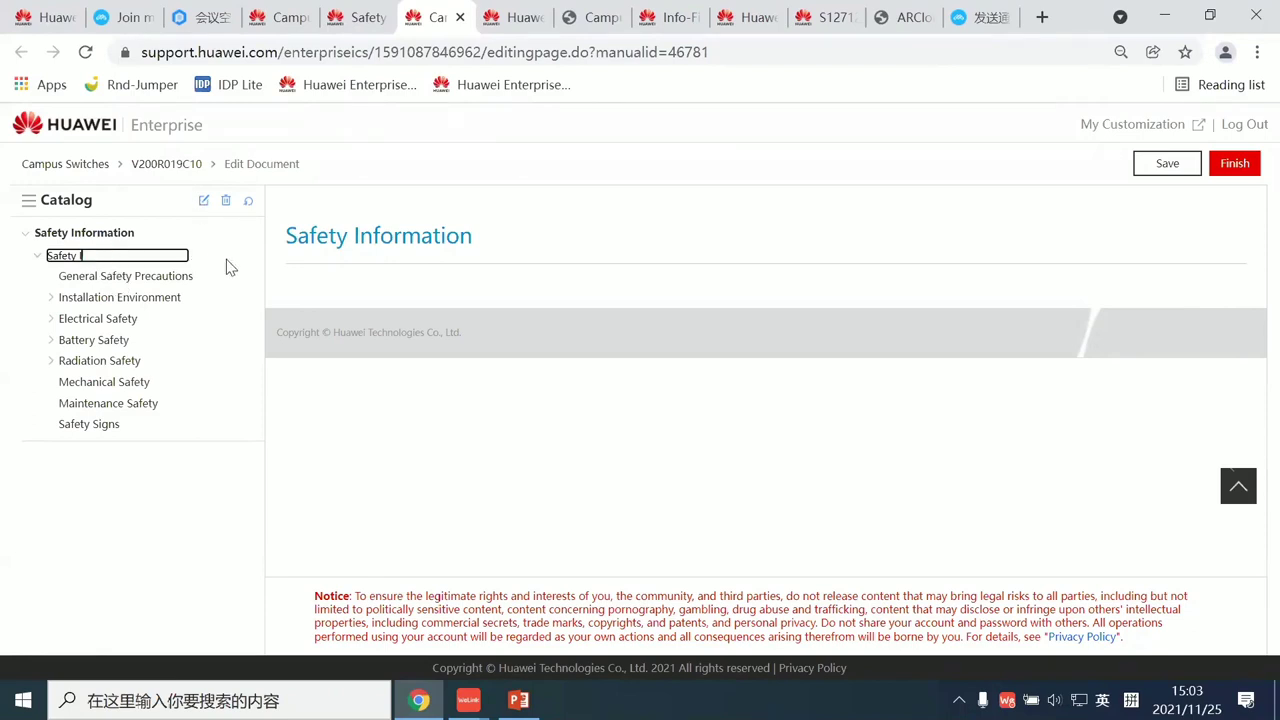
{"action": "type", "text": "Description"}
{"action": "key", "text": "Return"}
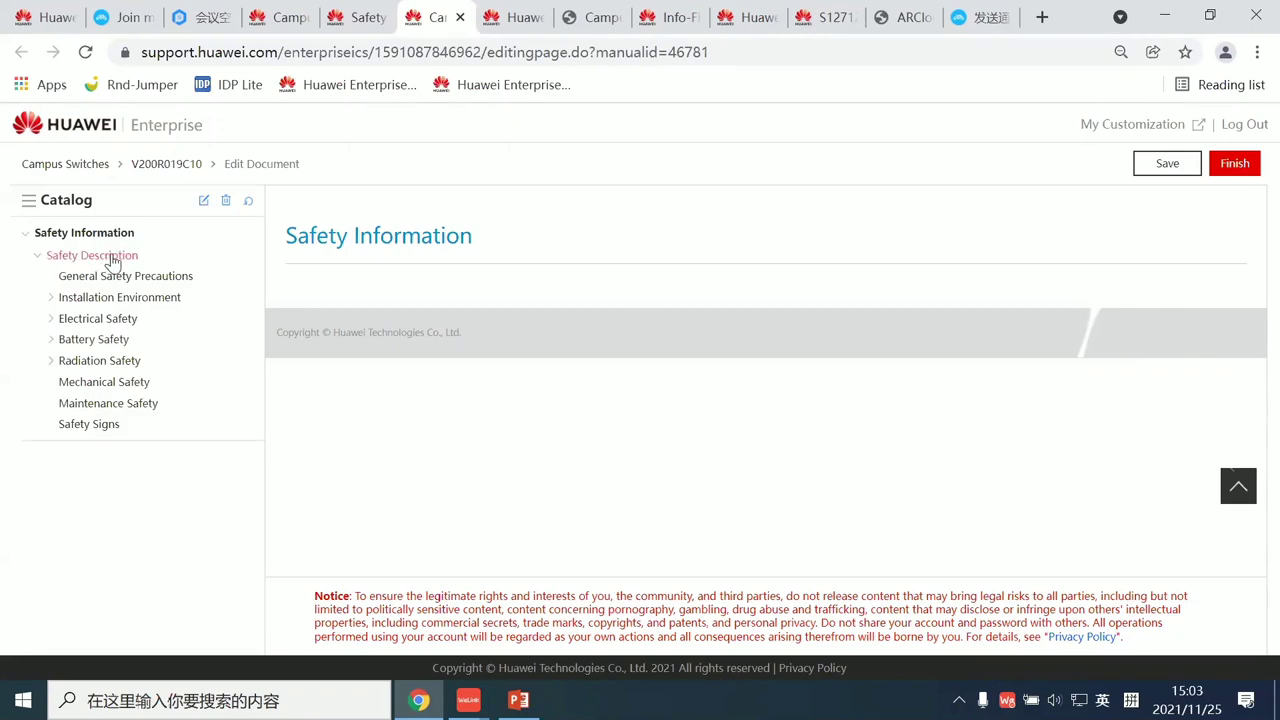
- Delete the Installation Environment, Electrical Safety, Battery Safety and Radiation Safety chapters from the catalog
{"action": "left_click", "coordinate": [100, 303]}
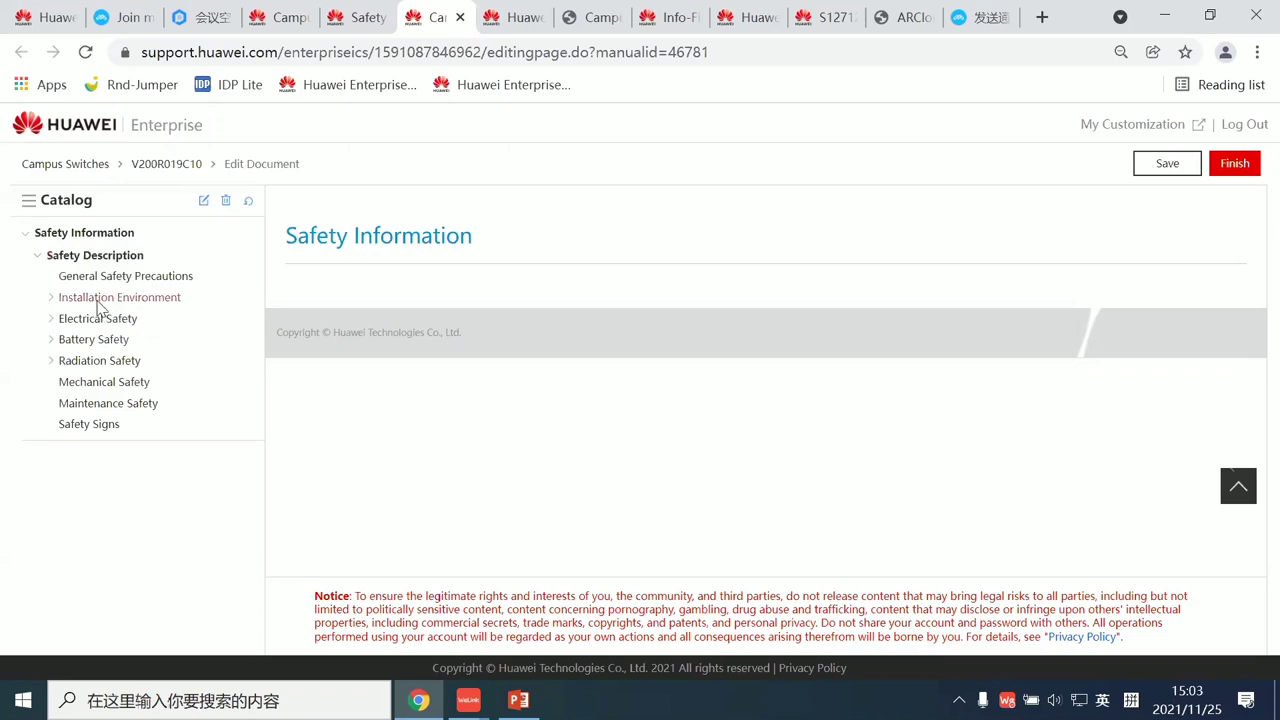
{"action": "left_click", "coordinate": [222, 204]}
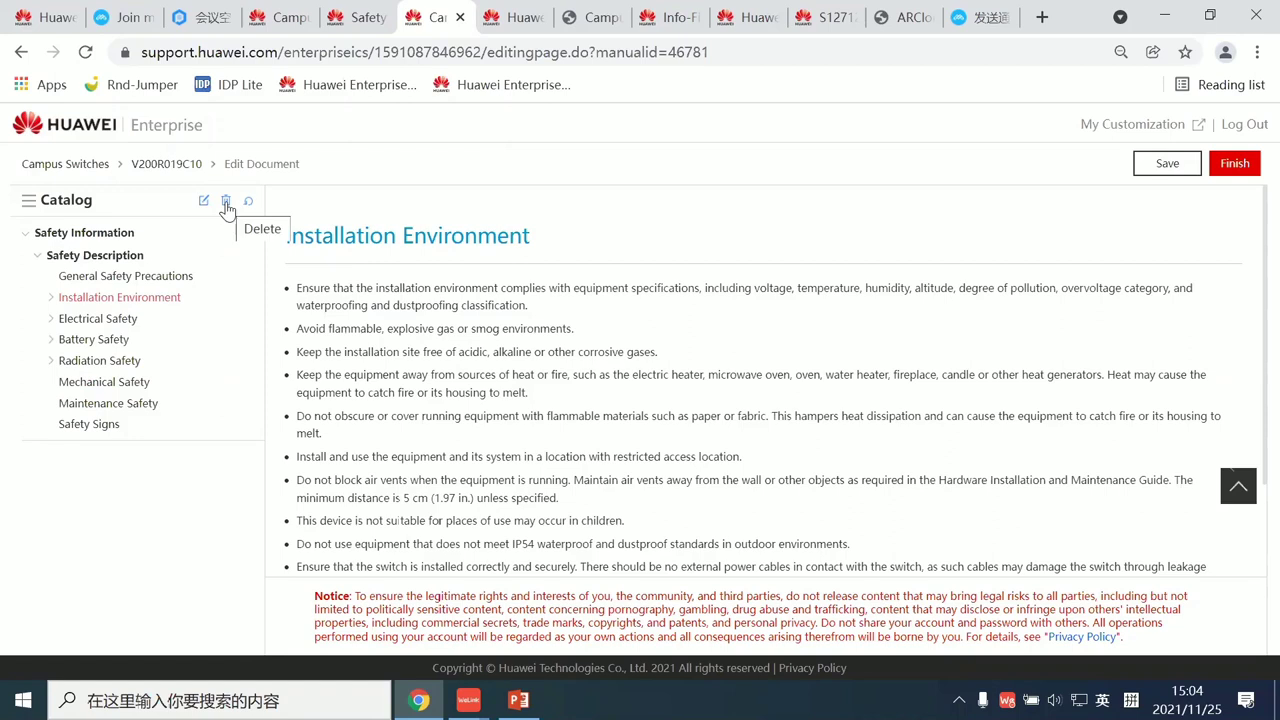
{"action": "left_click", "coordinate": [225, 204]}
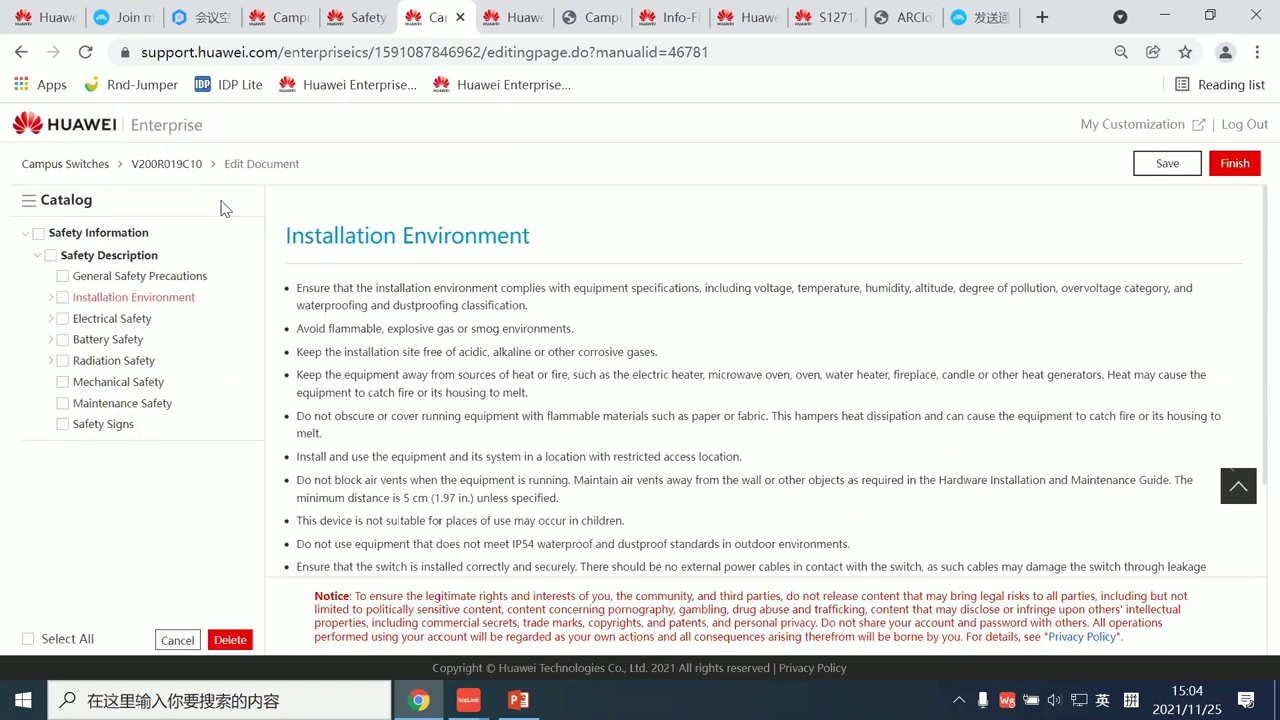
{"action": "left_click", "coordinate": [63, 298]}
{"action": "left_click", "coordinate": [63, 318]}
{"action": "left_click", "coordinate": [63, 339]}
{"action": "left_click", "coordinate": [63, 360]}
{"action": "left_click", "coordinate": [230, 640]}
{"action": "left_click", "coordinate": [733, 164]}
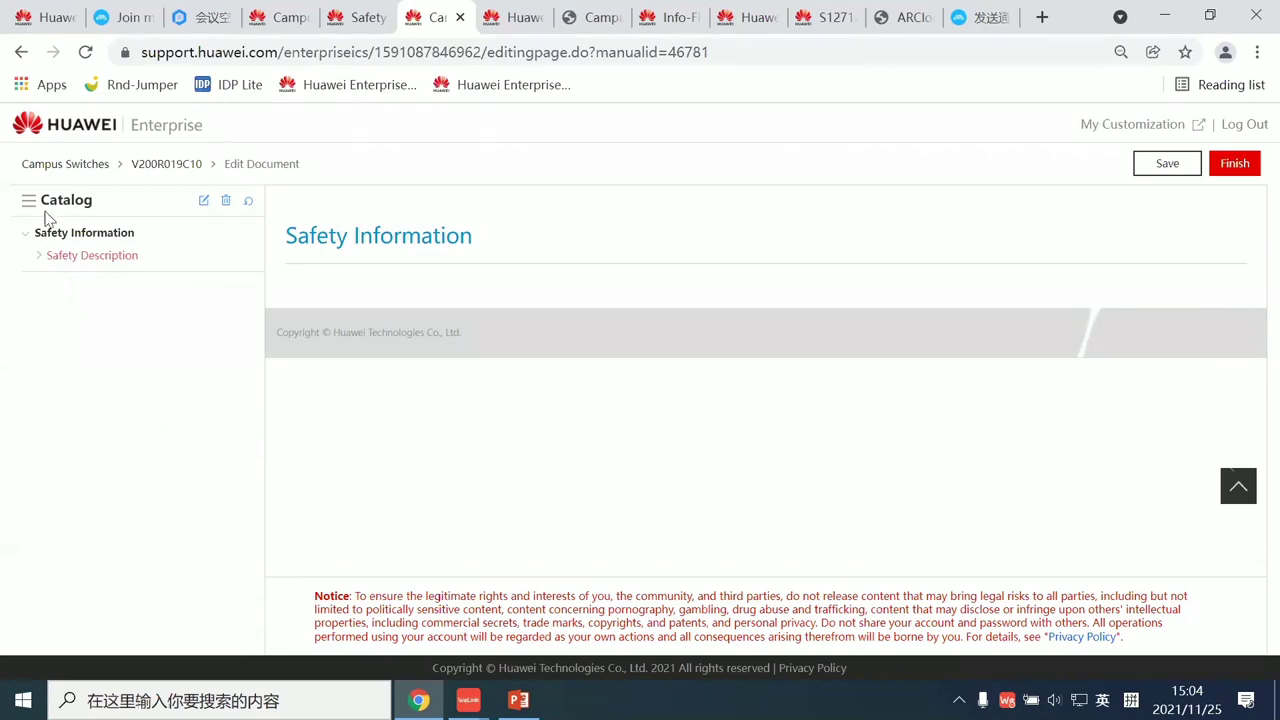
- Expand Safety Description in the edited catalog and view the General Safety Precautions chapter
{"action": "left_click", "coordinate": [21, 51]}
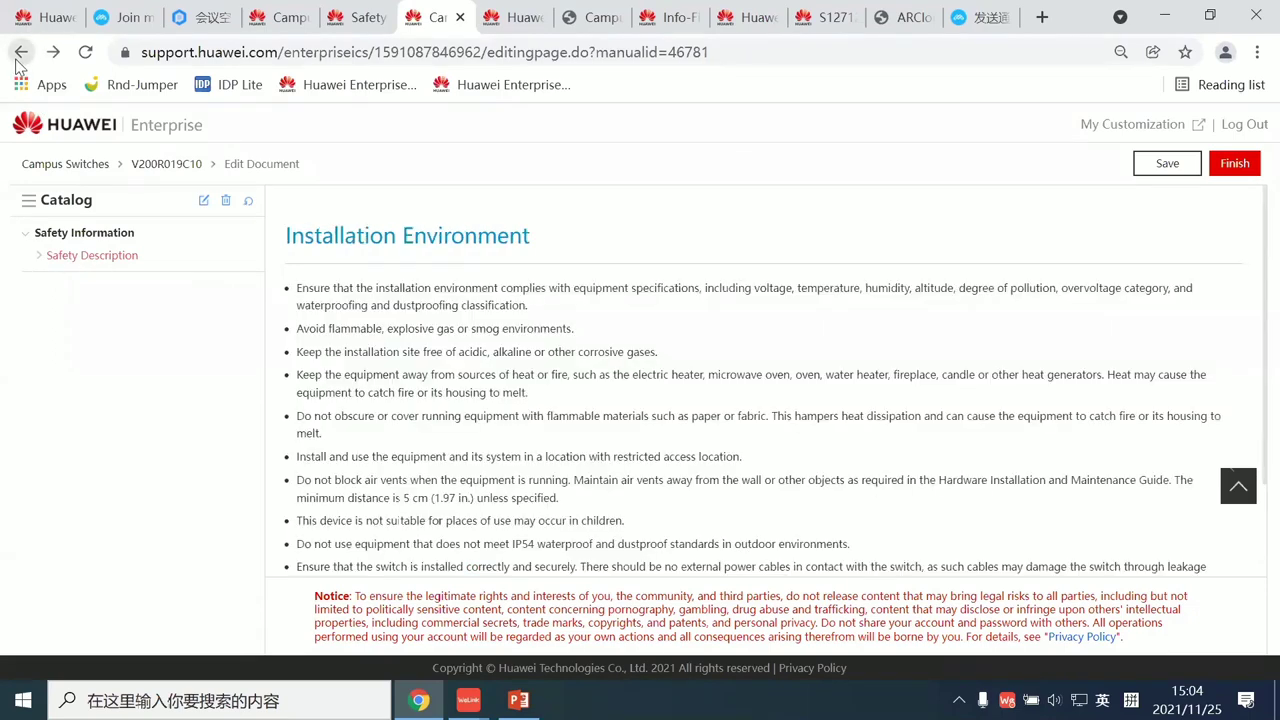
{"action": "left_click", "coordinate": [40, 257]}
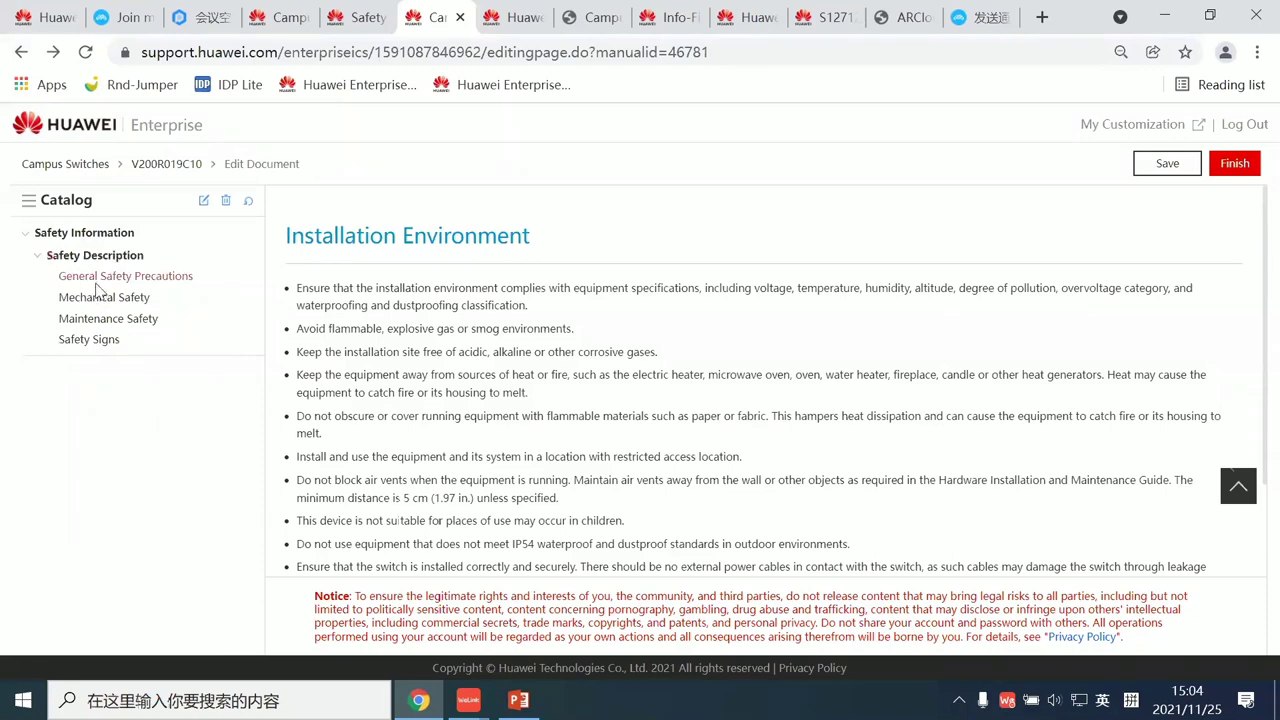
{"action": "left_click", "coordinate": [141, 277]}
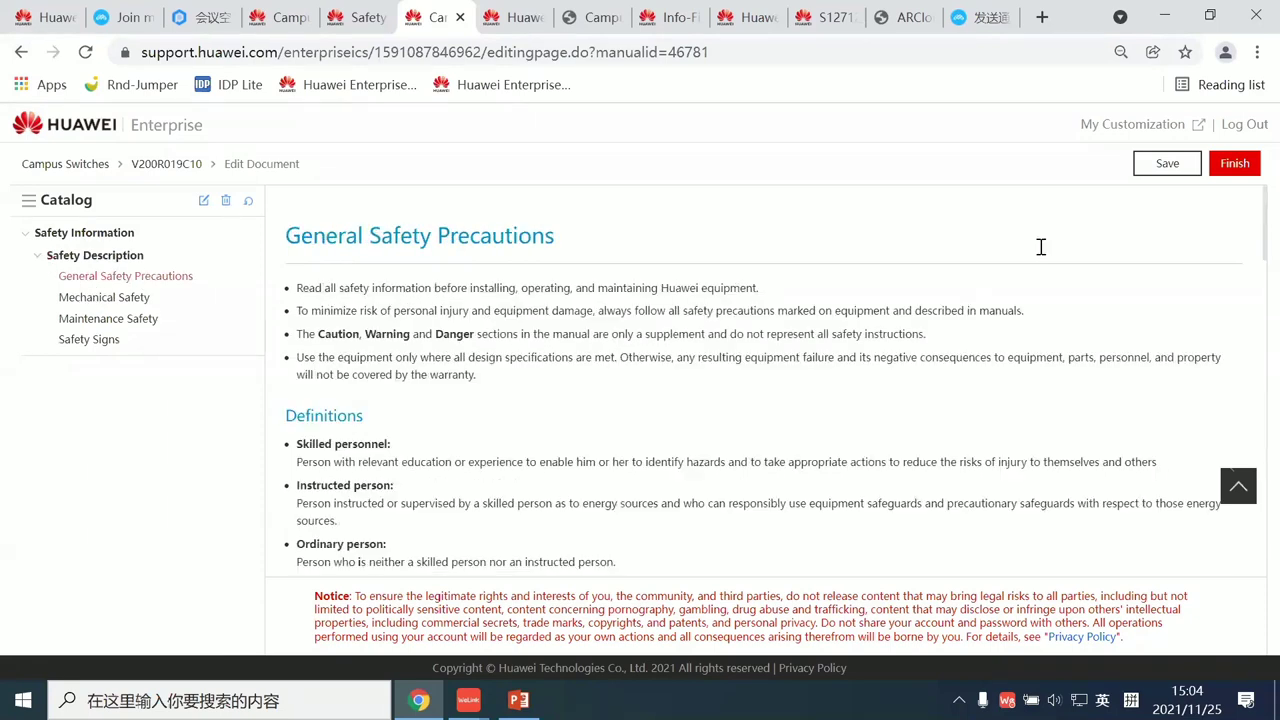
- Finish the customized document, declaring no third-party trade secret and naming the manual "11.25 demo"
{"action": "left_click", "coordinate": [1237, 177]}
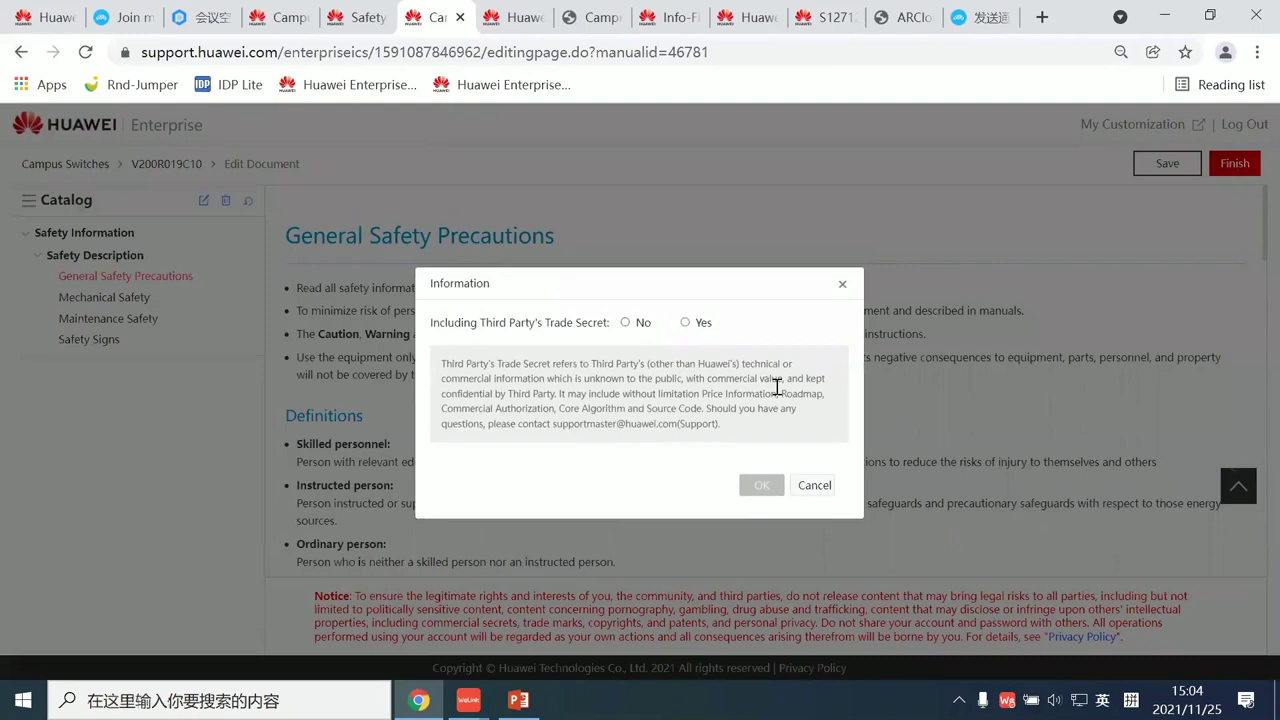
{"action": "left_click", "coordinate": [622, 324]}
{"action": "left_click", "coordinate": [759, 486]}
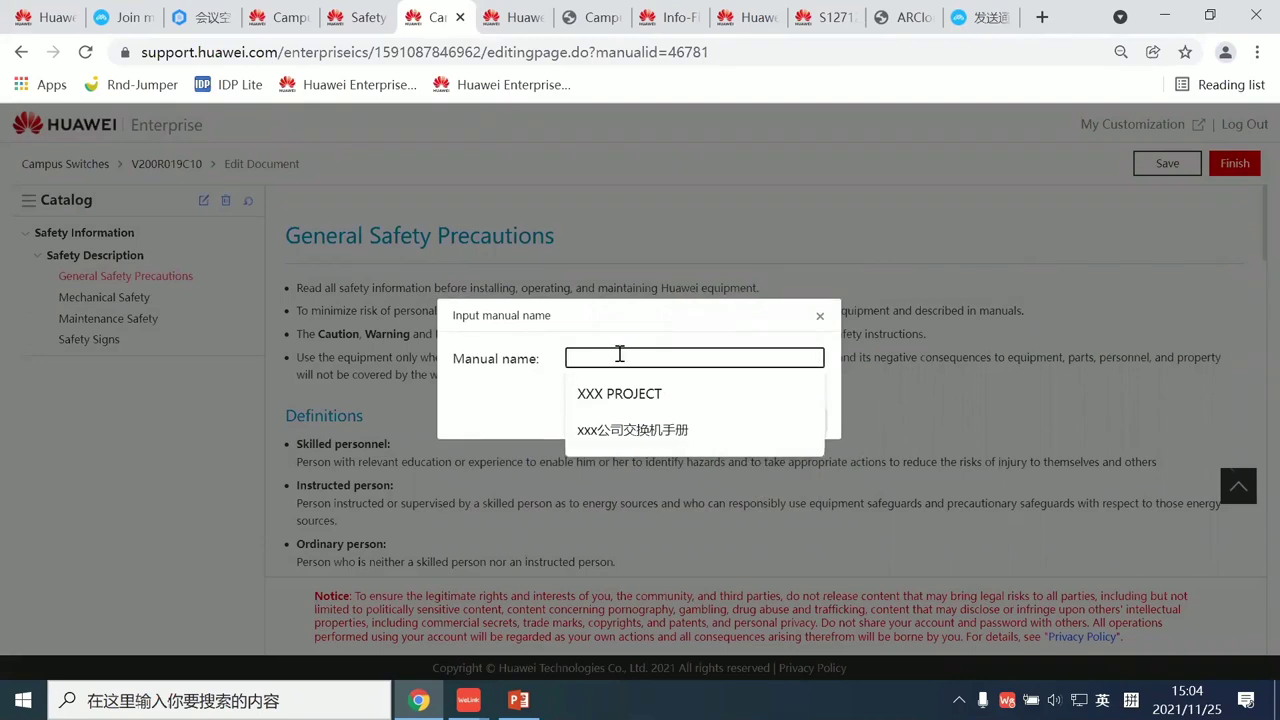
{"action": "type", "text": "11.2"}
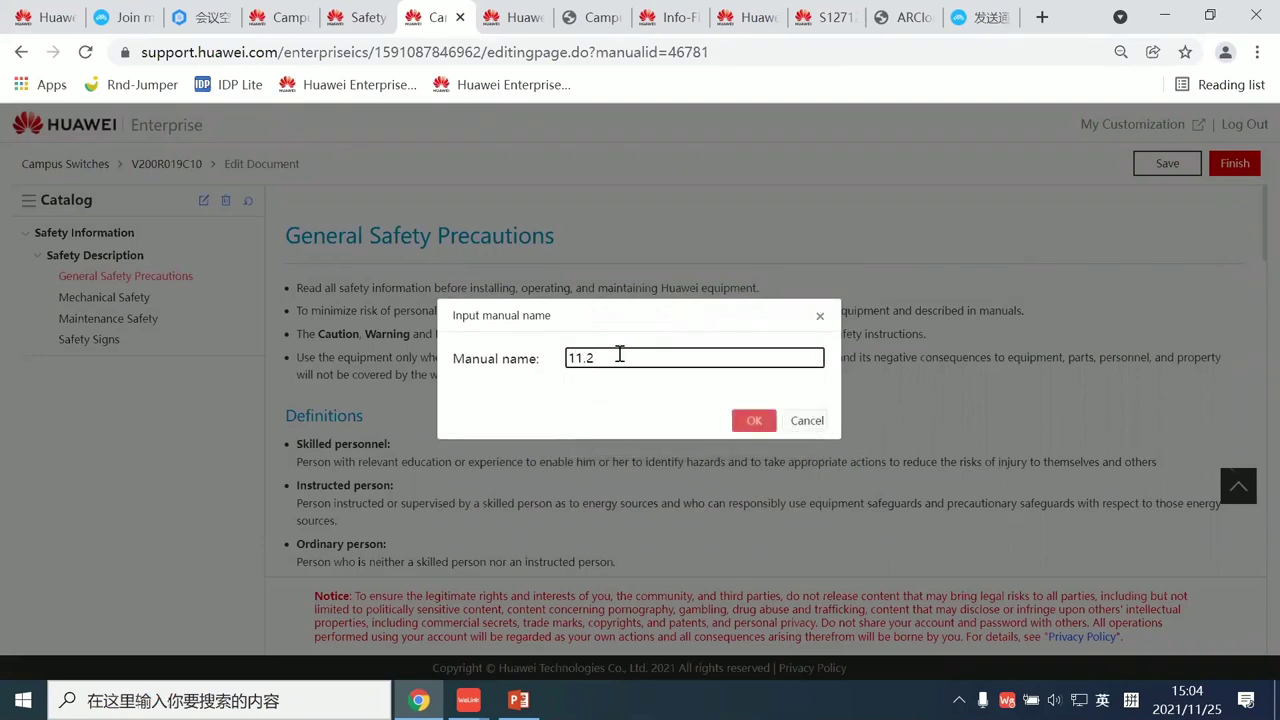
{"action": "type", "text": "5 demo"}
{"action": "left_click", "coordinate": [741, 428]}
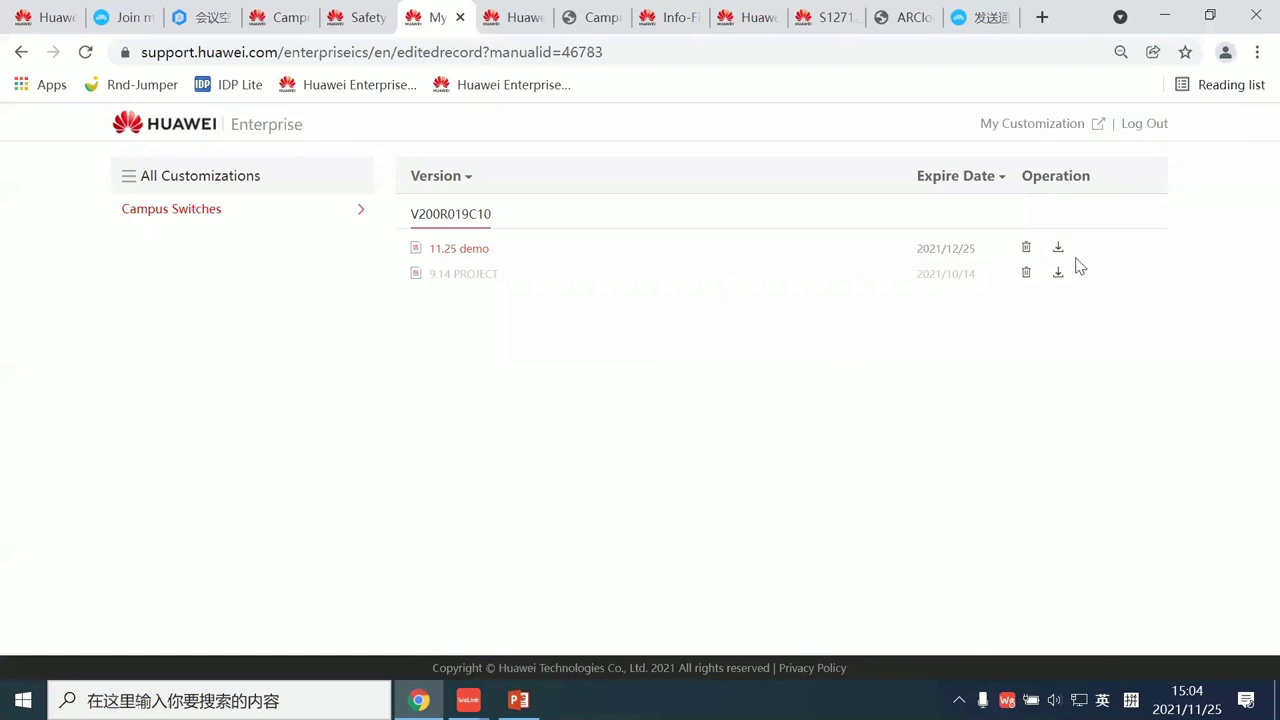
- Download the customized 11.25 demo manual and open the resulting 11.25 demo.pdf
{"action": "left_click", "coordinate": [1060, 254]}
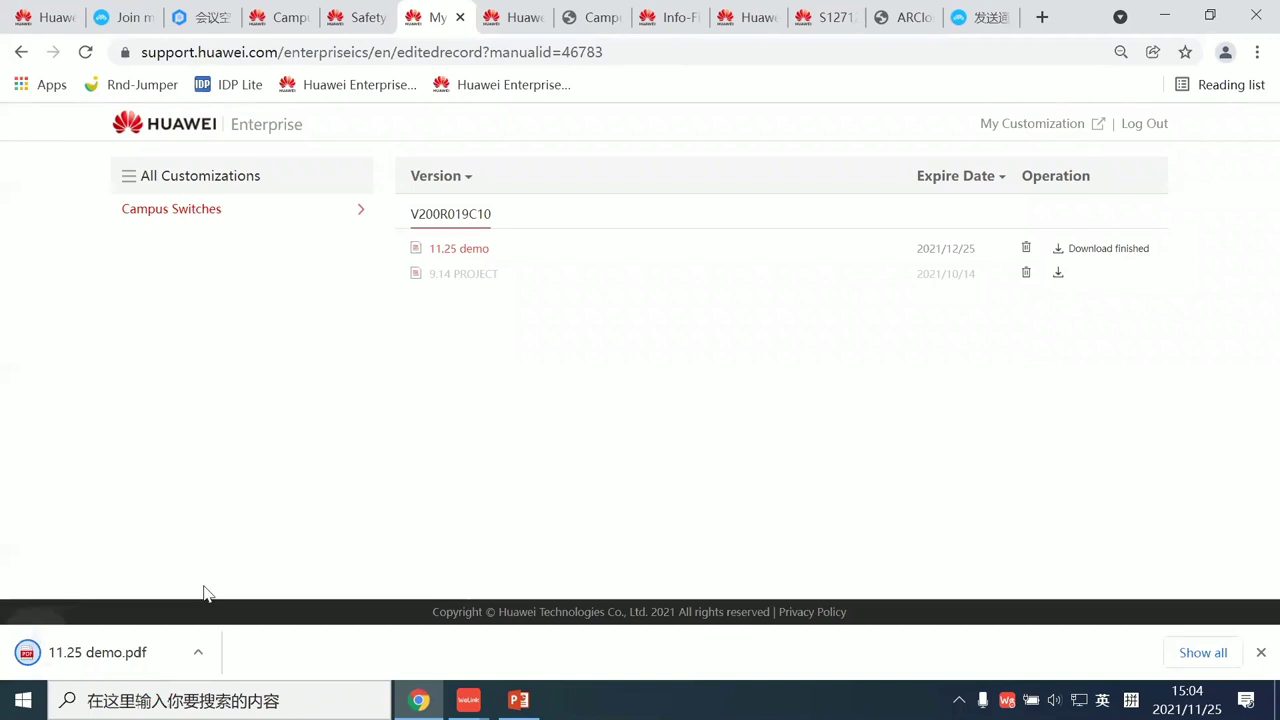
{"action": "left_click", "coordinate": [97, 655]}
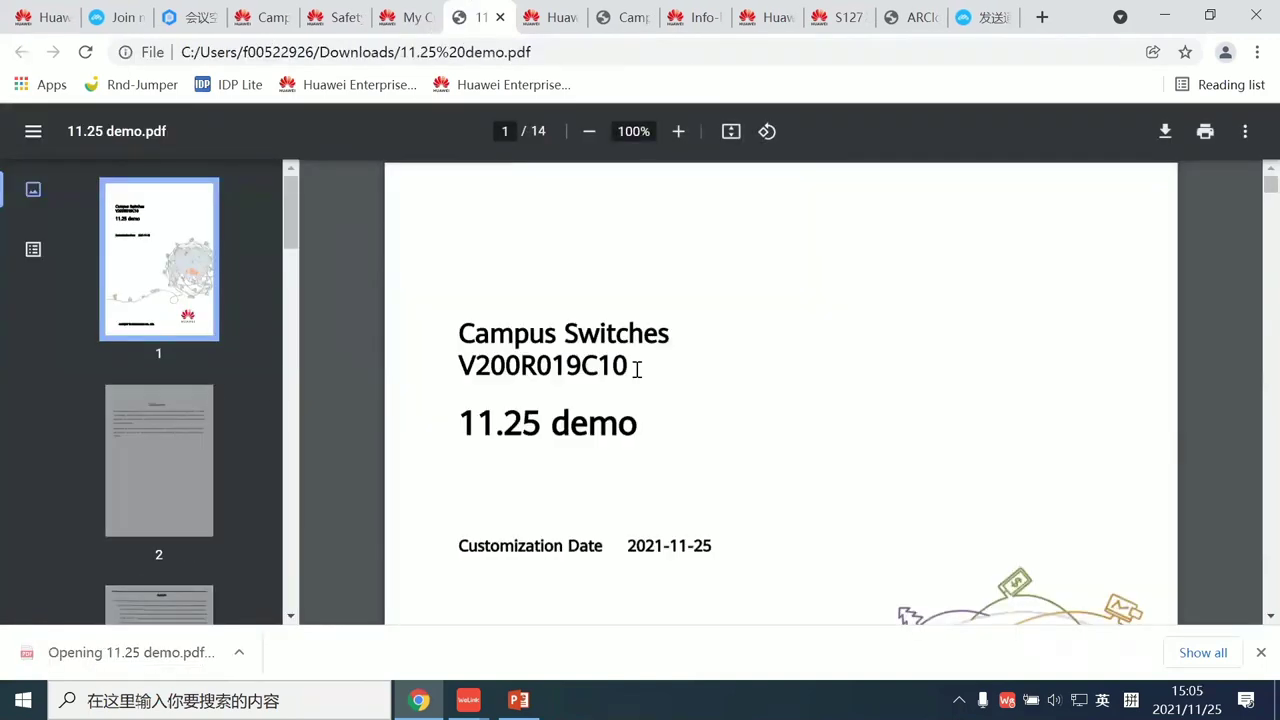
- Review the PDF's disclaimer, contents page and Safety Description section, and return to the list of customizations
{"action": "left_click", "coordinate": [138, 467]}
{"action": "scroll", "coordinate": [166, 344], "scroll_direction": "down", "scroll_amount": 4}
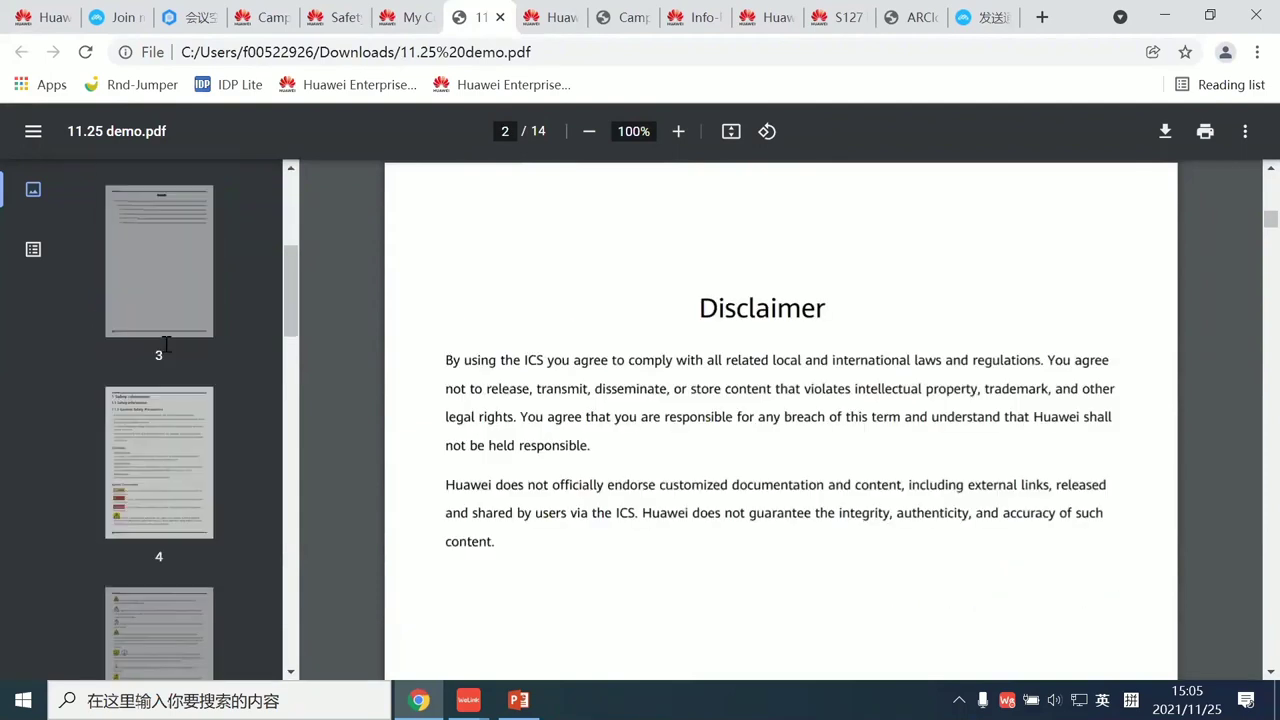
{"action": "left_click", "coordinate": [171, 281]}
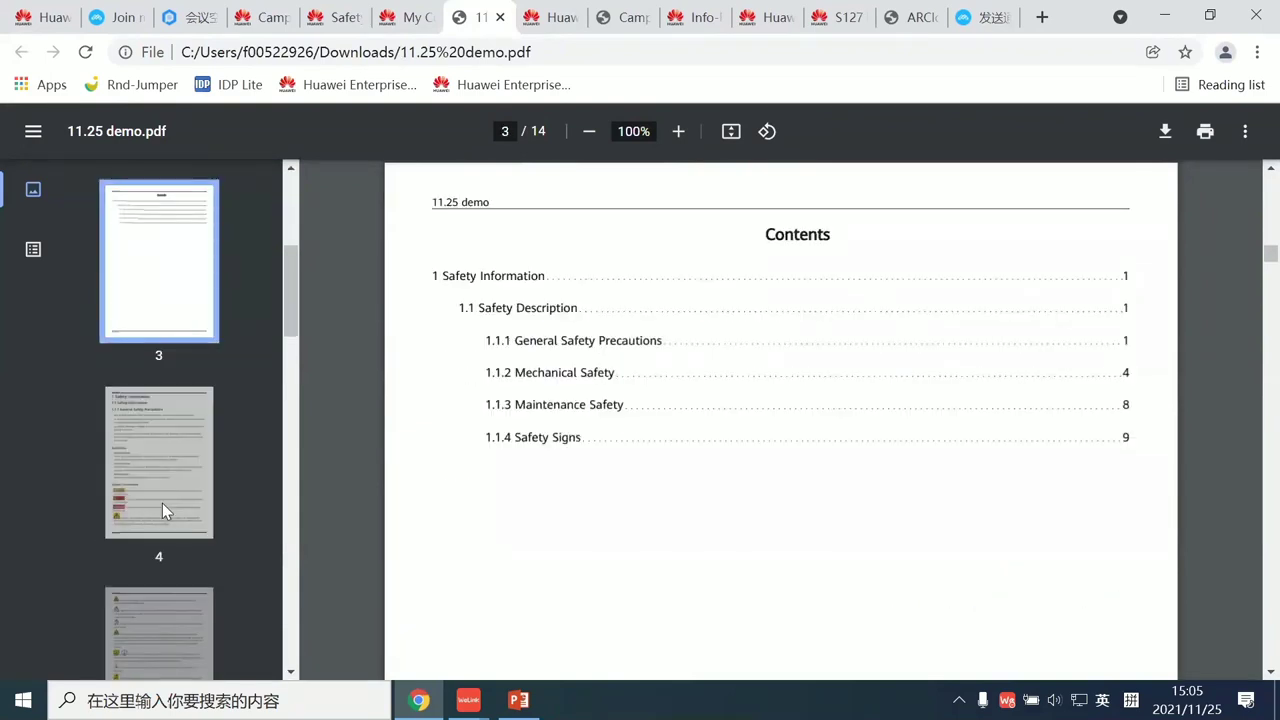
{"action": "left_click", "coordinate": [162, 503]}
{"action": "left_click", "coordinate": [157, 300]}
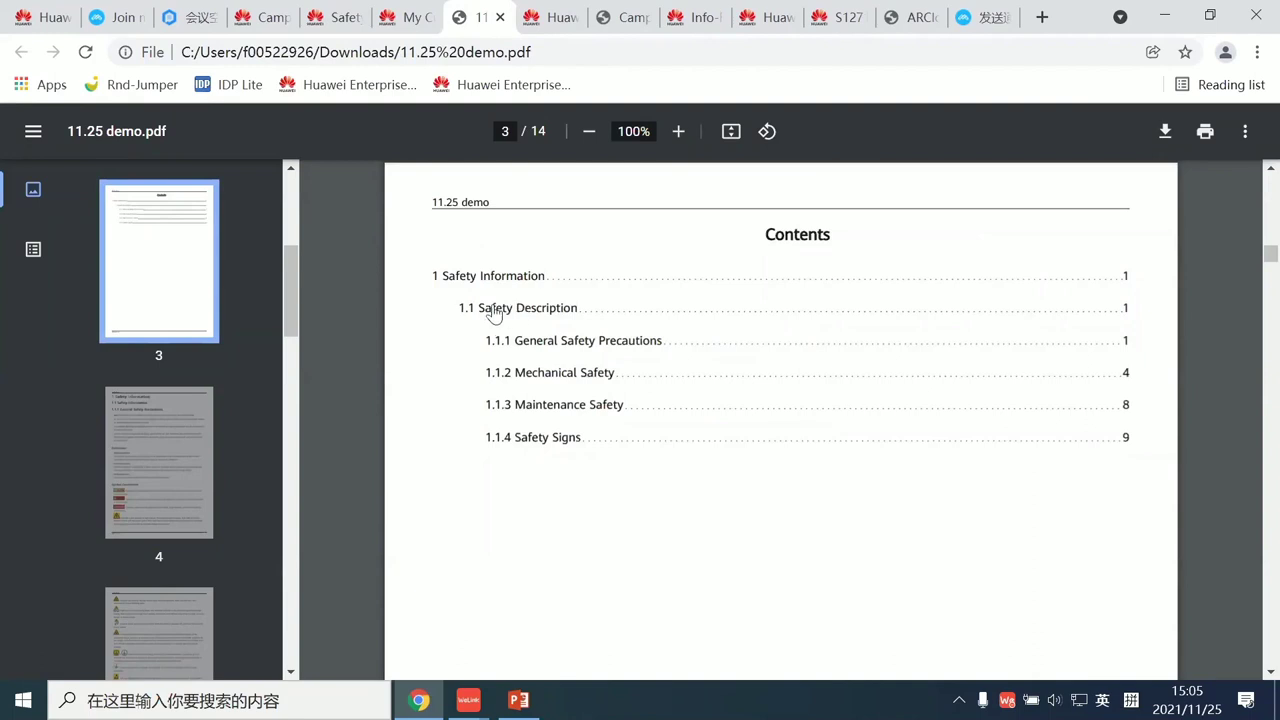
{"action": "left_click", "coordinate": [580, 310]}
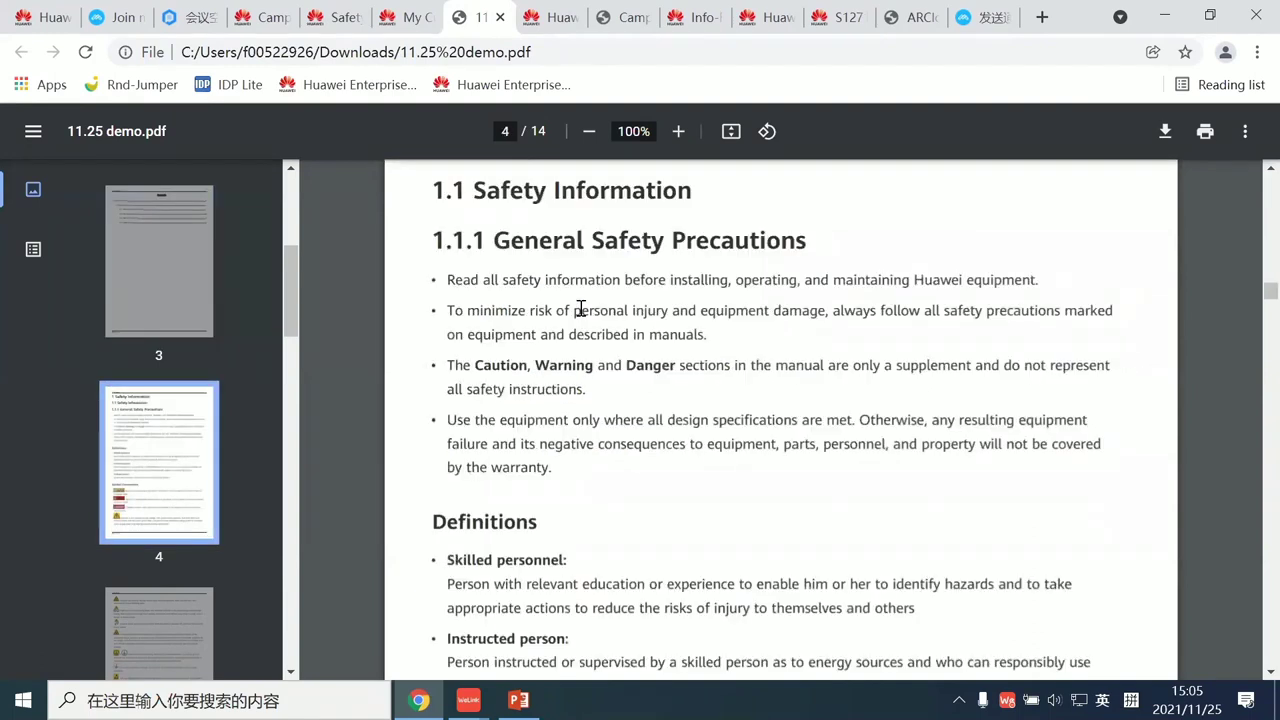
{"action": "left_click", "coordinate": [436, 30]}
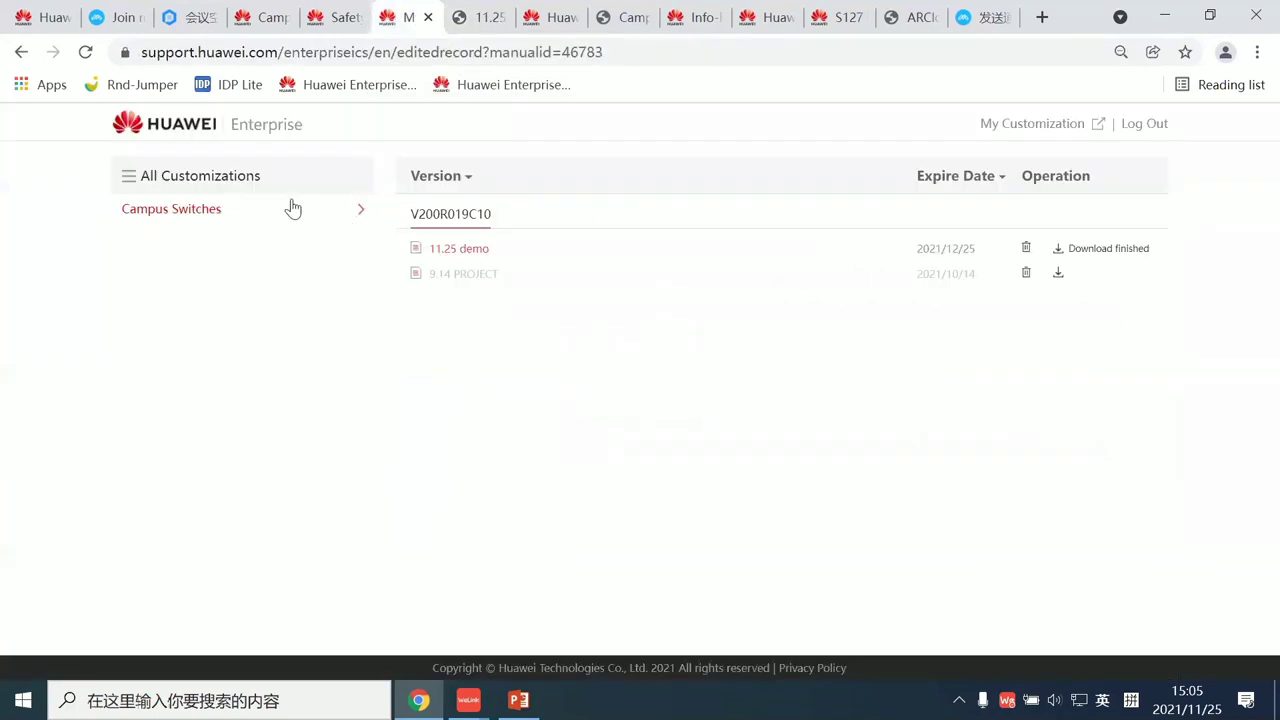
- Return to the Campus Switches V200R019C10 documentation page and view its Installation catalog and the recommended documents, tools and videos
{"action": "left_click", "coordinate": [324, 30]}
{"action": "left_click", "coordinate": [272, 33]}
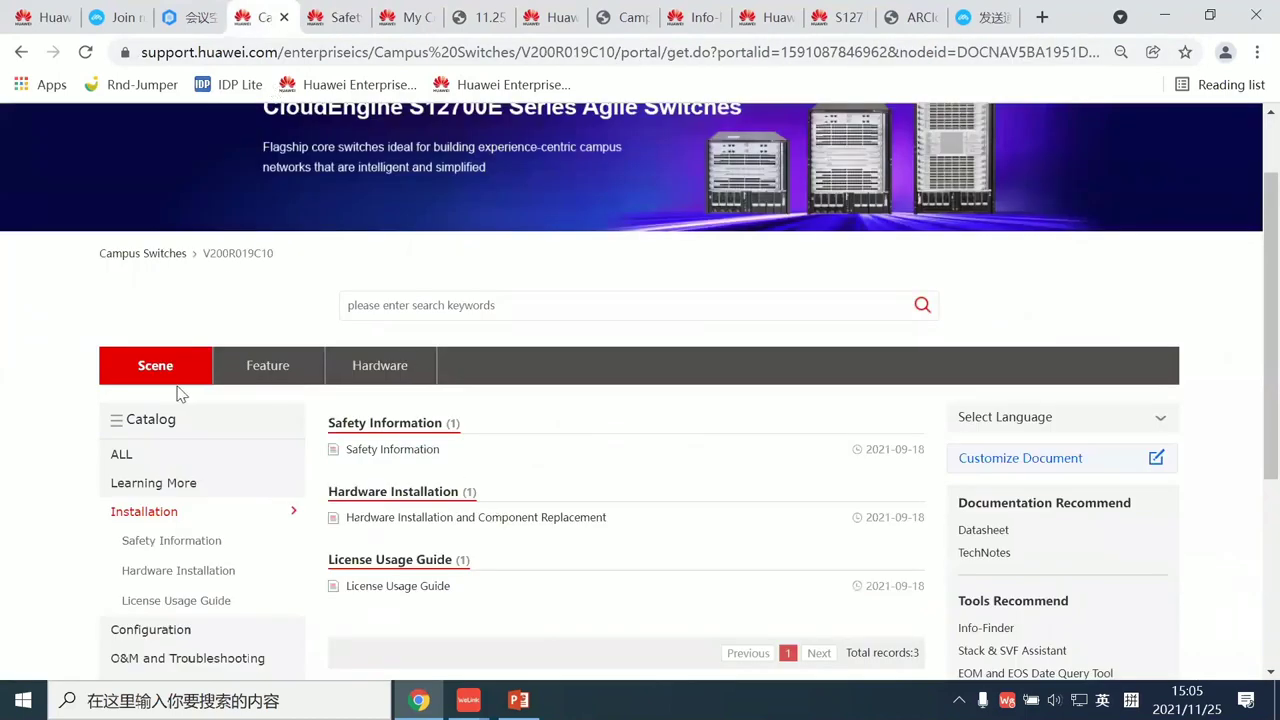
{"action": "scroll", "coordinate": [12, 422], "scroll_direction": "down", "scroll_amount": 2}
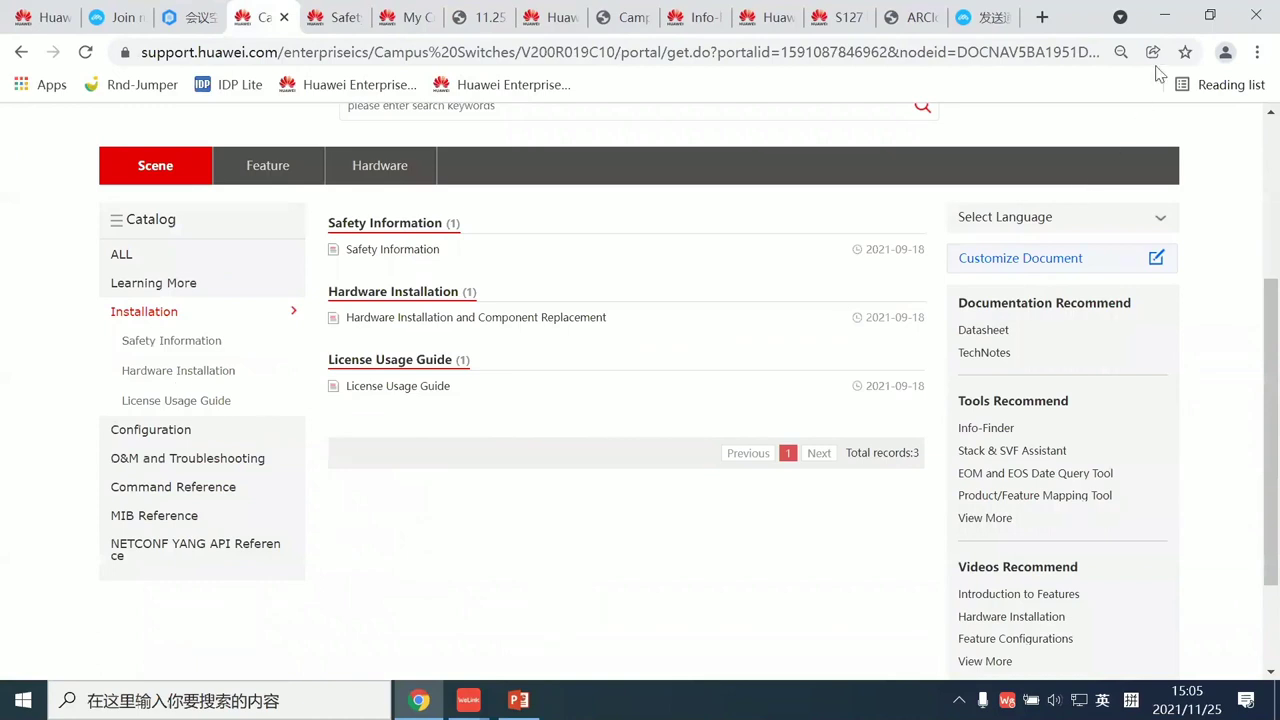
- Switch to the PowerPoint presentation and show slide 18 on technical knowledge docs, followed by slide 19 on the all-video online classroom
{"action": "left_click", "coordinate": [1164, 16]}
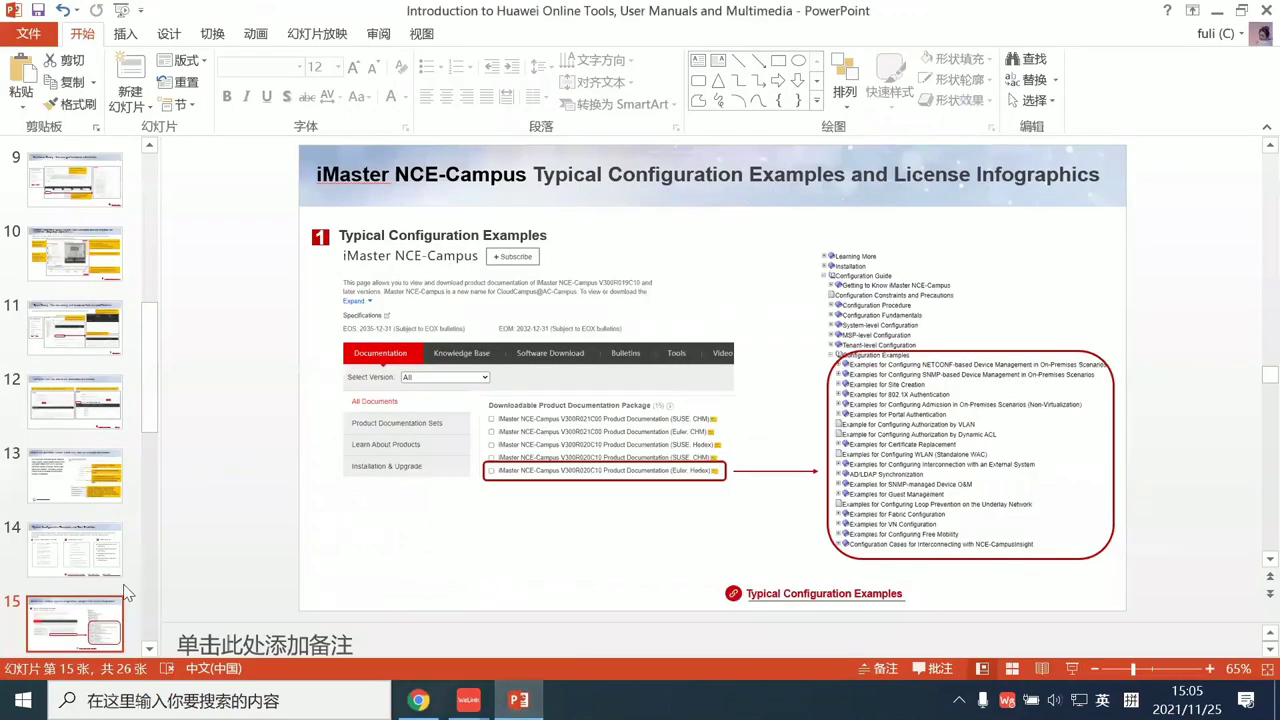
{"action": "scroll", "coordinate": [115, 580], "scroll_direction": "down", "scroll_amount": 3}
{"action": "scroll", "coordinate": [110, 565], "scroll_direction": "down", "scroll_amount": 2}
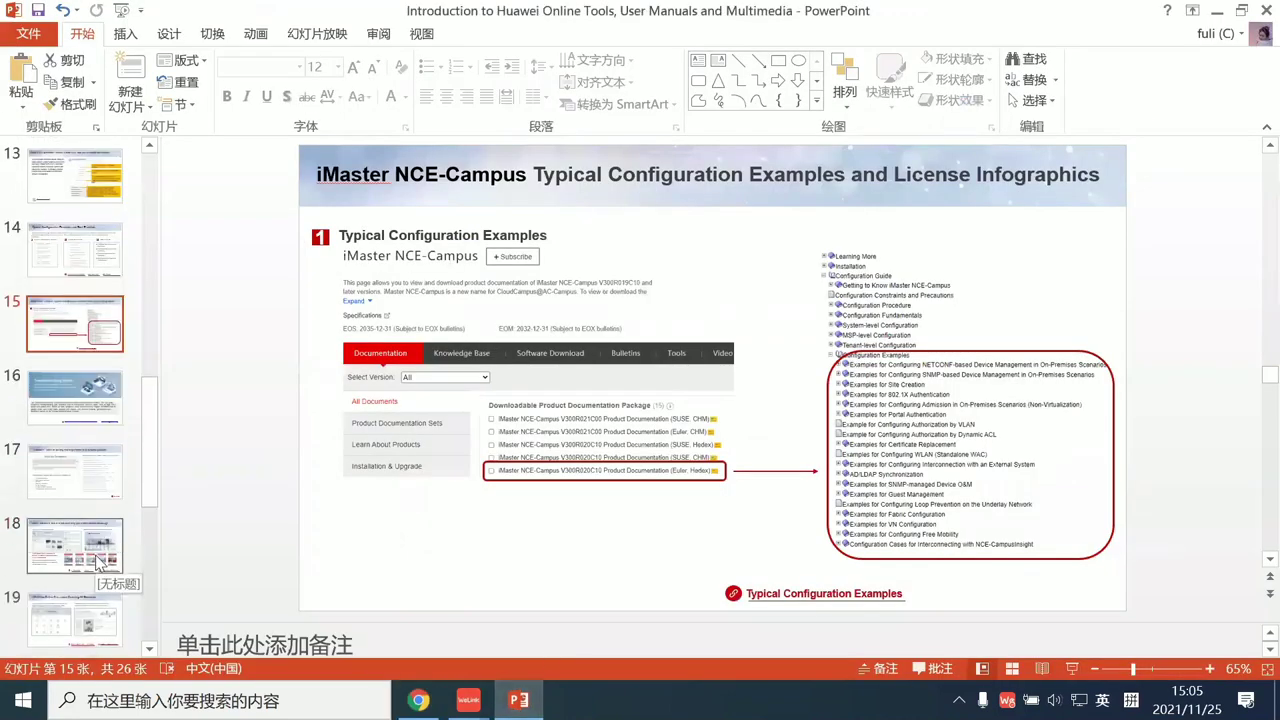
{"action": "scroll", "coordinate": [90, 520], "scroll_direction": "down", "scroll_amount": 1}
{"action": "left_click", "coordinate": [85, 510]}
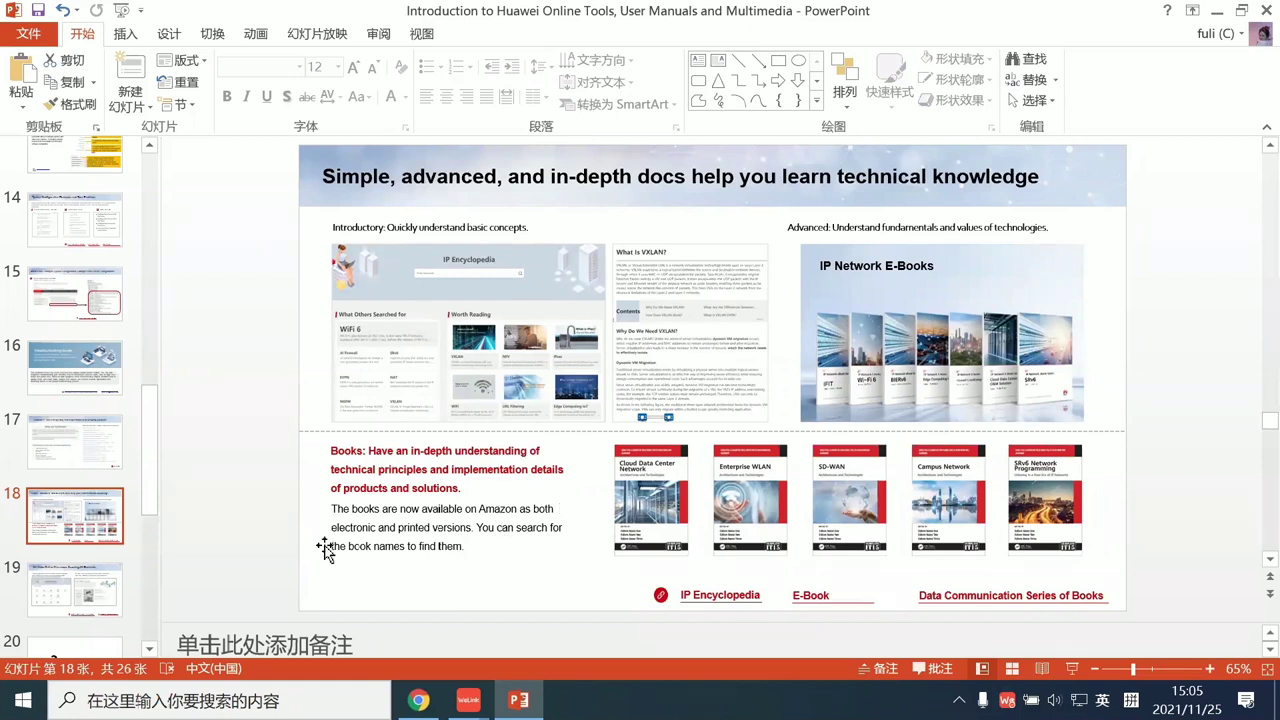
{"action": "left_click", "coordinate": [110, 600]}
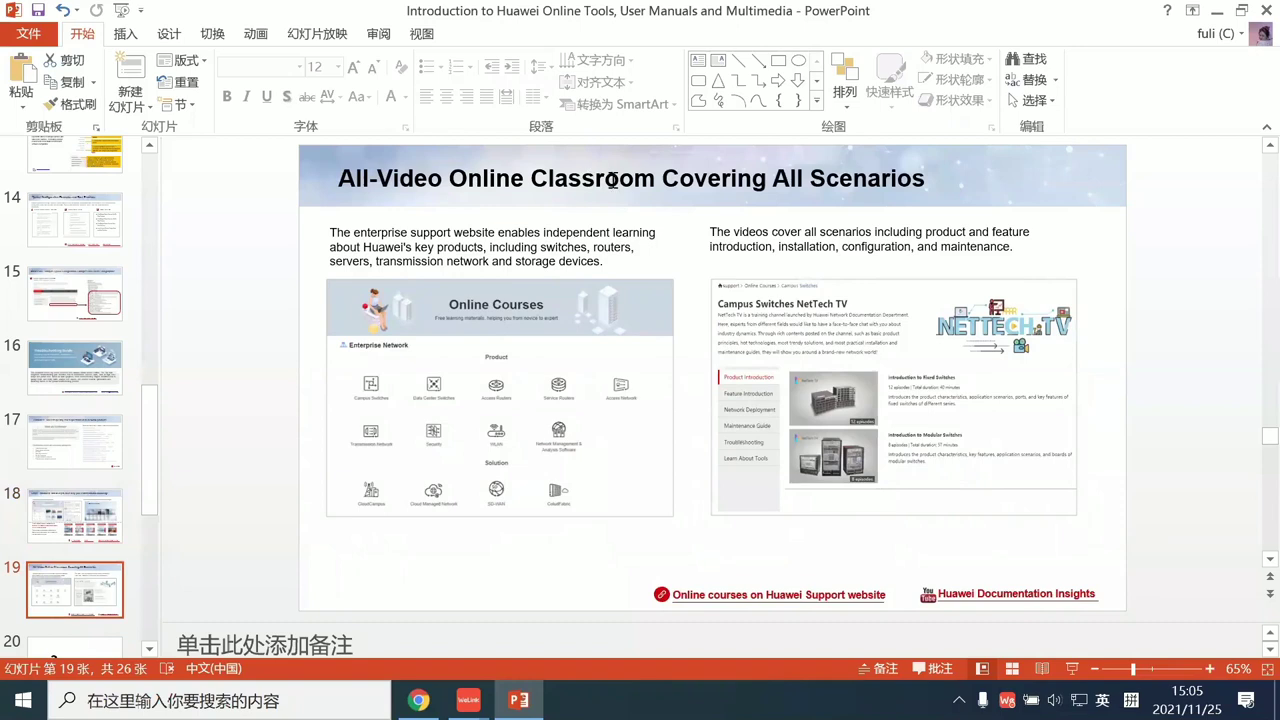
{"action": "scroll", "coordinate": [70, 510], "scroll_direction": "down", "scroll_amount": 3}
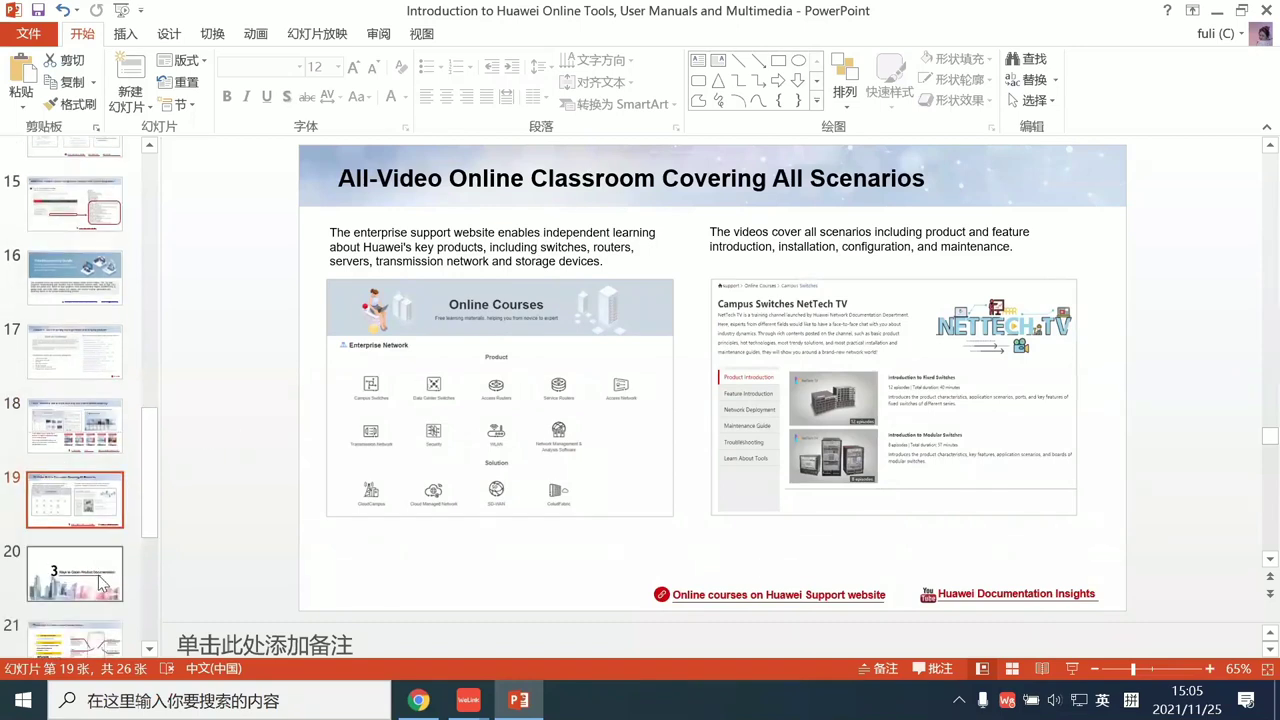